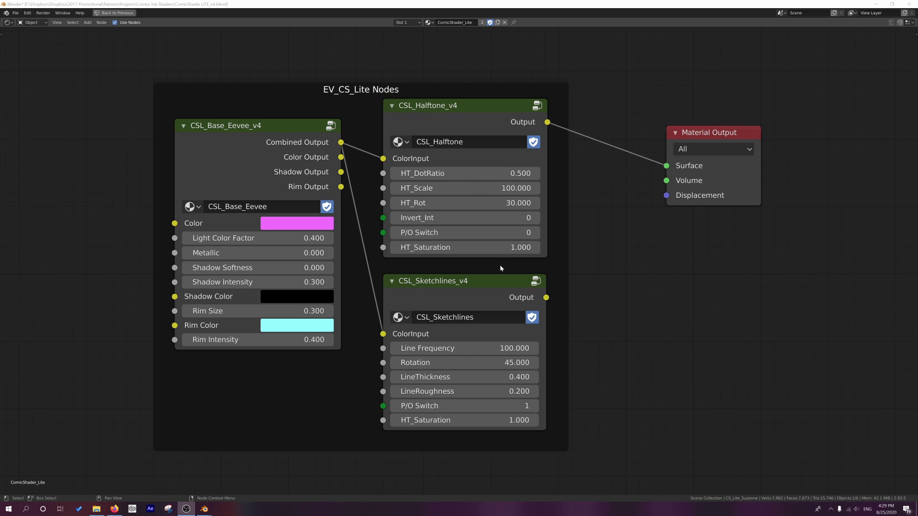
- Switch to the sci-fi pod window and orbit to view the pod at an angle
{"action": "mouse_move", "coordinate": [204, 509]}
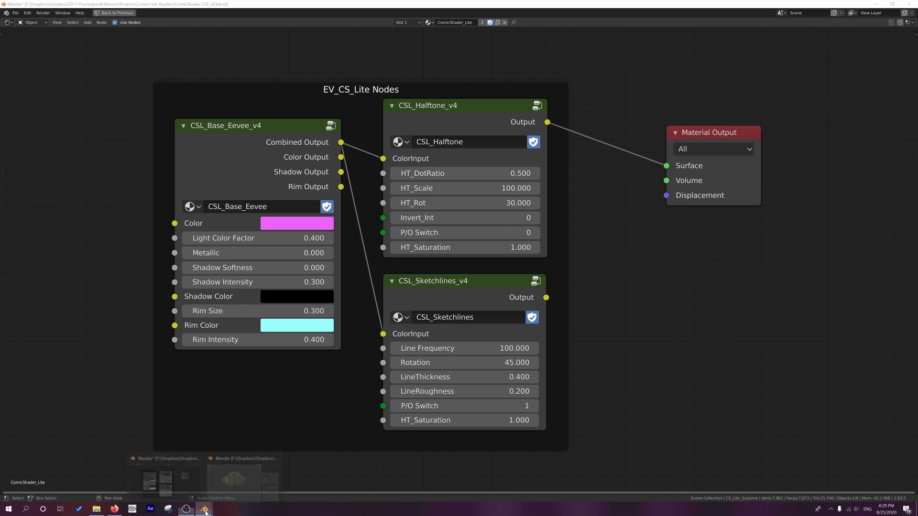
{"action": "left_click", "coordinate": [225, 480]}
{"action": "scroll", "coordinate": [487, 262], "scroll_direction": "down", "scroll_amount": 2}
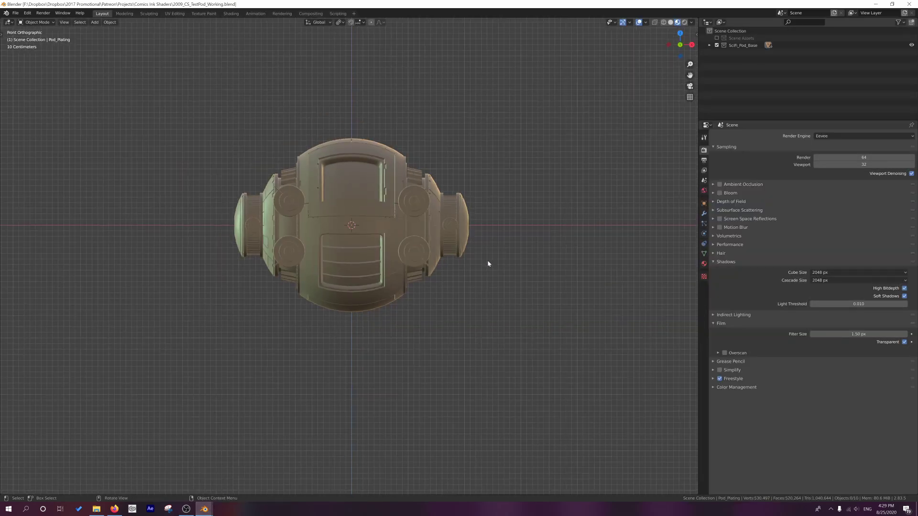
{"action": "scroll", "coordinate": [488, 262], "scroll_direction": "up", "scroll_amount": 3}
{"action": "scroll", "coordinate": [487, 262], "scroll_direction": "down", "scroll_amount": 1}
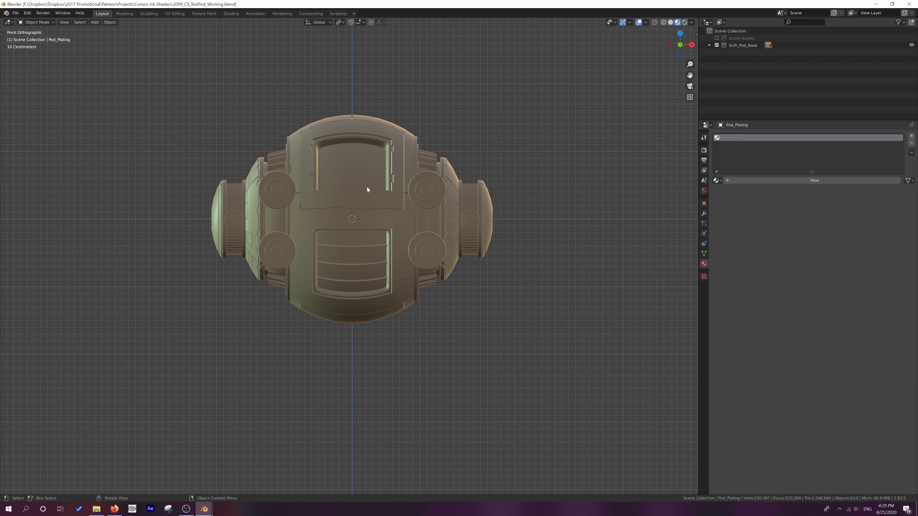
{"action": "middle_click_drag", "start_coordinate": [369, 190], "coordinate": [375, 211]}
{"action": "scroll", "coordinate": [379, 238], "scroll_direction": "down", "scroll_amount": 2}
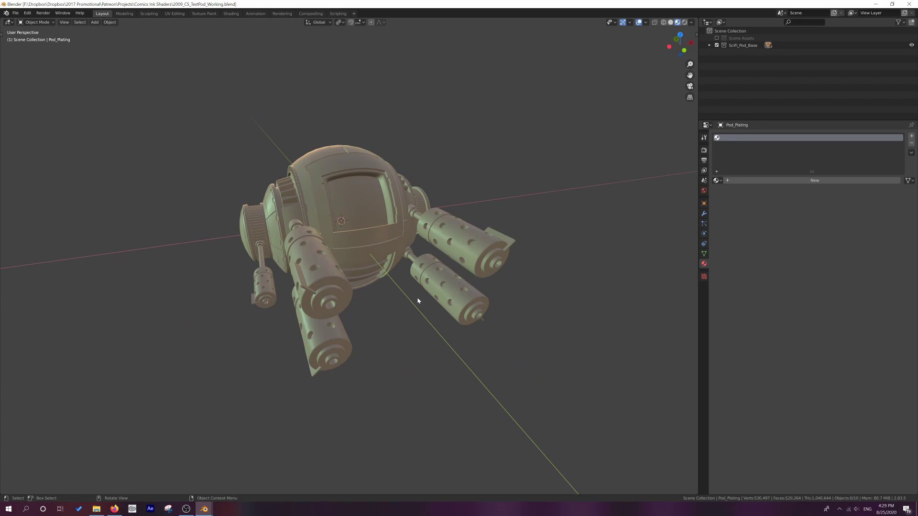
- Show the Scene Assets collection and select Lamp_Sun, checking front and side views
{"action": "left_click", "coordinate": [717, 38]}
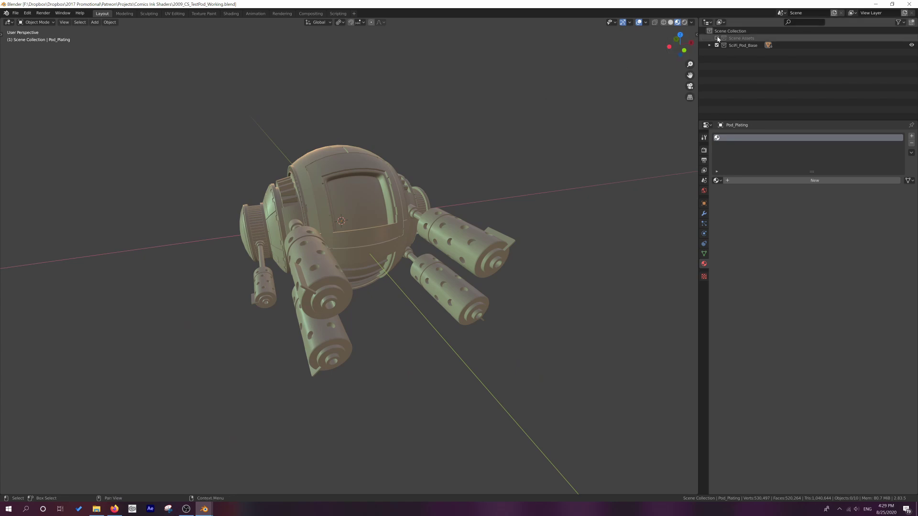
{"action": "middle_click_drag", "start_coordinate": [441, 207], "coordinate": [253, 173]}
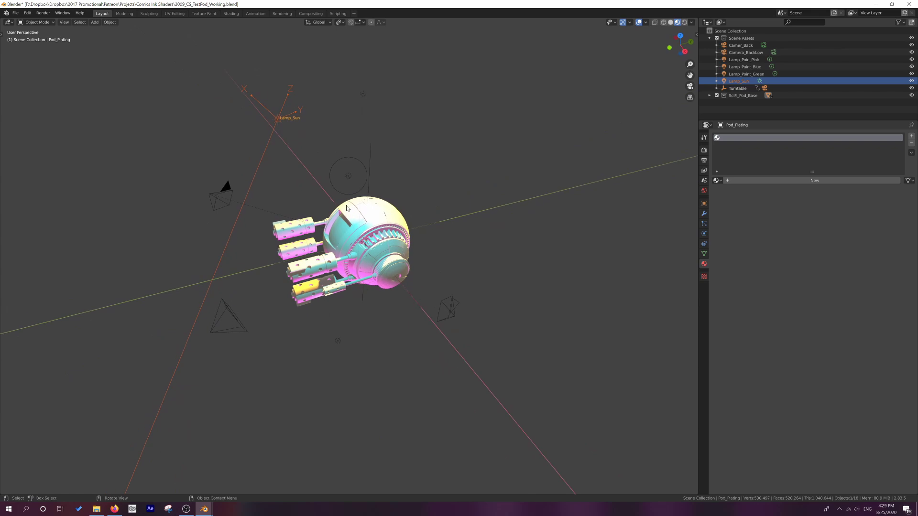
{"action": "left_click", "coordinate": [255, 171]}
{"action": "key", "text": "KP_1"}
{"action": "key", "text": "KP_3"}
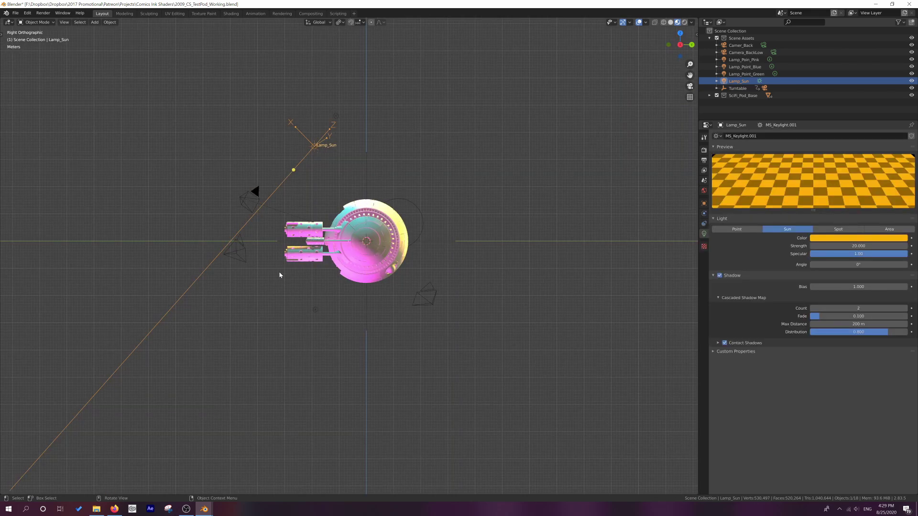
- Rotate Lamp_Sun to a new angle and move it to a new position
{"action": "key", "text": "r"}
{"action": "left_click", "coordinate": [463, 241]}
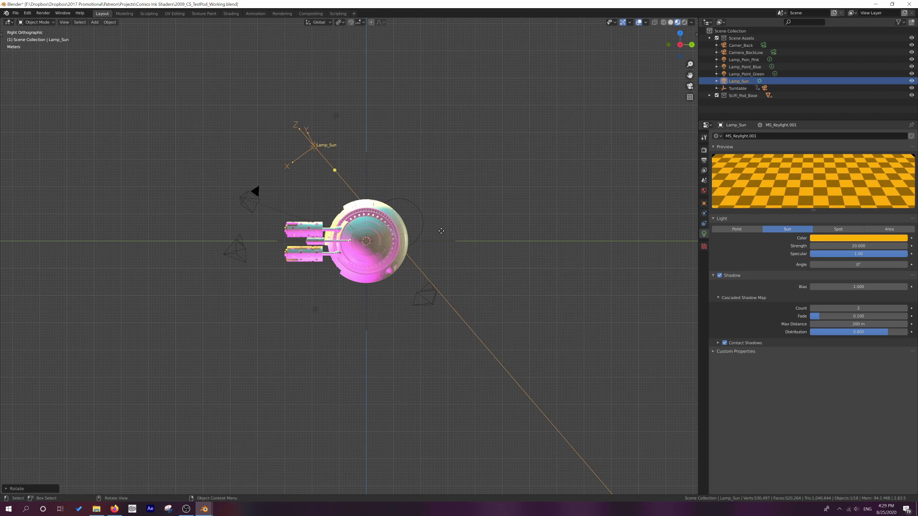
{"action": "key", "text": "g"}
{"action": "left_click", "coordinate": [368, 200]}
{"action": "middle_click_drag", "start_coordinate": [368, 200], "coordinate": [378, 209]}
- View the scene through the camera and select Pod_Main, then Pod_Plating
{"action": "key", "text": "KP_0"}
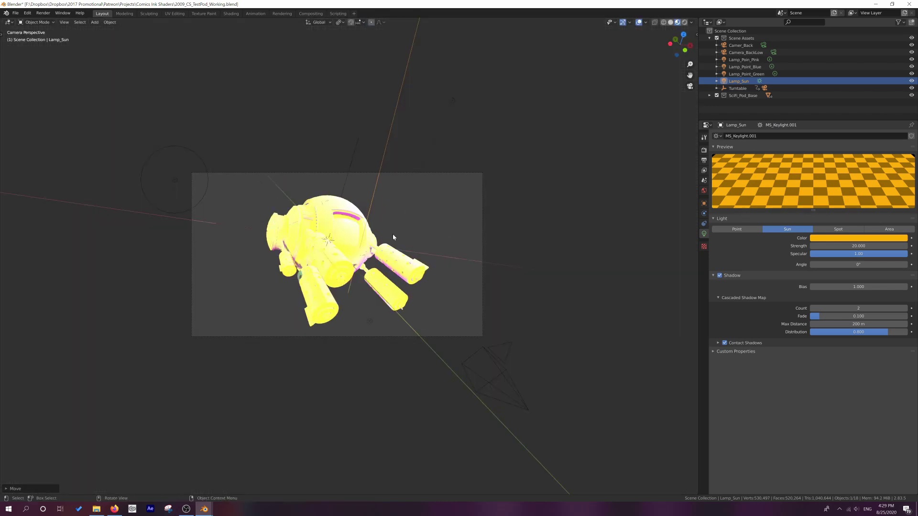
{"action": "scroll", "coordinate": [362, 238], "scroll_direction": "up", "scroll_amount": 4}
{"action": "left_click", "coordinate": [362, 238]}
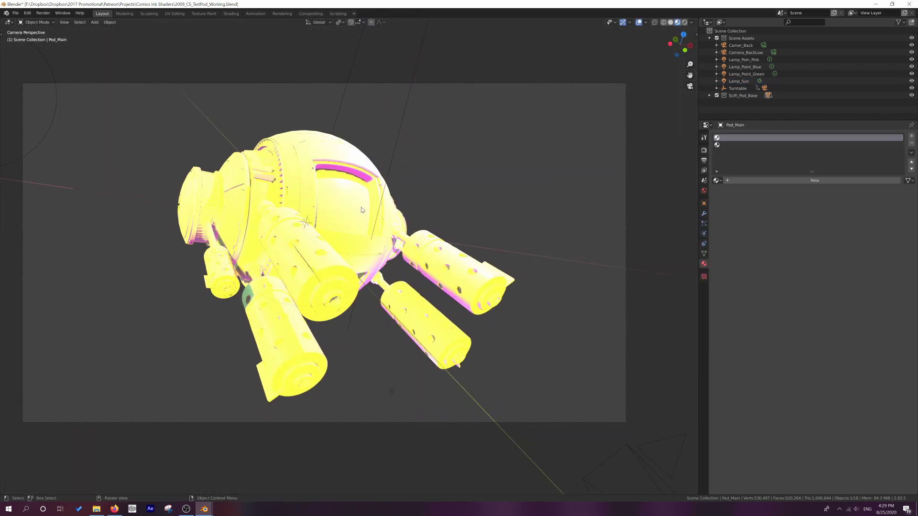
{"action": "left_click", "coordinate": [397, 142]}
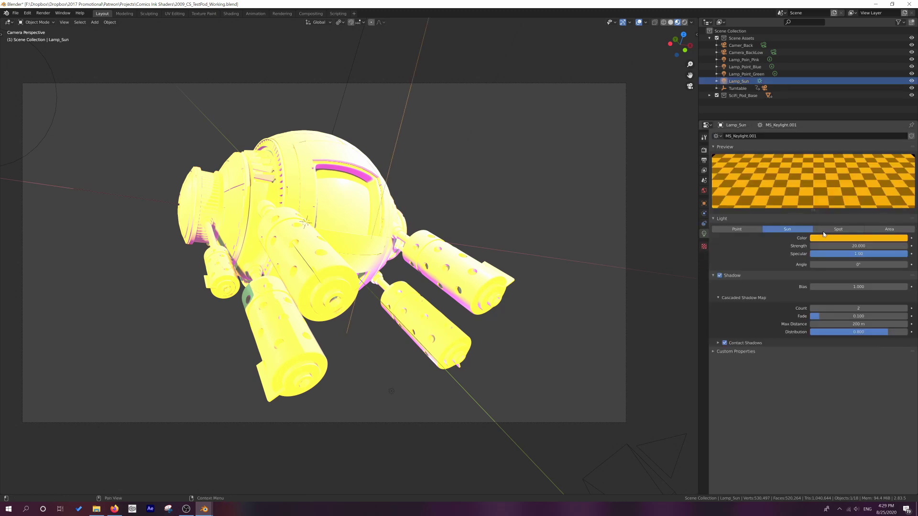
- Hide Scene Assets and split the view, making the left area a Shader Editor without sidebar
{"action": "left_click", "coordinate": [716, 38]}
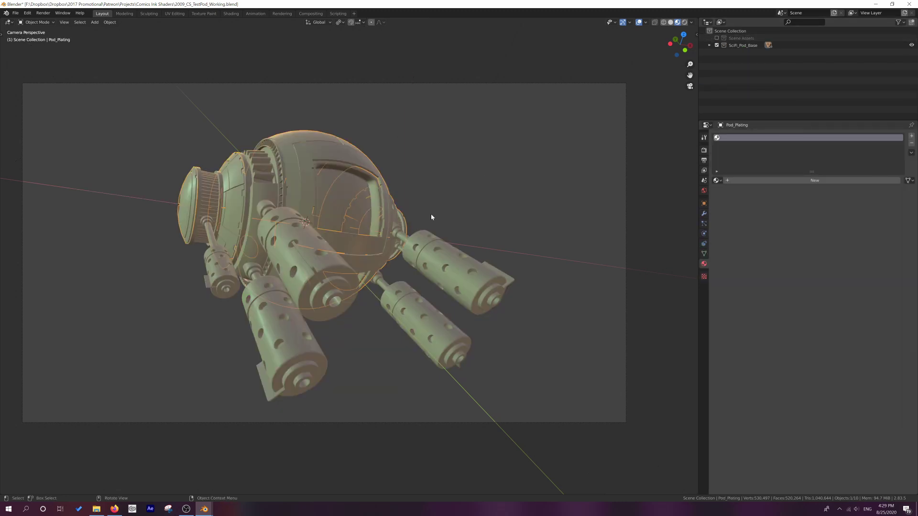
{"action": "key", "text": "KP_1"}
{"action": "left_click_drag", "start_coordinate": [16, 20], "coordinate": [274, 30]}
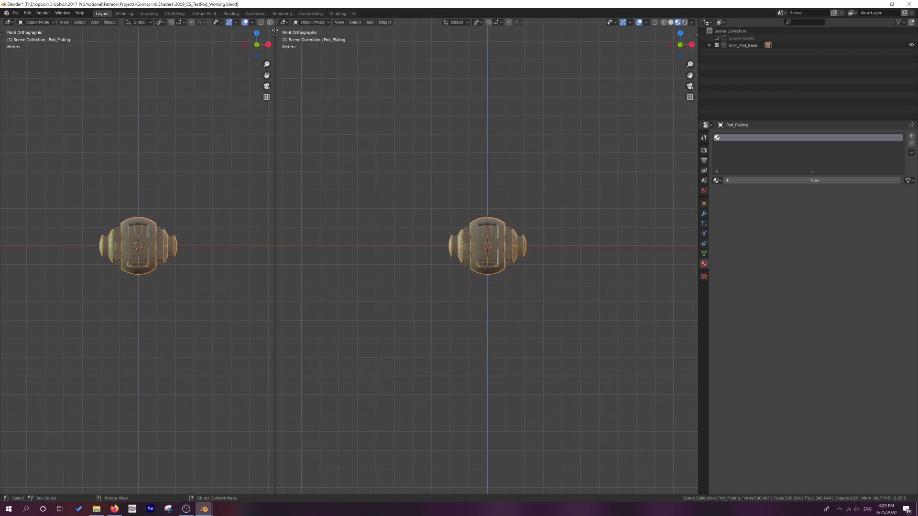
{"action": "left_click", "coordinate": [8, 22]}
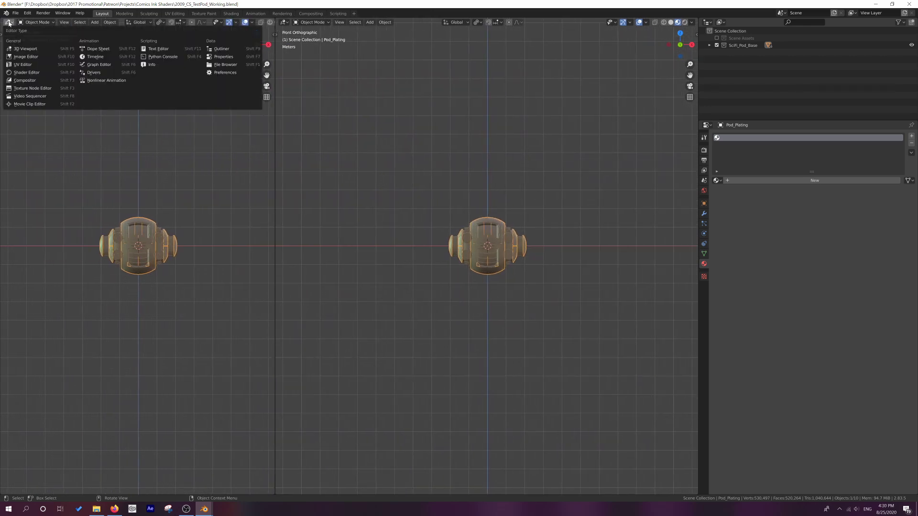
{"action": "left_click", "coordinate": [35, 72]}
{"action": "key", "text": "n"}
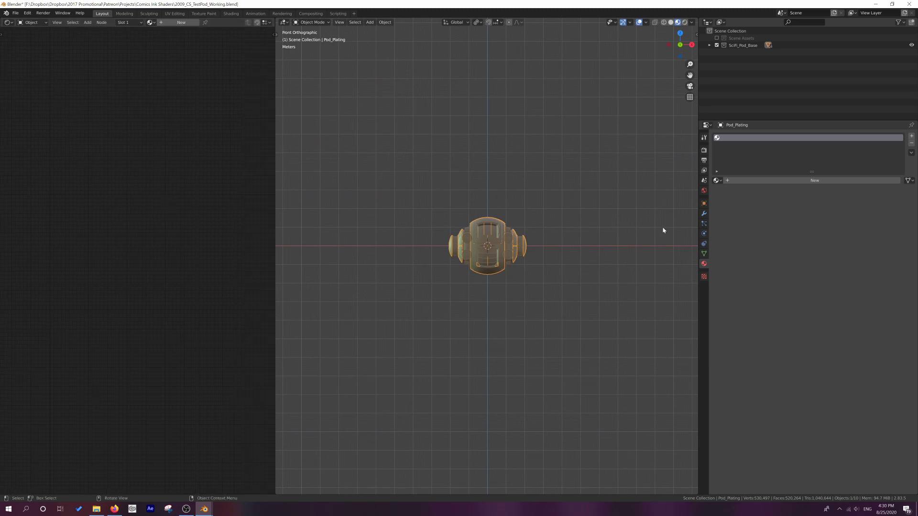
- Create a new material for Pod_Plating and frame its Principled BSDF nodes
{"action": "left_click", "coordinate": [746, 180]}
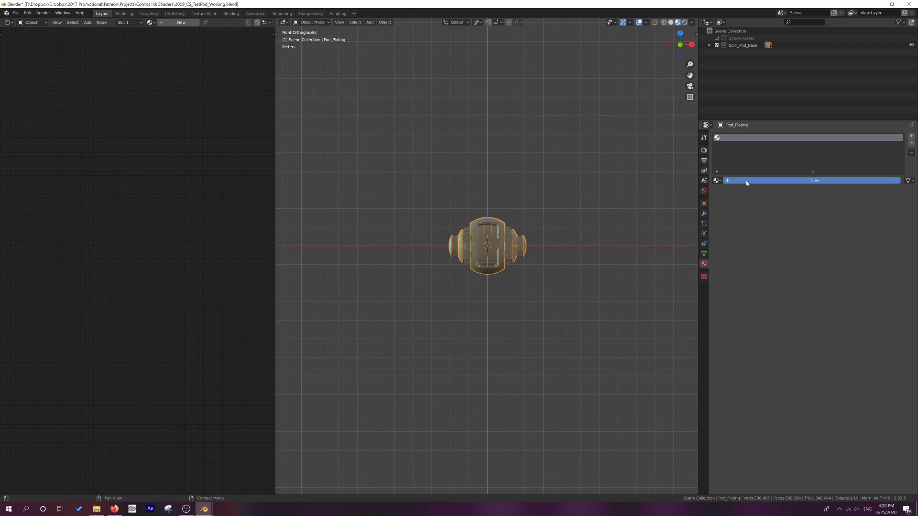
{"action": "scroll", "coordinate": [200, 330], "scroll_direction": "up", "scroll_amount": 2}
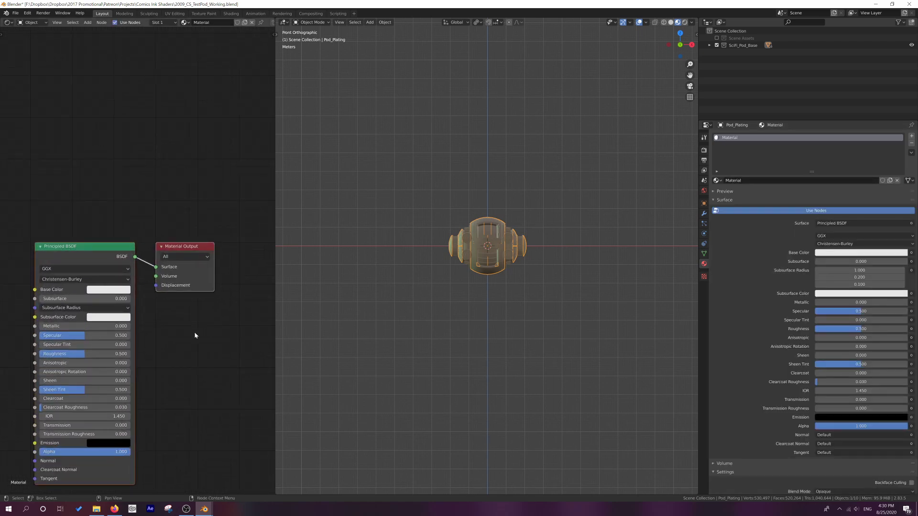
{"action": "middle_click_drag", "start_coordinate": [194, 331], "coordinate": [227, 253]}
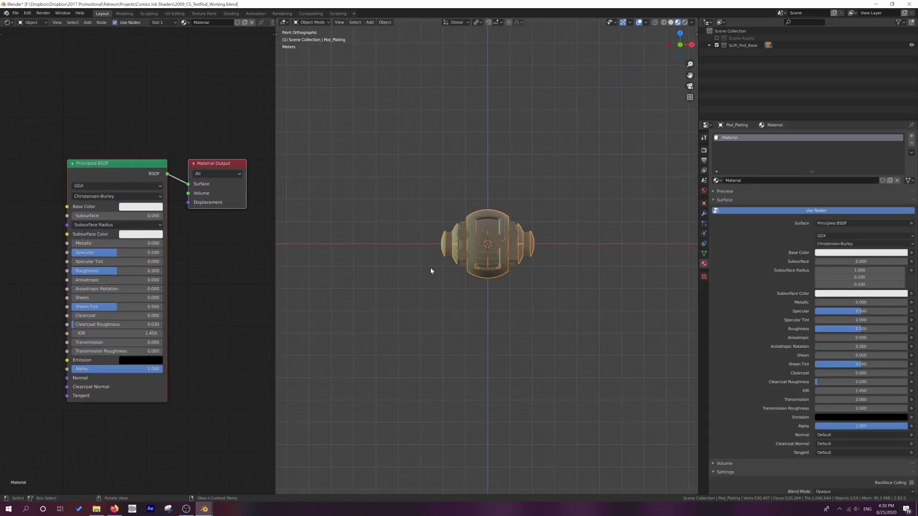
{"action": "scroll", "coordinate": [431, 267], "scroll_direction": "up", "scroll_amount": 4}
{"action": "middle_click_drag", "start_coordinate": [373, 236], "coordinate": [417, 259]}
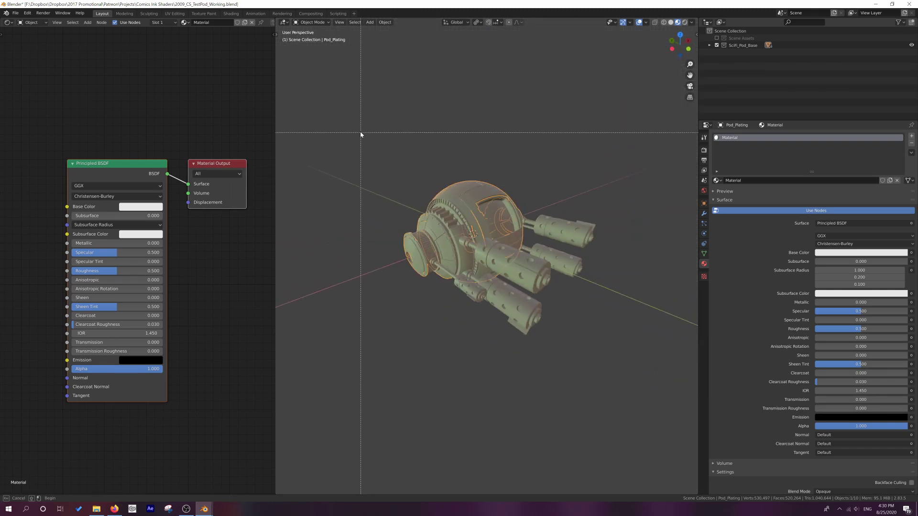
- Link Pod_Plating's material to all ten pod parts, then check Pod_Main, Pod_Plating and Boosters
{"action": "left_click_drag", "start_coordinate": [362, 133], "coordinate": [604, 352]}
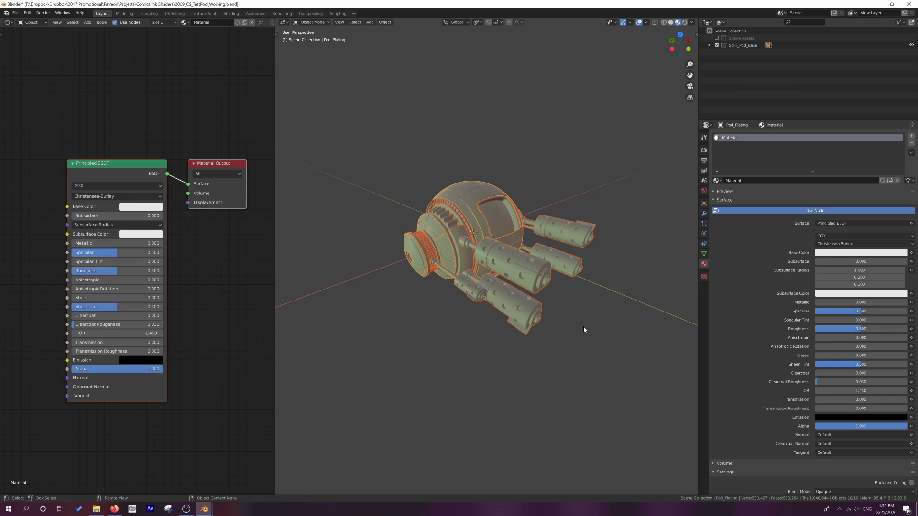
{"action": "key", "text": "ctrl+l"}
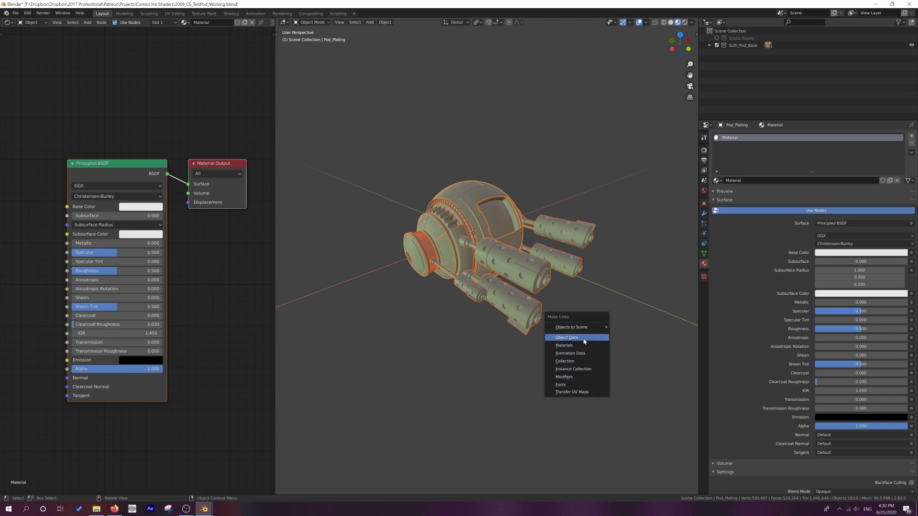
{"action": "left_click", "coordinate": [583, 346]}
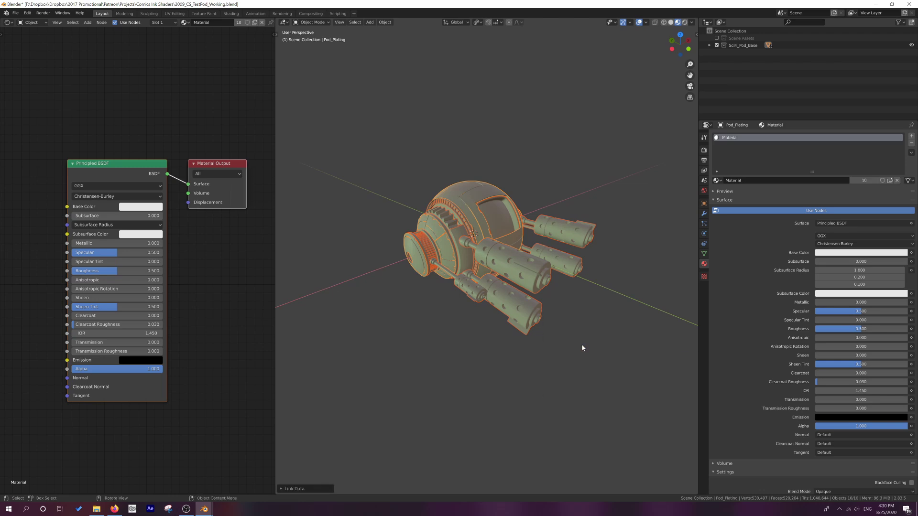
{"action": "left_click", "coordinate": [471, 205]}
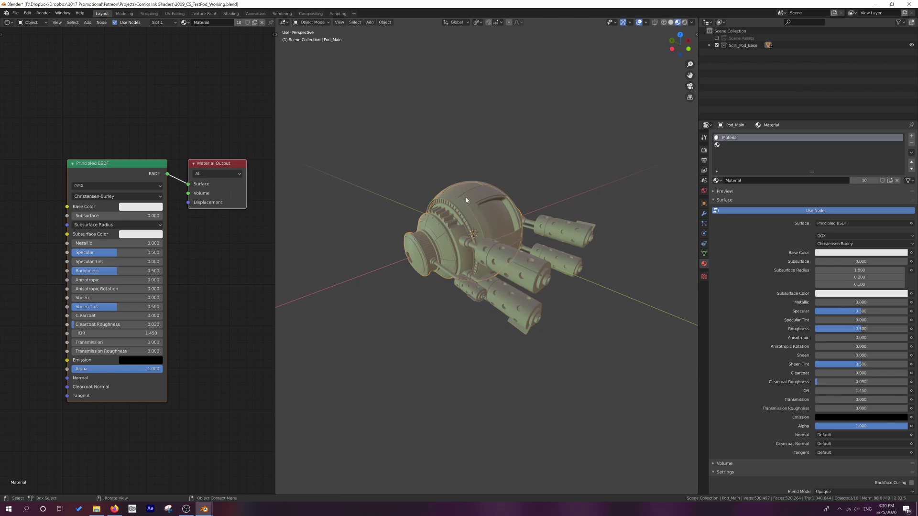
{"action": "left_click", "coordinate": [472, 196]}
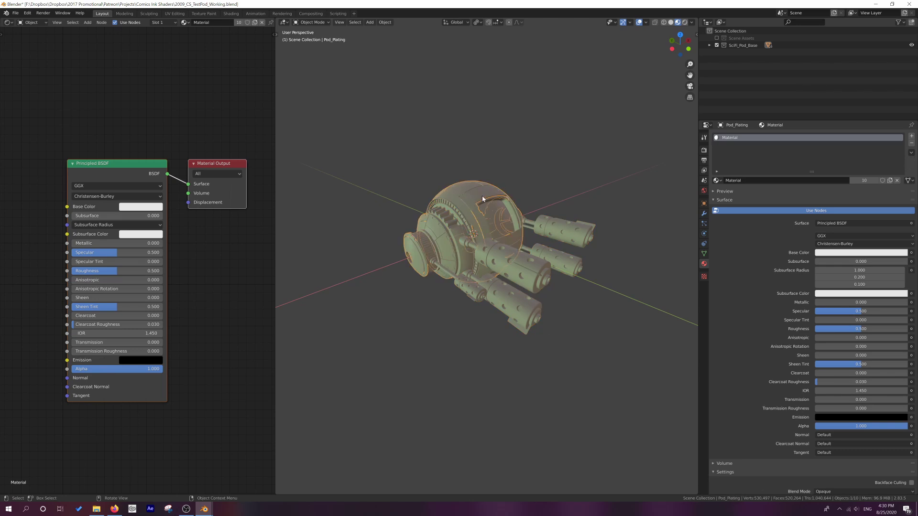
{"action": "left_click", "coordinate": [481, 194]}
{"action": "middle_click_drag", "start_coordinate": [480, 194], "coordinate": [483, 225]}
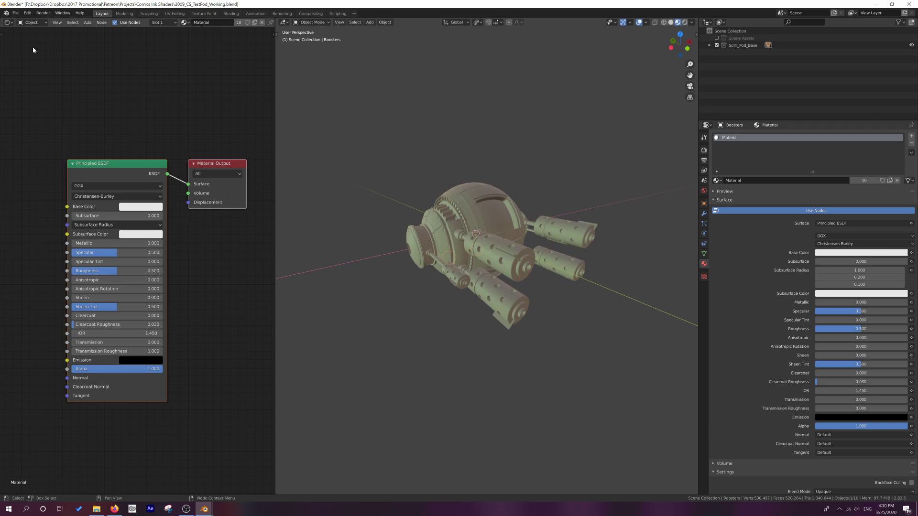
- Append the three CSL node groups from the NodeTree folder of ComicShader_LITE_v4.blend
{"action": "left_click", "coordinate": [17, 13]}
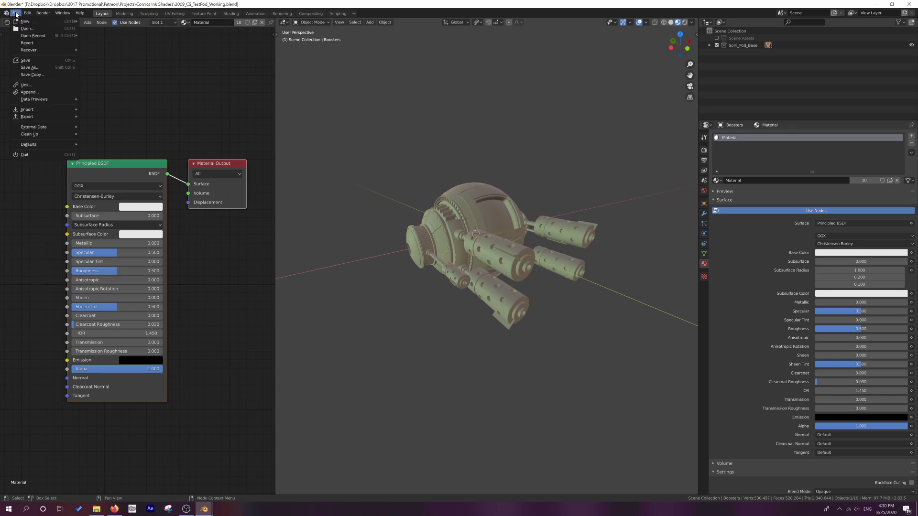
{"action": "left_click", "coordinate": [32, 92]}
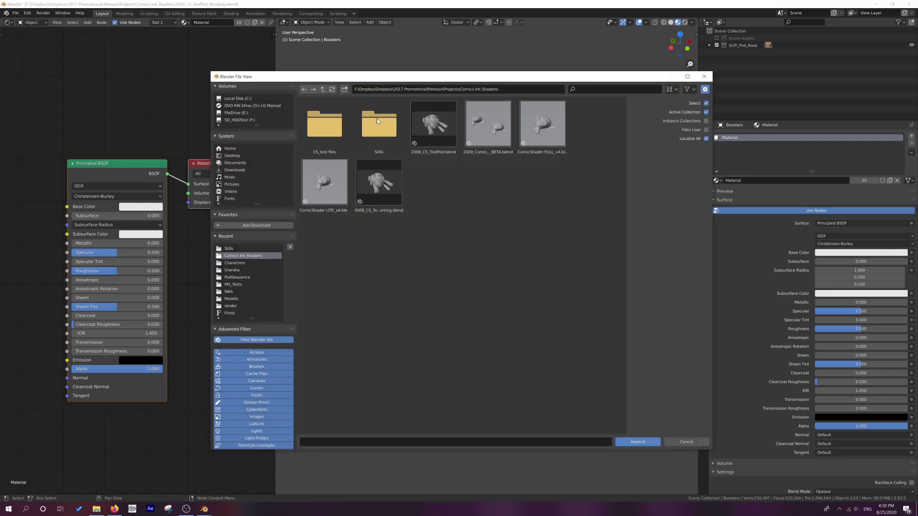
{"action": "left_click", "coordinate": [339, 182]}
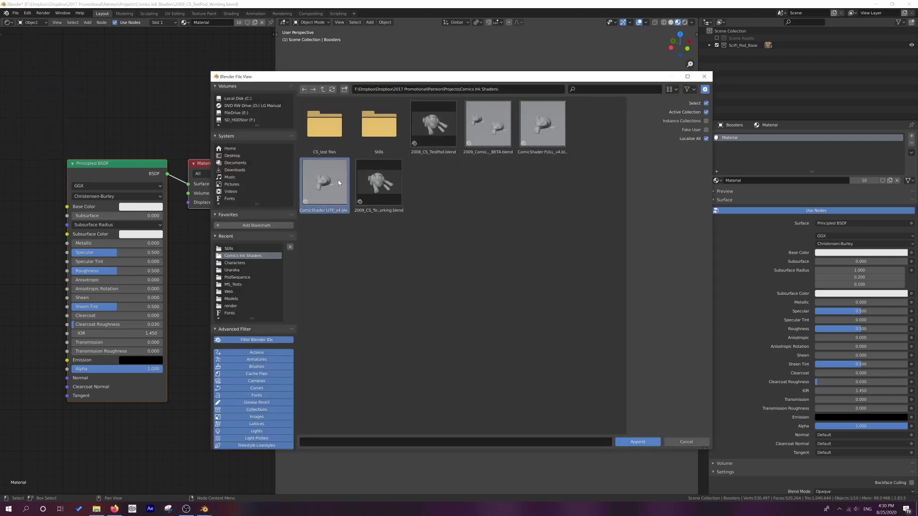
{"action": "left_click", "coordinate": [643, 444]}
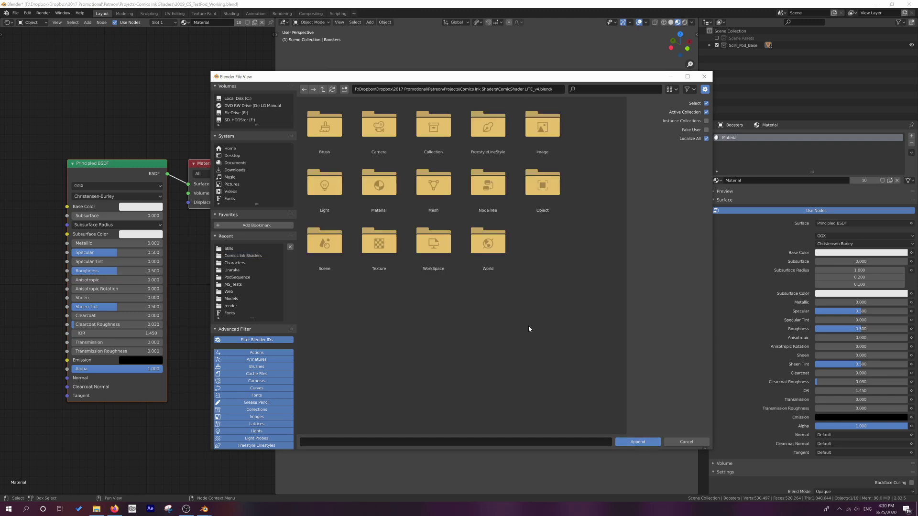
{"action": "double_click", "coordinate": [377, 185]}
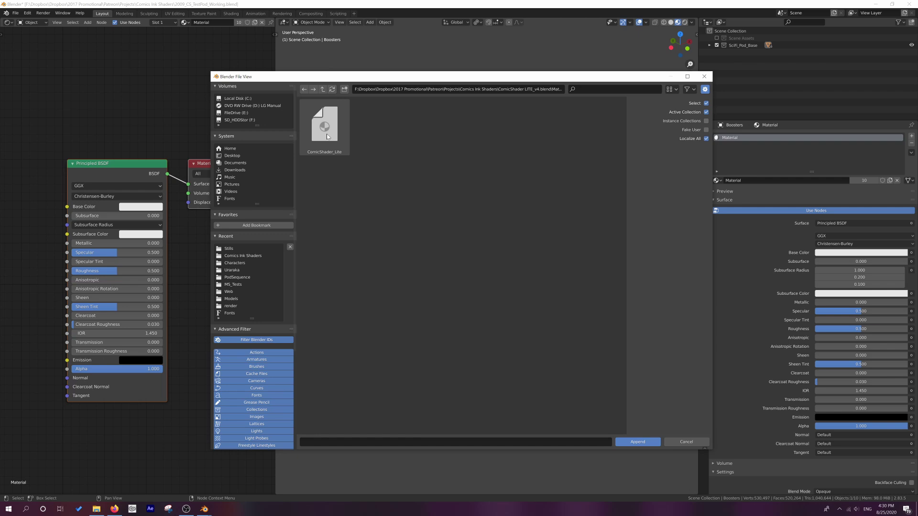
{"action": "left_click", "coordinate": [322, 89]}
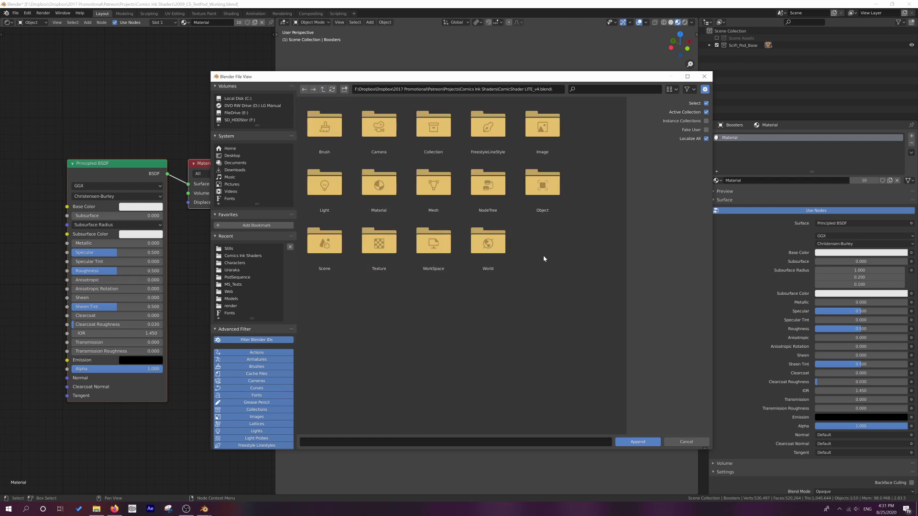
{"action": "double_click", "coordinate": [493, 184]}
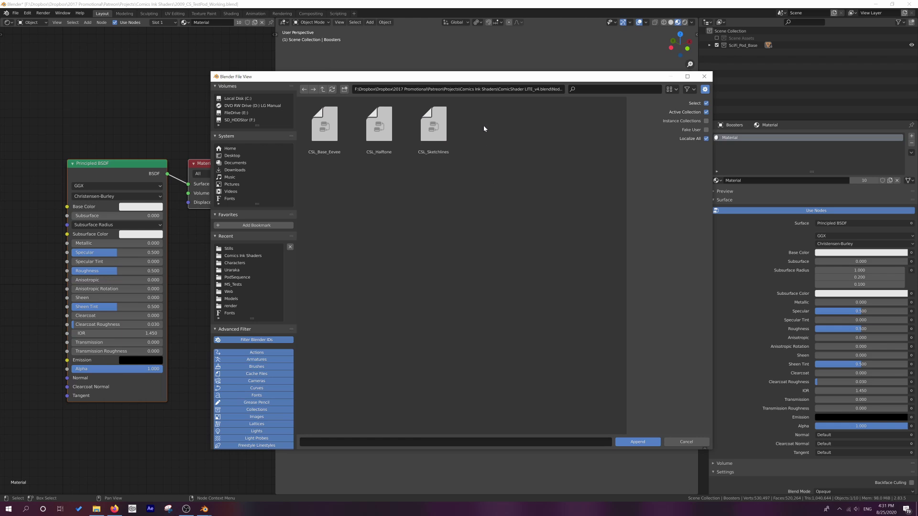
{"action": "left_click_drag", "start_coordinate": [483, 125], "coordinate": [328, 182]}
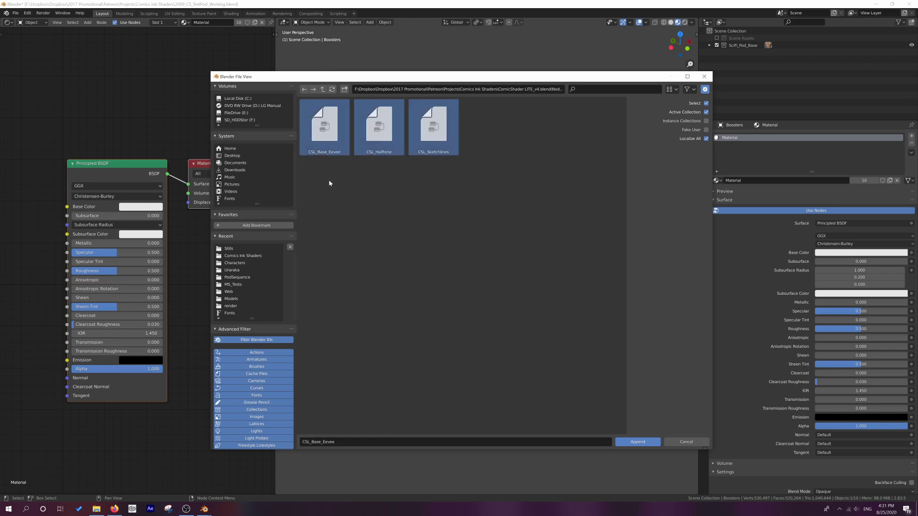
{"action": "left_click", "coordinate": [639, 442]}
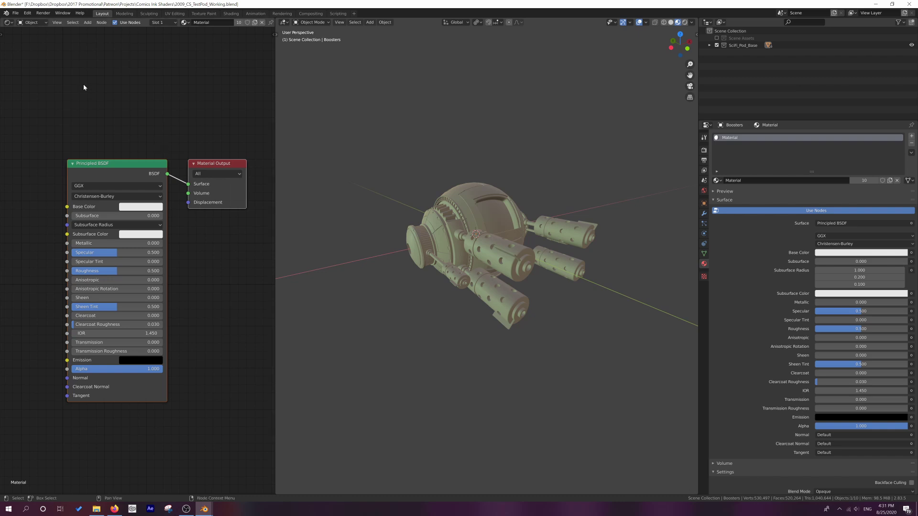
- Replace the Principled BSDF node with a CSL_Base_Eevee group node beside Material Output
{"action": "left_click", "coordinate": [125, 170]}
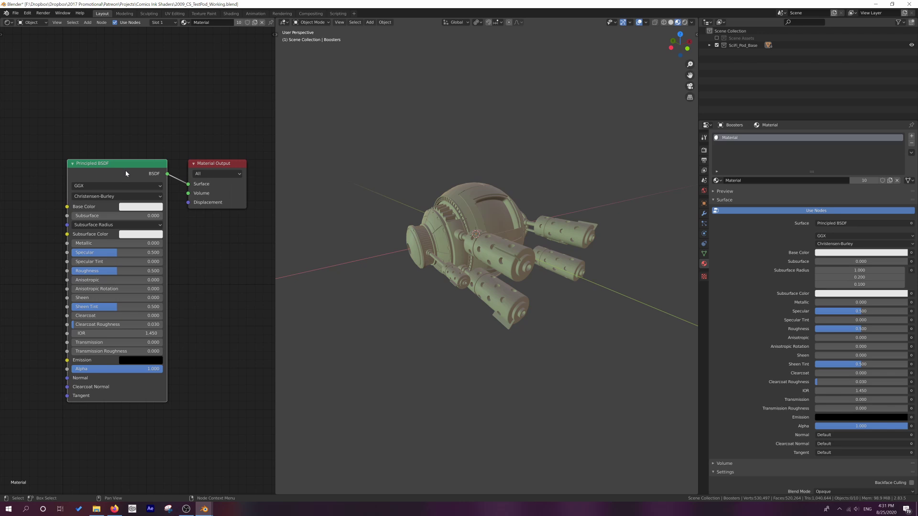
{"action": "key", "text": "Delete"}
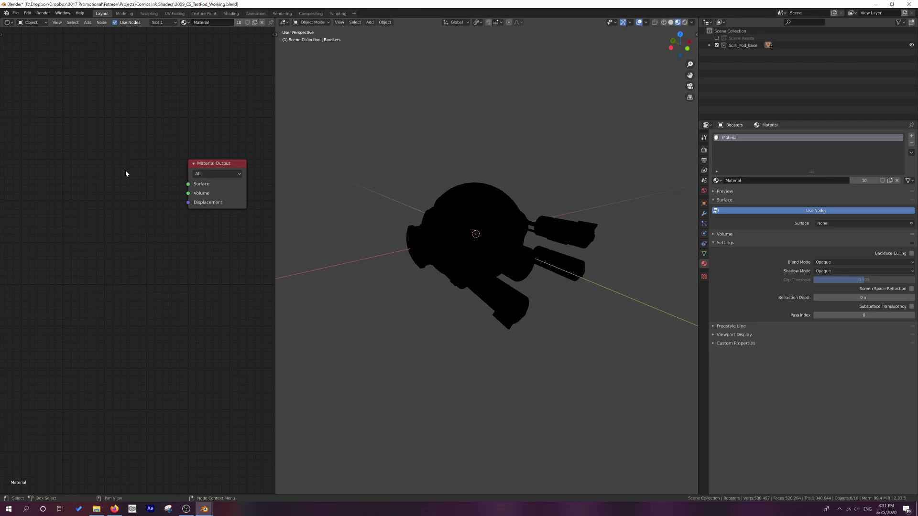
{"action": "key", "text": "shift+a"}
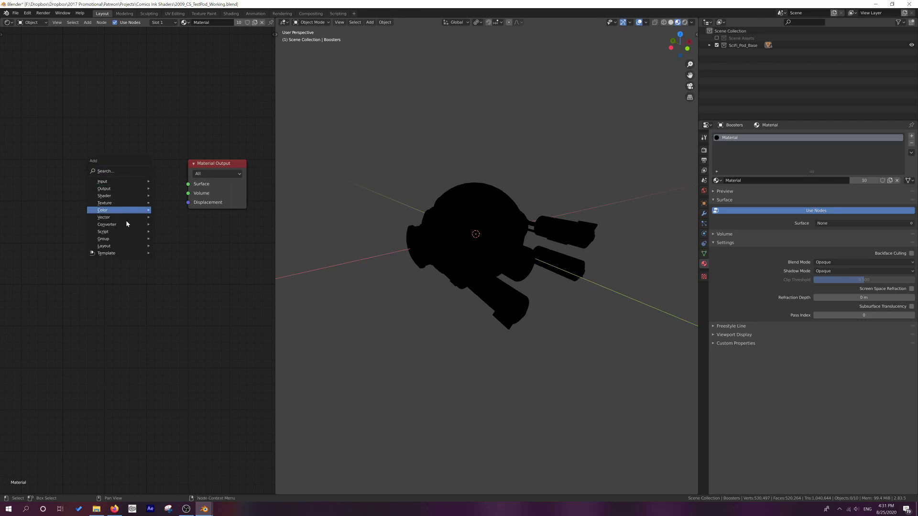
{"action": "mouse_move", "coordinate": [128, 245]}
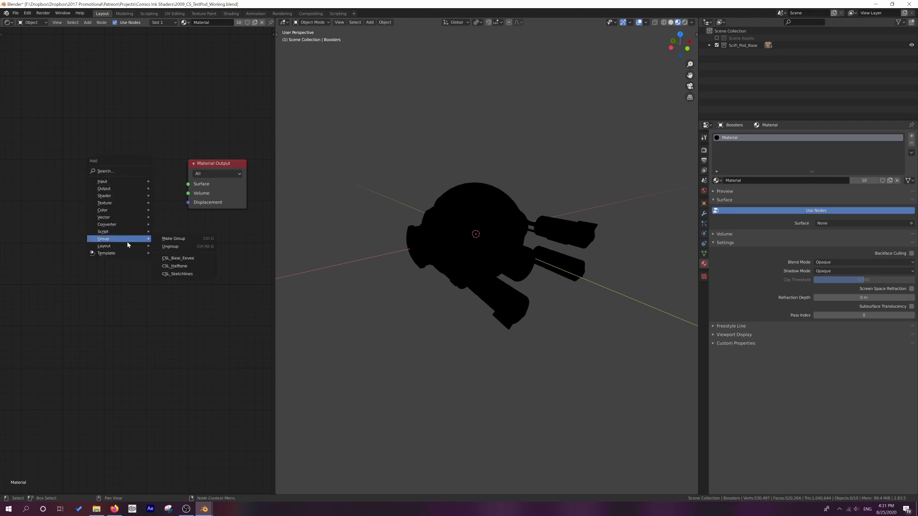
{"action": "left_click", "coordinate": [193, 260]}
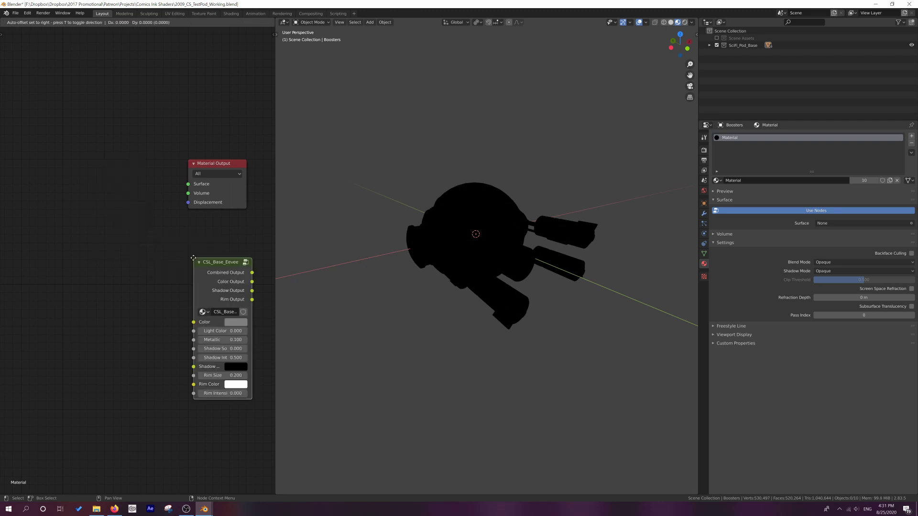
{"action": "left_click", "coordinate": [116, 166]}
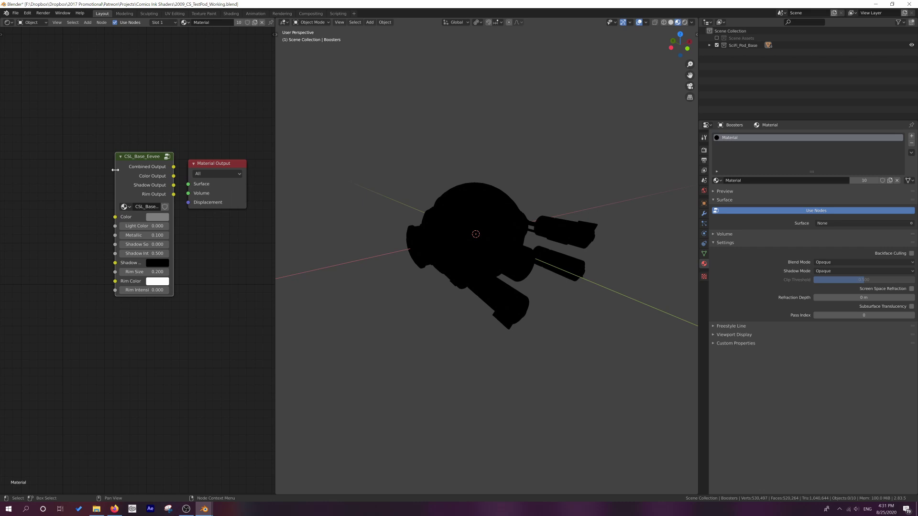
- Connect CSL_Base_Eevee's Combined Output to Surface and give the group a fake user
{"action": "left_click_drag", "start_coordinate": [116, 170], "coordinate": [76, 172]}
{"action": "left_click_drag", "start_coordinate": [174, 166], "coordinate": [188, 184]}
{"action": "scroll", "coordinate": [207, 232], "scroll_direction": "up", "scroll_amount": 4}
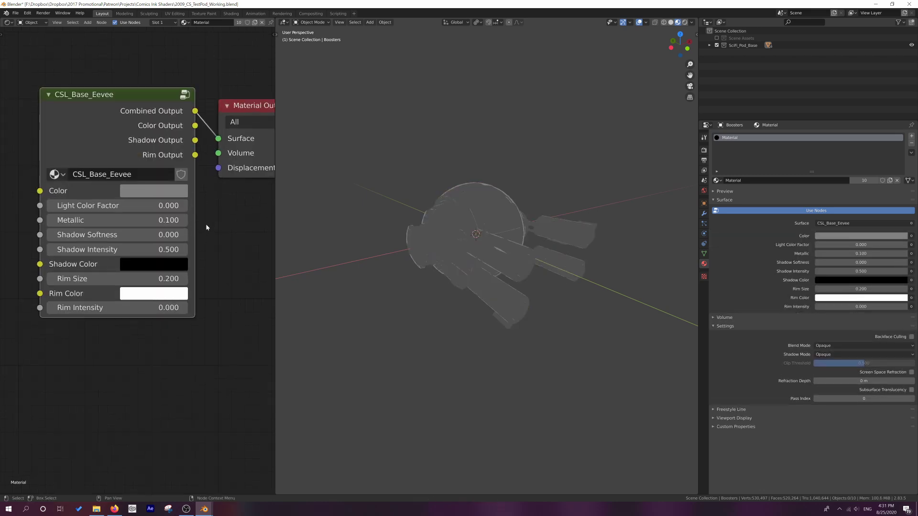
{"action": "middle_click_drag", "start_coordinate": [255, 243], "coordinate": [262, 256]}
{"action": "left_click", "coordinate": [224, 202]}
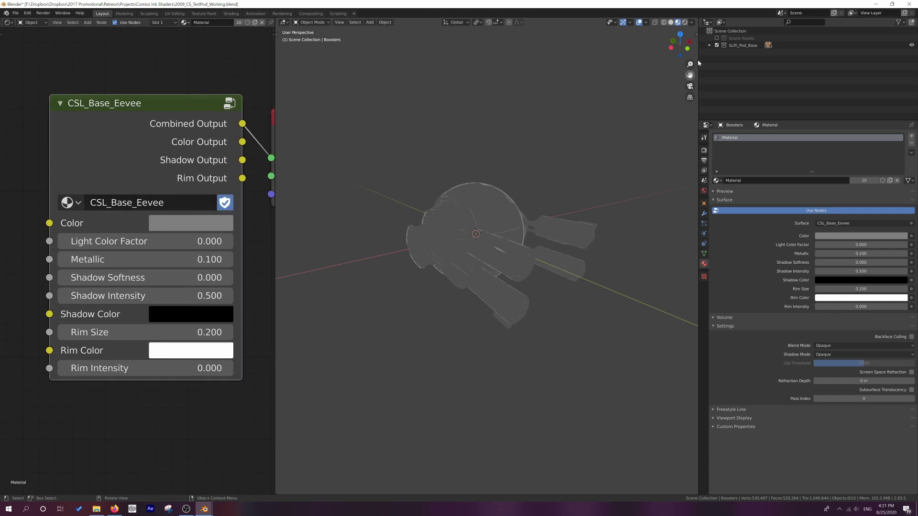
- Show Scene Assets and hide the pink, green and blue point lamps
{"action": "left_click", "coordinate": [717, 39]}
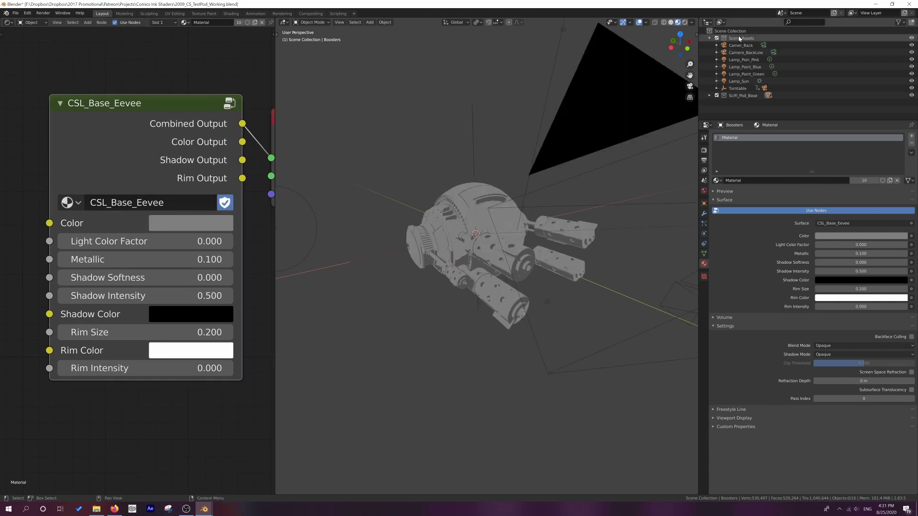
{"action": "scroll", "coordinate": [503, 228], "scroll_direction": "down", "scroll_amount": 3}
{"action": "middle_click_drag", "start_coordinate": [502, 234], "coordinate": [481, 220]}
{"action": "left_click", "coordinate": [406, 211]}
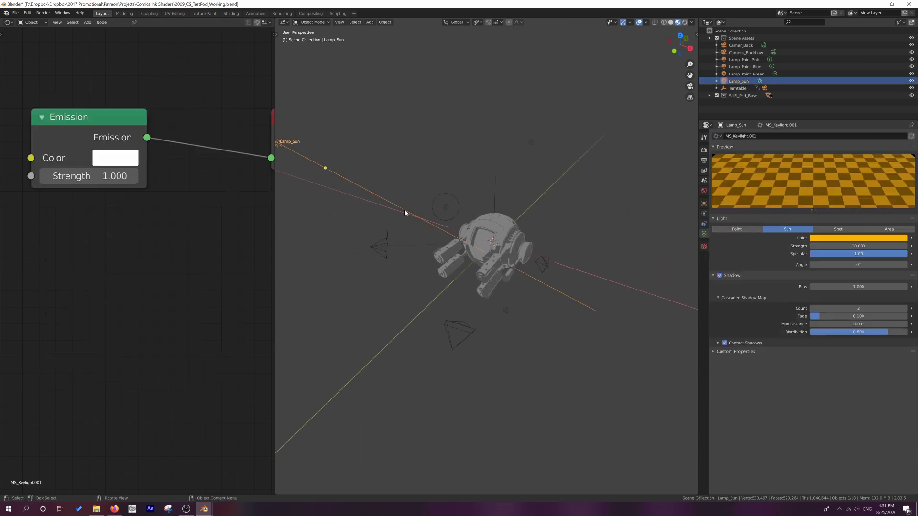
{"action": "left_click", "coordinate": [453, 212]}
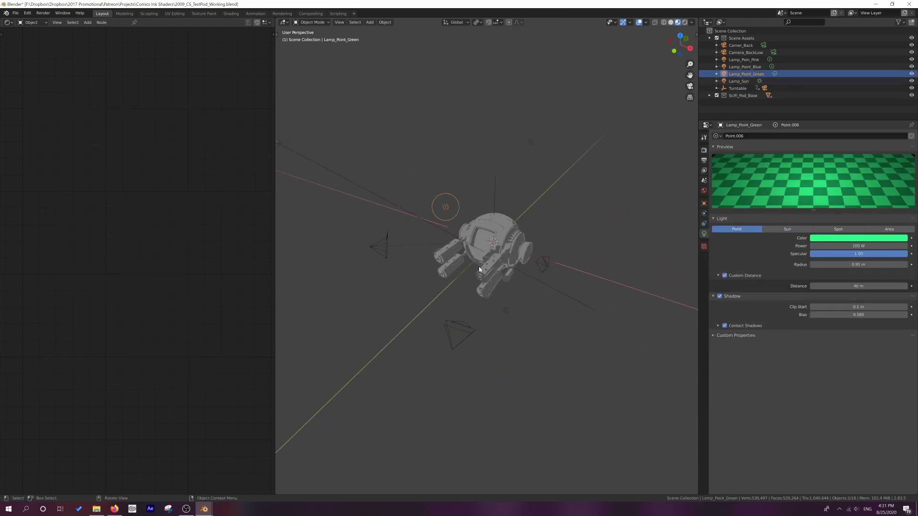
{"action": "left_click", "coordinate": [504, 311]}
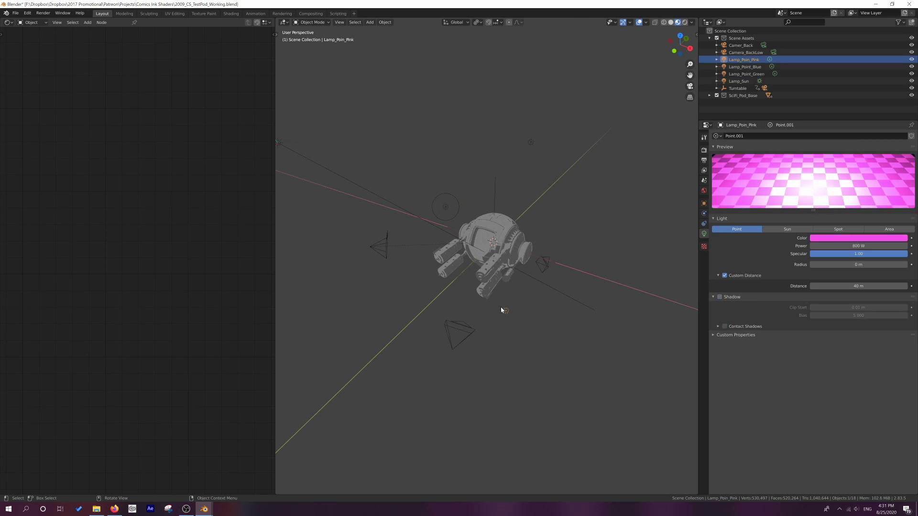
{"action": "left_click", "coordinate": [448, 220], "text": "shift"}
{"action": "left_click", "coordinate": [530, 142], "text": "shift"}
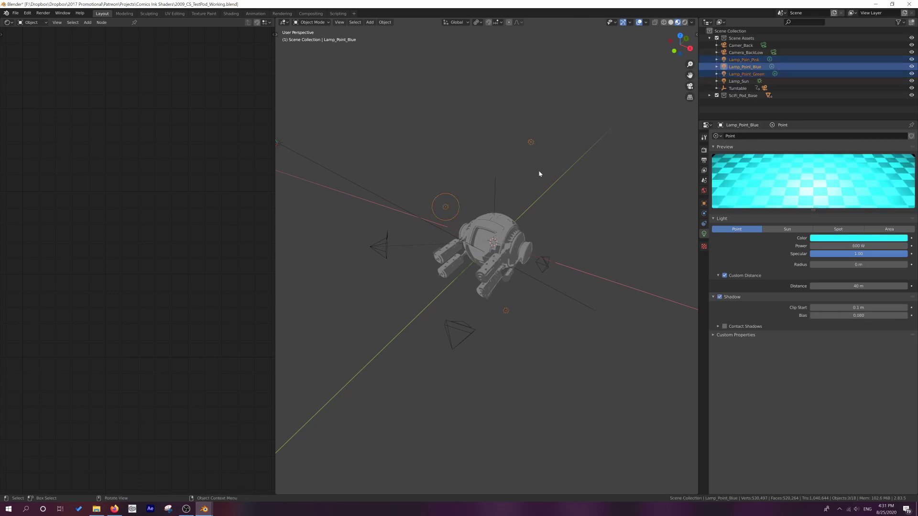
{"action": "key", "text": "h"}
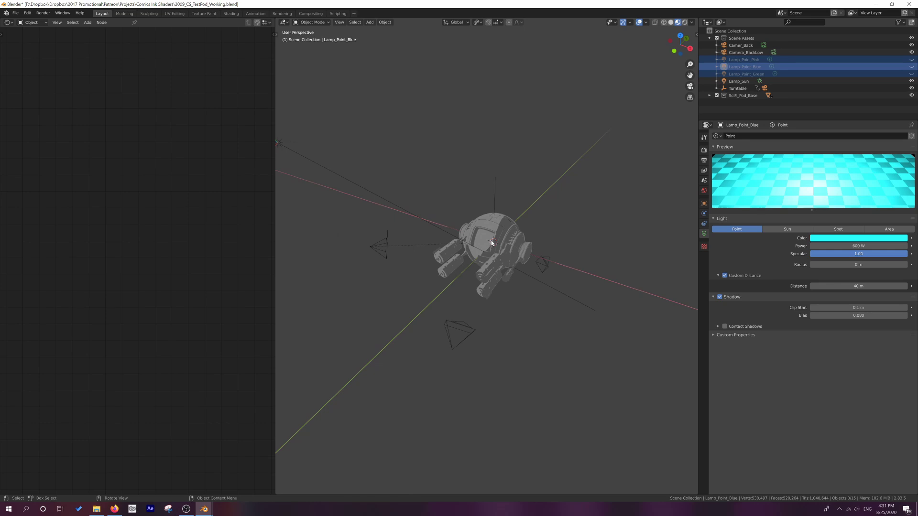
- In front view, move Lamp_Sun up-left of the pod
{"action": "key", "text": "KP_0"}
{"action": "key", "text": "KP_1"}
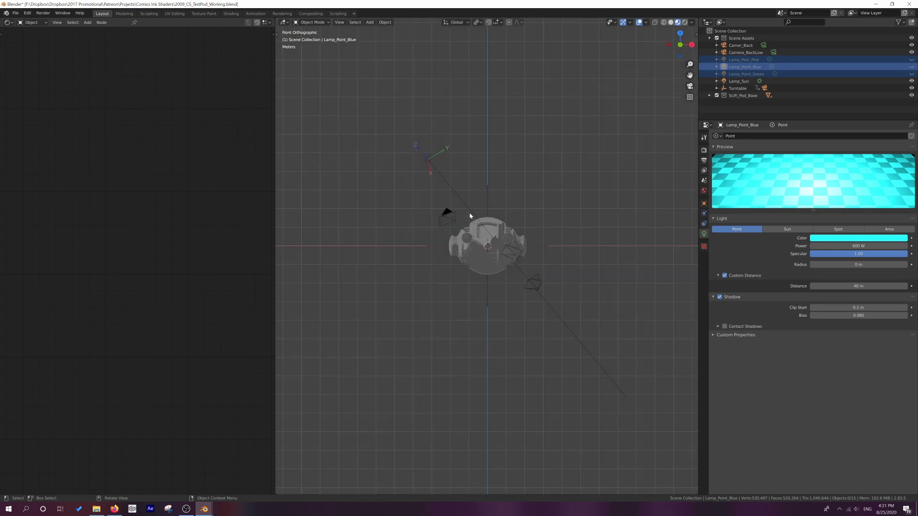
{"action": "left_click", "coordinate": [470, 216]}
{"action": "key", "text": "g"}
{"action": "left_click", "coordinate": [461, 218]}
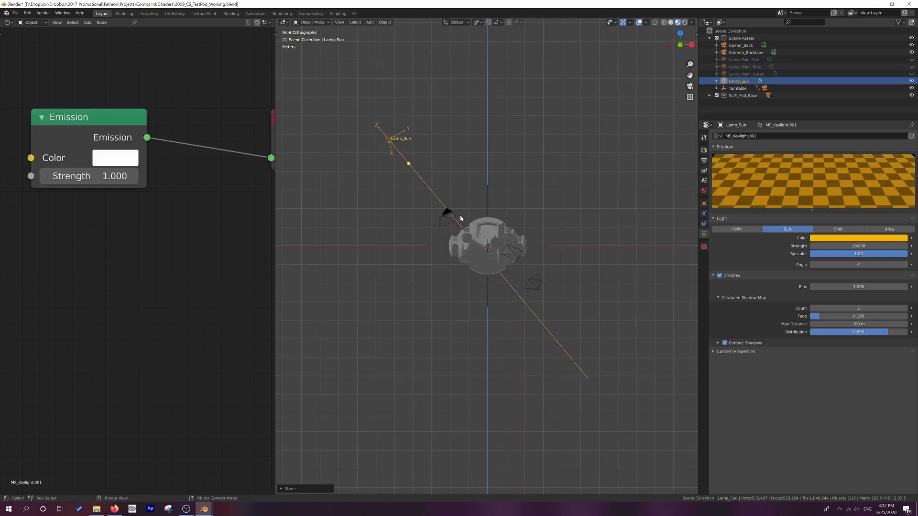
- Zoom onto the pod and lower Lamp_Sun's Cascaded Shadow Map Count to 1
{"action": "middle_click_drag", "start_coordinate": [461, 218], "coordinate": [470, 243]}
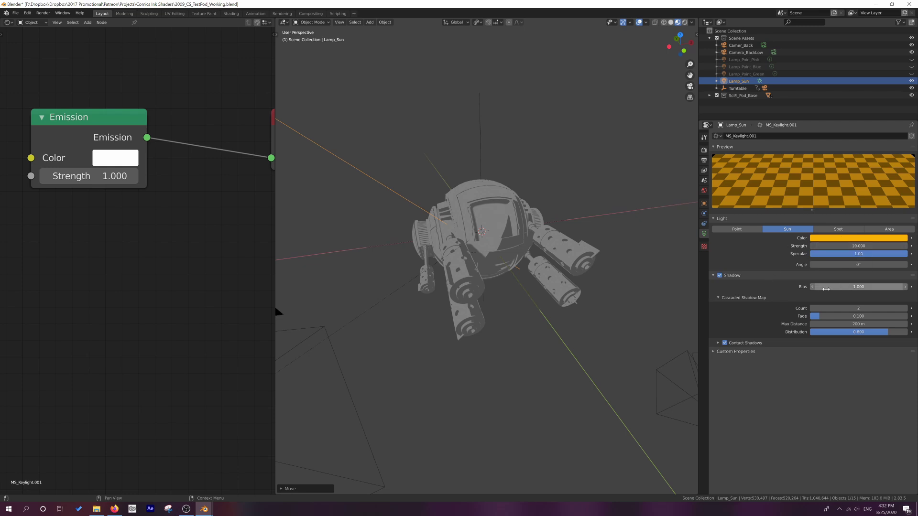
{"action": "middle_click_drag", "start_coordinate": [542, 297], "coordinate": [518, 282]}
{"action": "scroll", "coordinate": [518, 282], "scroll_direction": "up", "scroll_amount": 5}
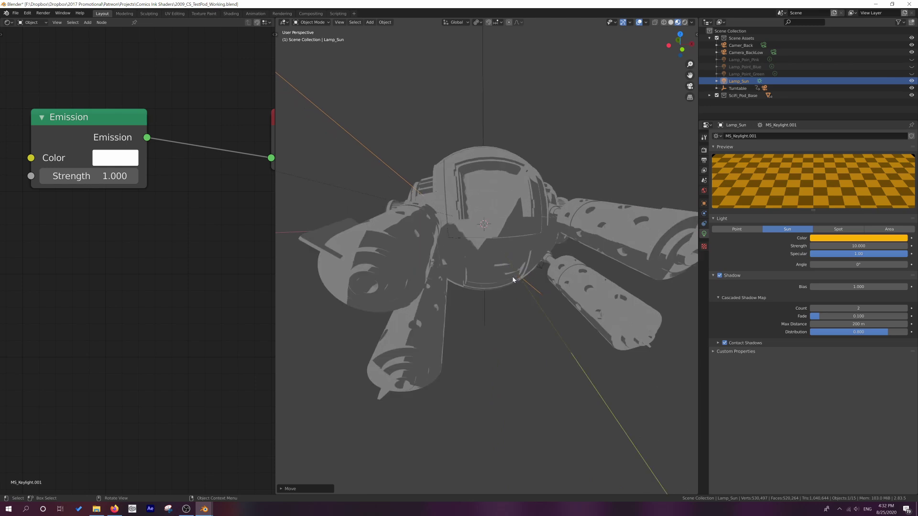
{"action": "left_click", "coordinate": [812, 308]}
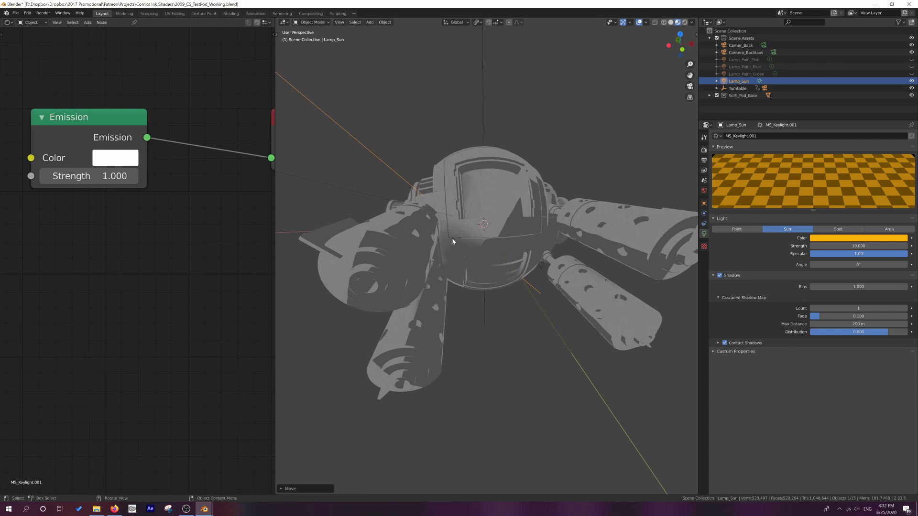
- In the Render properties Shadows panel, leave Soft Shadows switched off
{"action": "left_click", "coordinate": [704, 151]}
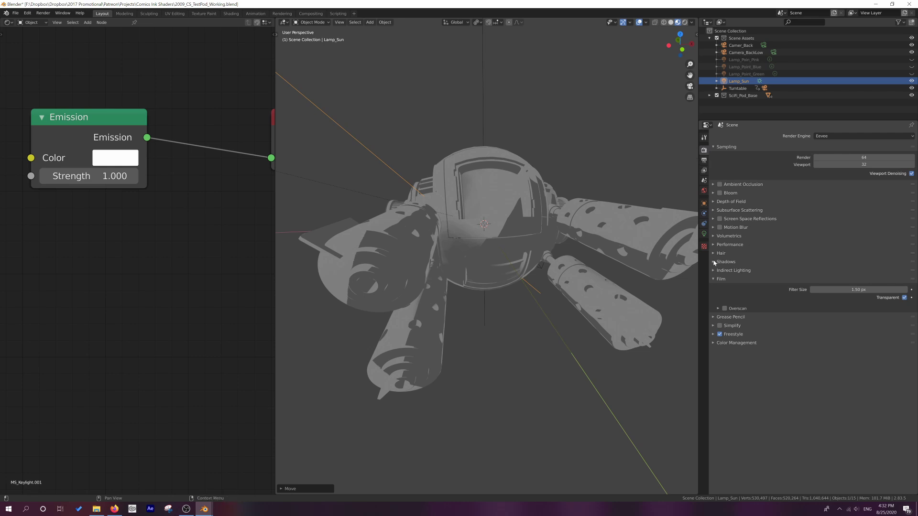
{"action": "left_click", "coordinate": [714, 263]}
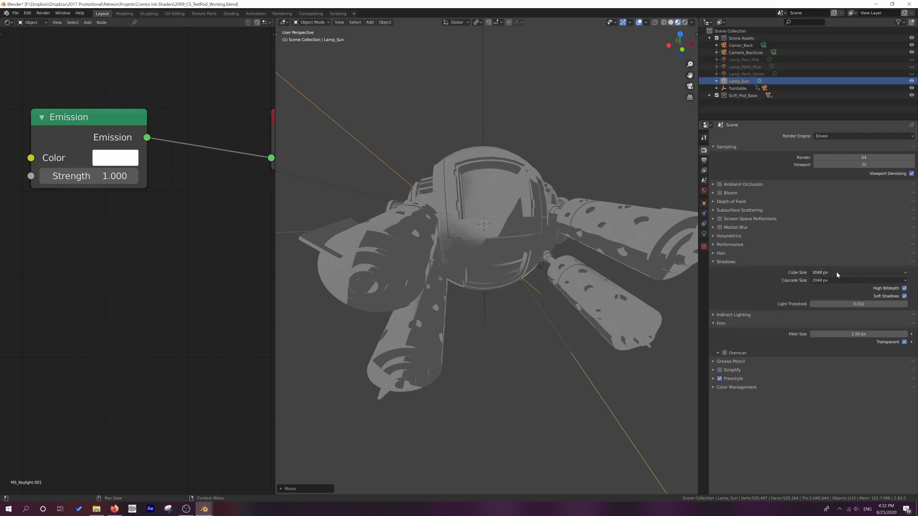
{"action": "left_click", "coordinate": [904, 296]}
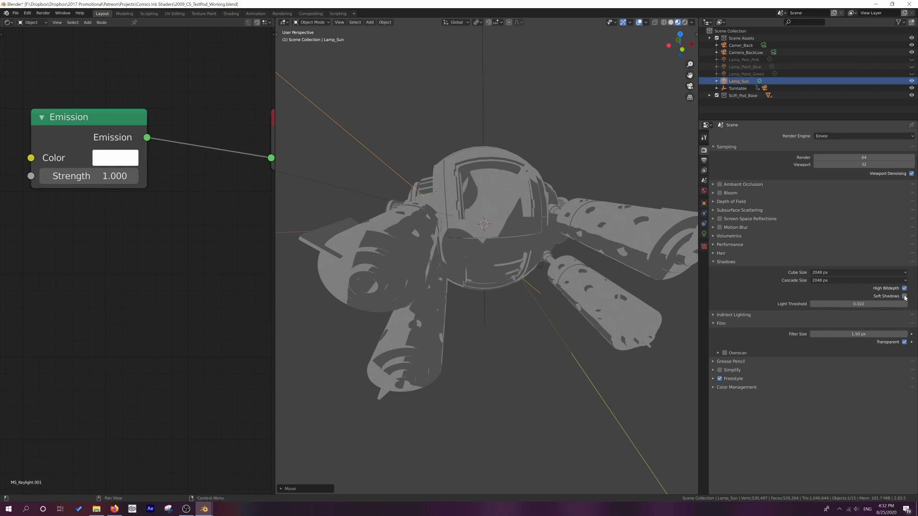
{"action": "left_click", "coordinate": [904, 297]}
{"action": "left_click", "coordinate": [905, 296]}
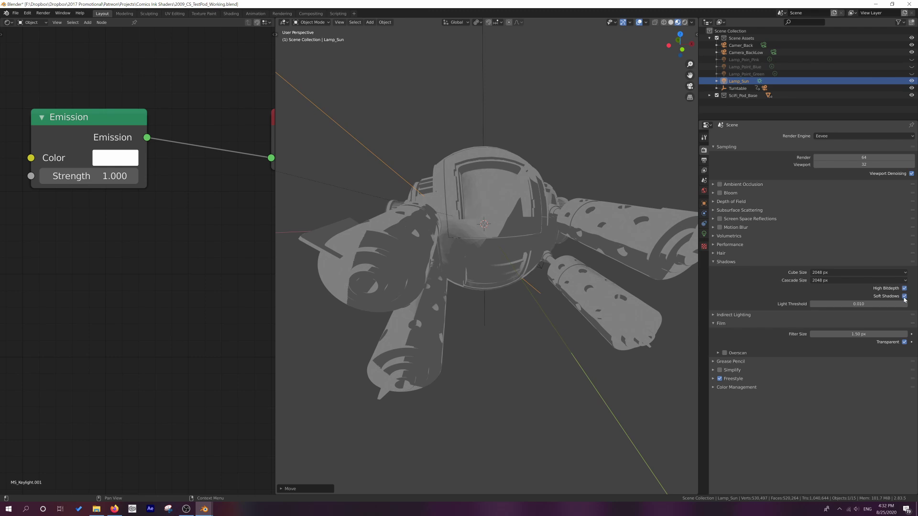
{"action": "middle_click_drag", "start_coordinate": [511, 276], "coordinate": [663, 294]}
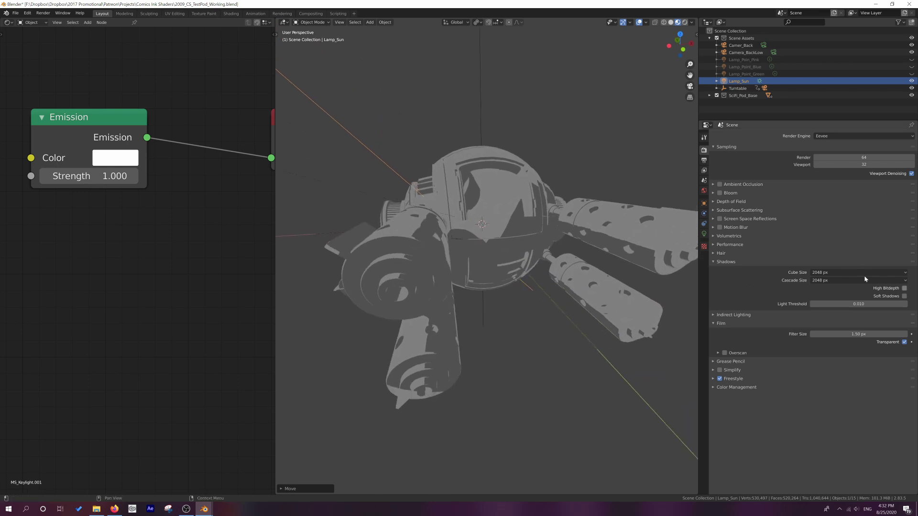
- Select Pod_Main and rename its material to Comic_Metal
{"action": "left_click", "coordinate": [703, 234]}
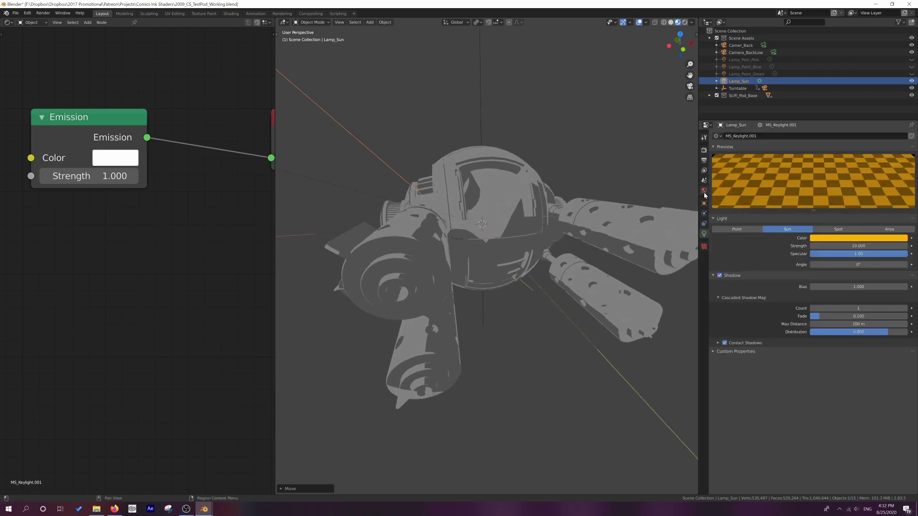
{"action": "left_click", "coordinate": [500, 188]}
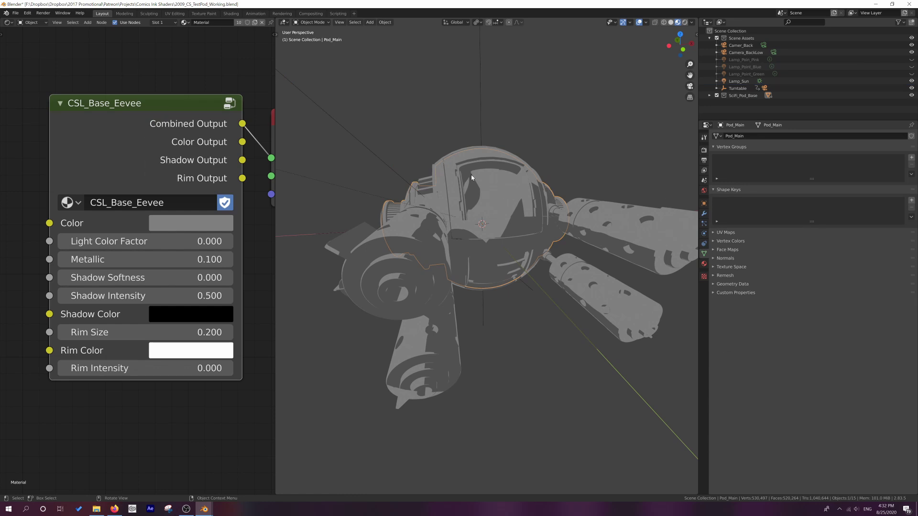
{"action": "left_click", "coordinate": [704, 263]}
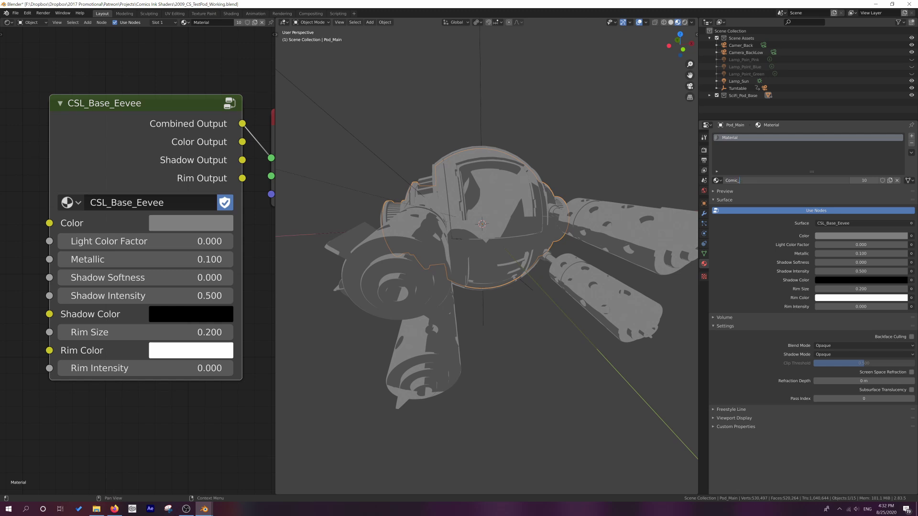
{"action": "type", "text": "Comic_Metal"}
{"action": "key", "text": "Return"}
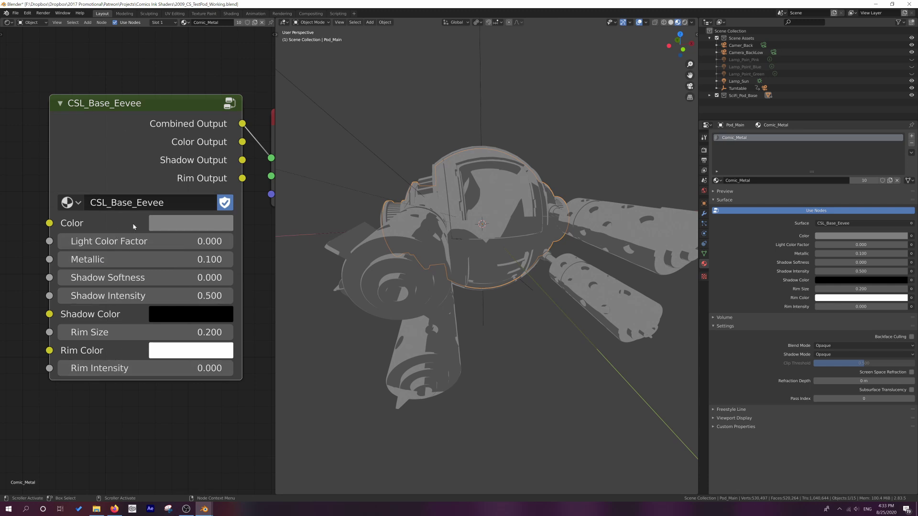
{"action": "left_click", "coordinate": [173, 225]}
- Make the CSL_Base_Eevee Color blue, raise Light Color Factor to 1.000, and select Lamp_Sun
{"action": "mouse_move", "coordinate": [214, 284]}
{"action": "left_mouse_down"}
{"action": "mouse_move", "coordinate": [241, 274]}
{"action": "mouse_move", "coordinate": [242, 262]}
{"action": "left_mouse_up"}
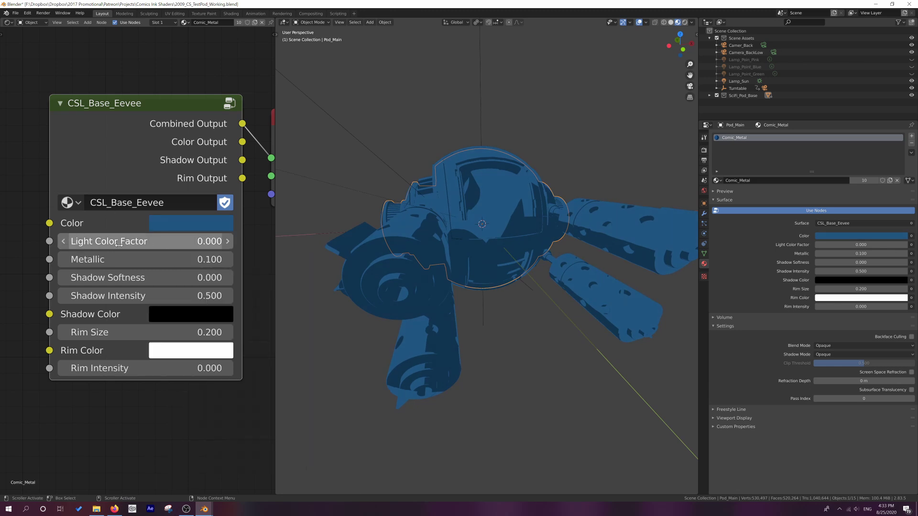
{"action": "left_click", "coordinate": [227, 241]}
{"action": "left_click", "coordinate": [227, 241]}
{"action": "left_click", "coordinate": [227, 242]}
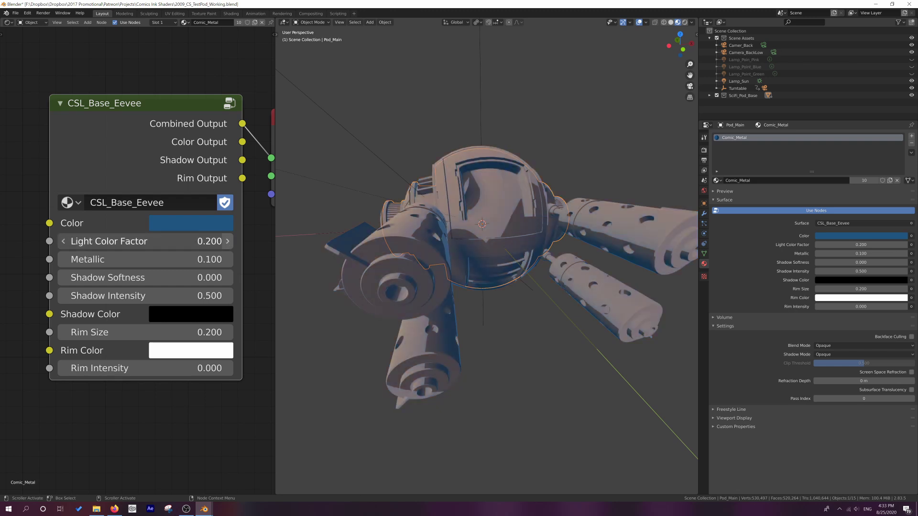
{"action": "left_click", "coordinate": [227, 241]}
{"action": "left_click", "coordinate": [227, 241]}
{"action": "left_click", "coordinate": [227, 242]}
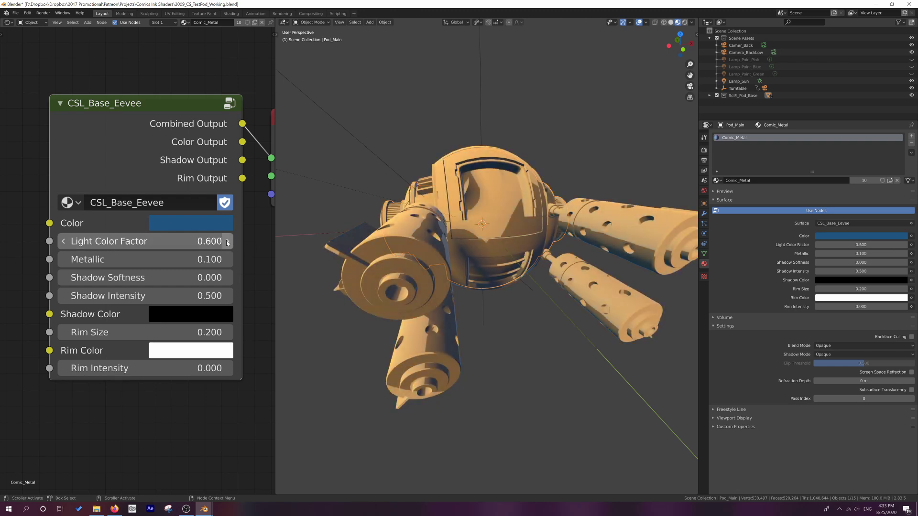
{"action": "left_click", "coordinate": [227, 241]}
{"action": "left_click", "coordinate": [227, 241]}
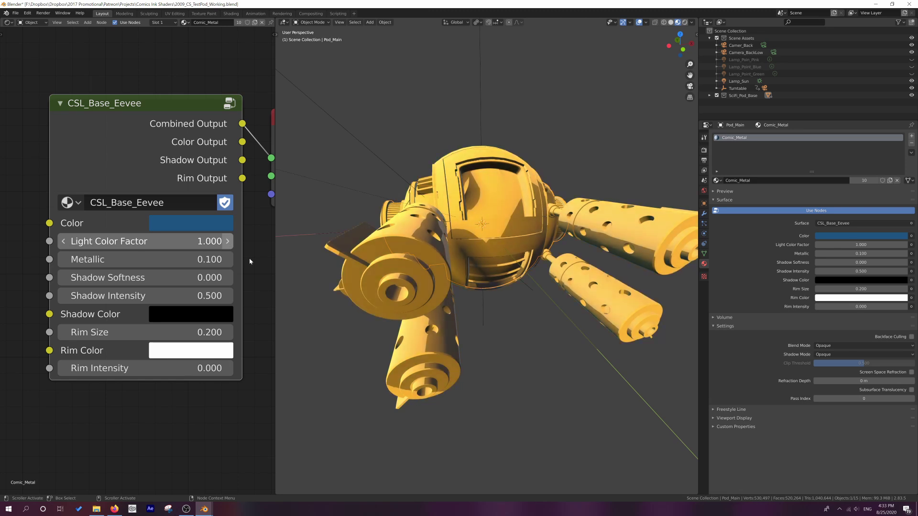
{"action": "middle_click_drag", "start_coordinate": [458, 249], "coordinate": [387, 197]}
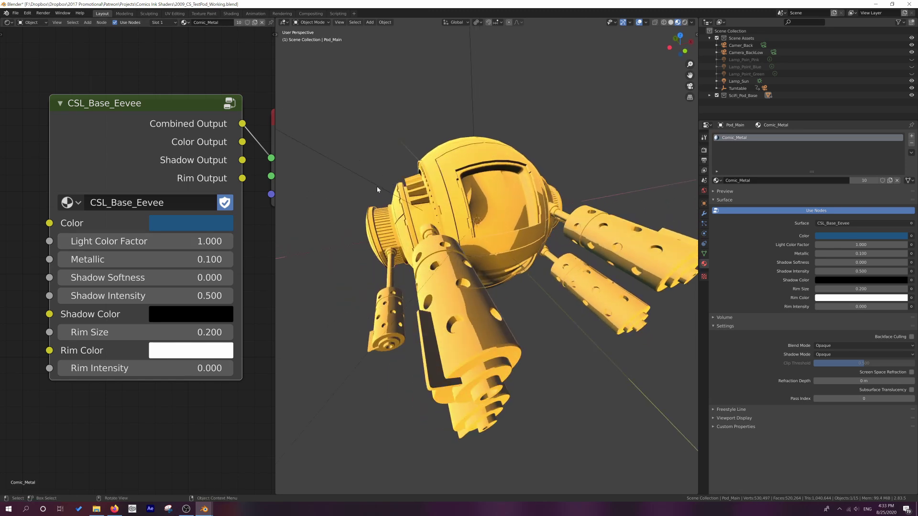
{"action": "left_click", "coordinate": [377, 190]}
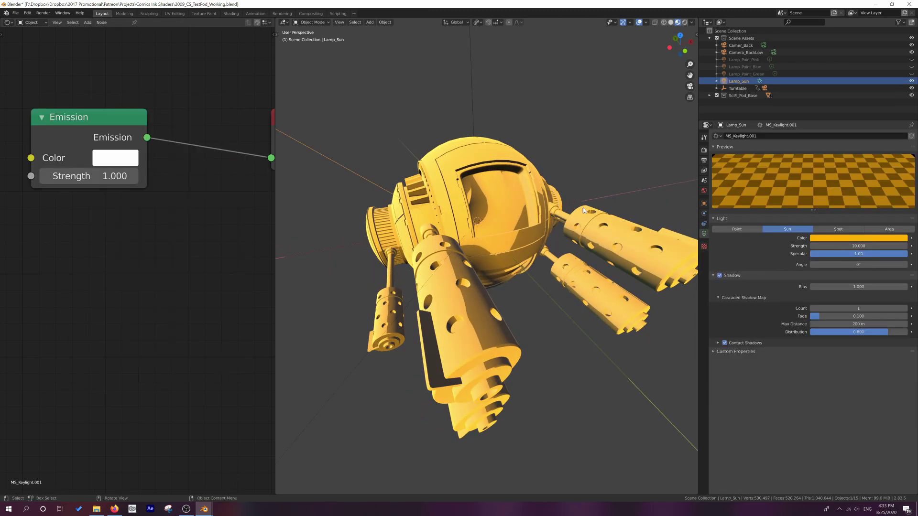
- Turn on Soft Shadows in the Eevee render settings
{"action": "left_click", "coordinate": [487, 197]}
{"action": "middle_click_drag", "start_coordinate": [510, 205], "coordinate": [486, 211]}
{"action": "scroll", "coordinate": [489, 218], "scroll_direction": "up", "scroll_amount": 3}
{"action": "scroll", "coordinate": [467, 205], "scroll_direction": "down", "scroll_amount": 3}
{"action": "scroll", "coordinate": [487, 207], "scroll_direction": "up", "scroll_amount": 2}
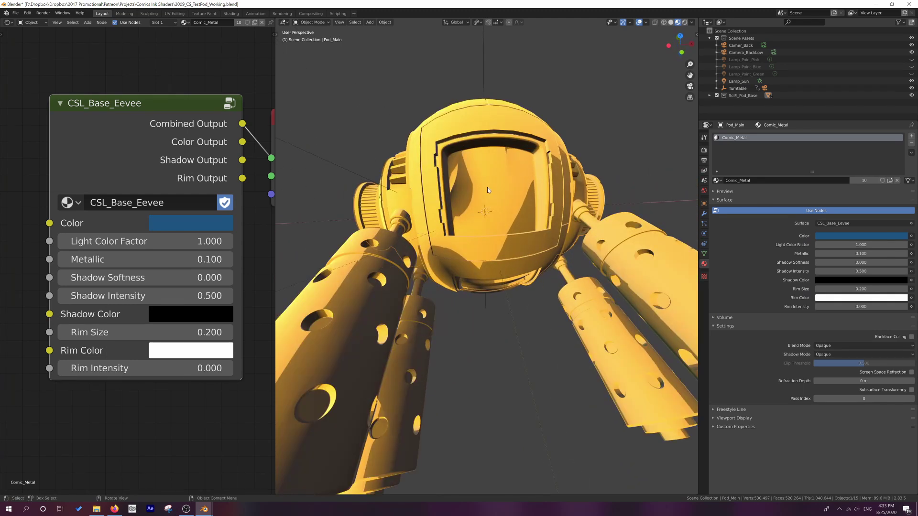
{"action": "left_click", "coordinate": [487, 192]}
{"action": "left_click", "coordinate": [704, 150]}
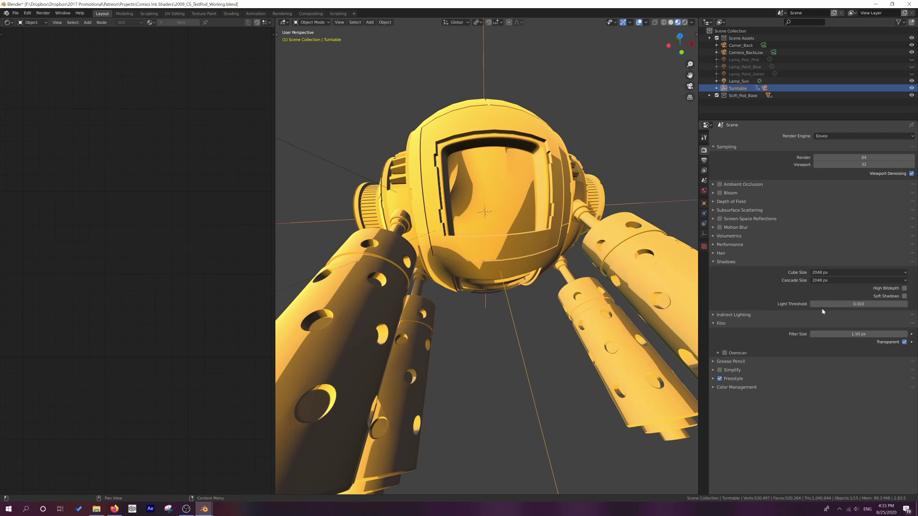
{"action": "left_click", "coordinate": [904, 296]}
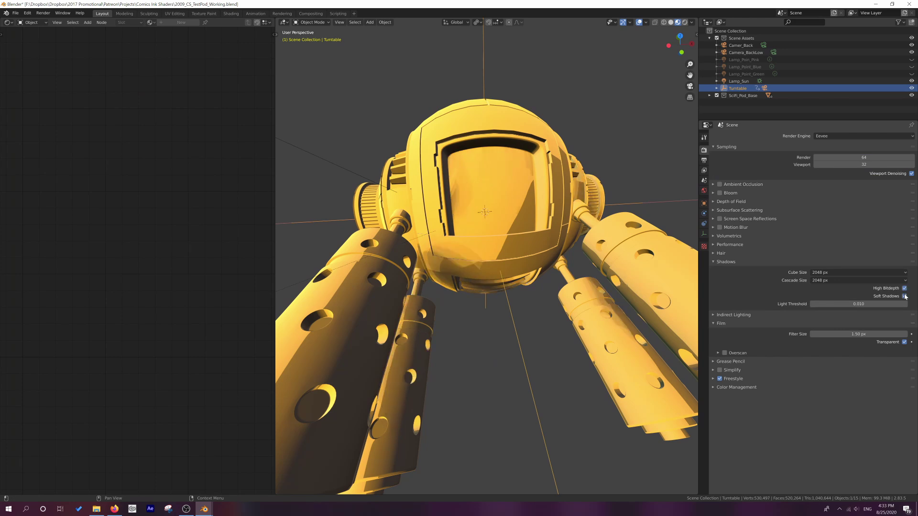
- Select Lamp_Sun and raise its Cascade Count to 4
{"action": "left_click", "coordinate": [326, 164]}
{"action": "left_click", "coordinate": [703, 234]}
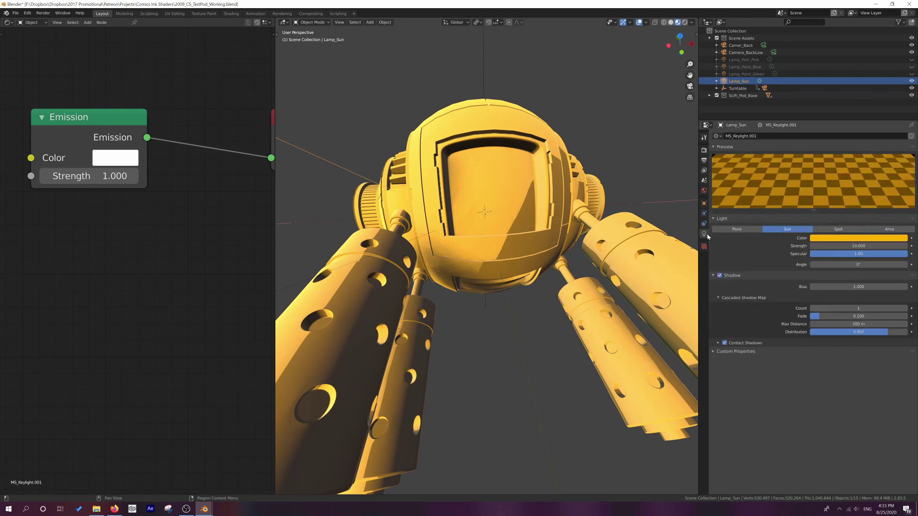
{"action": "left_click", "coordinate": [906, 308]}
{"action": "left_click", "coordinate": [905, 309]}
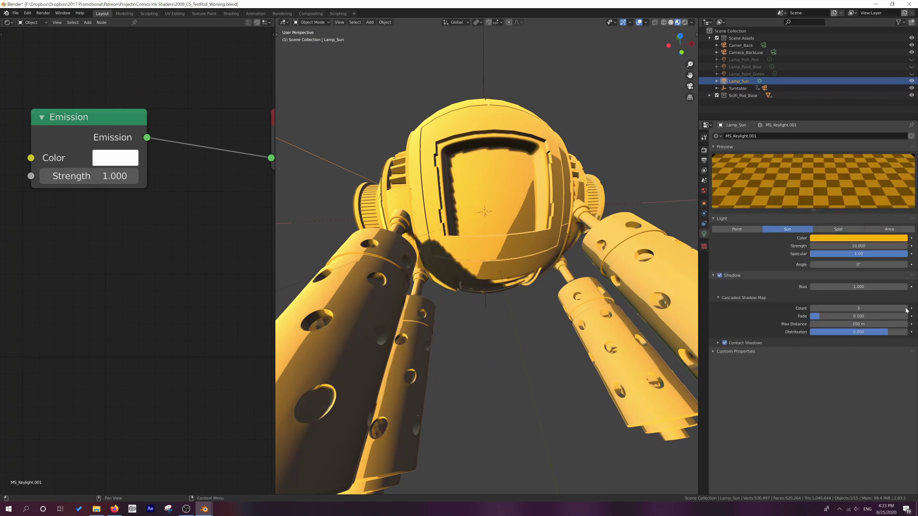
{"action": "left_click", "coordinate": [905, 308]}
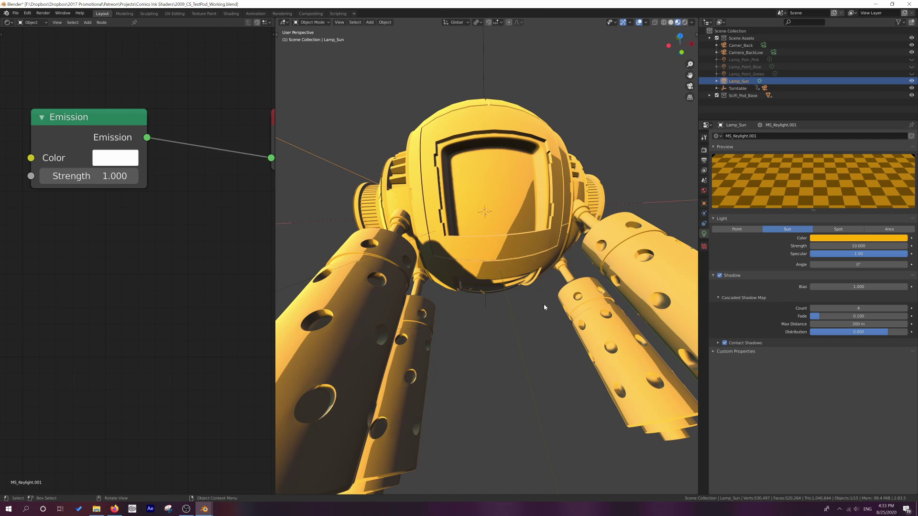
- Switch off Lamp_Sun's Shadow option and reselect the pod plating object
{"action": "middle_click_drag", "start_coordinate": [463, 301], "coordinate": [497, 253]}
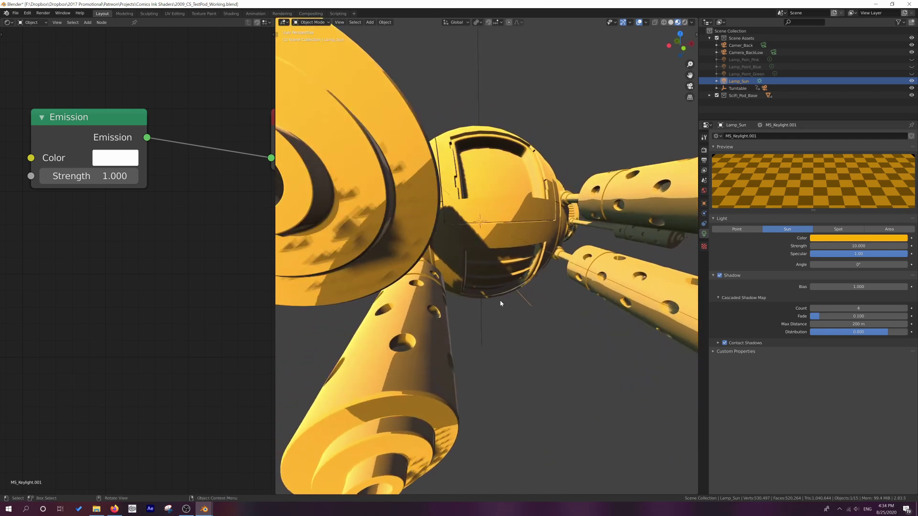
{"action": "scroll", "coordinate": [499, 267], "scroll_direction": "down", "scroll_amount": 3}
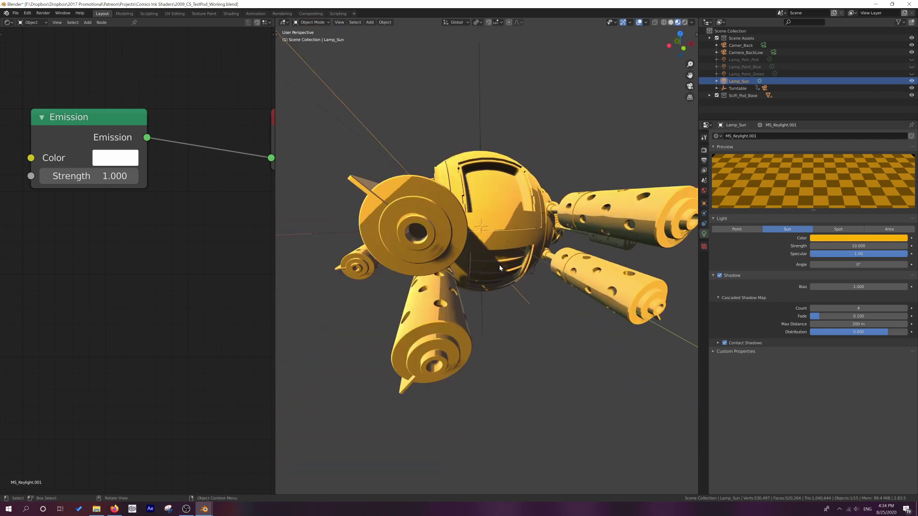
{"action": "middle_click_drag", "start_coordinate": [499, 265], "coordinate": [519, 272]}
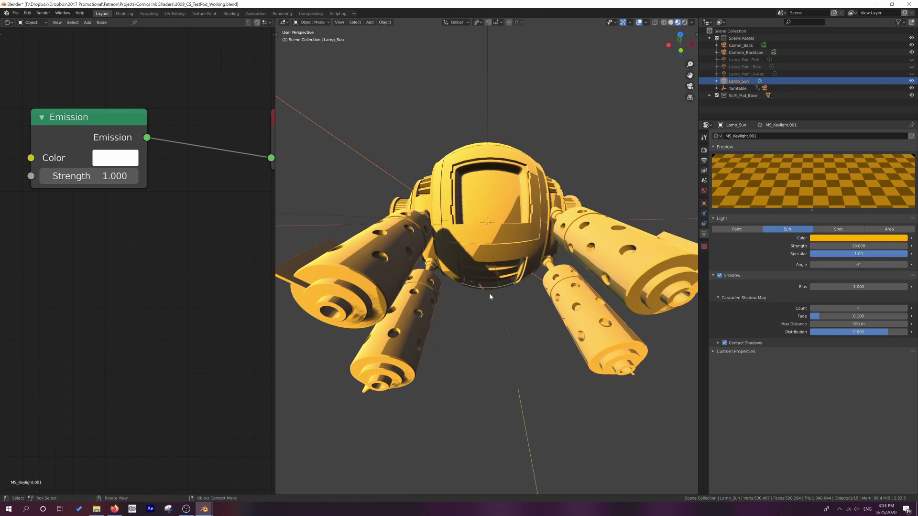
{"action": "mouse_move", "coordinate": [532, 251]}
{"action": "middle_mouse_down"}
{"action": "mouse_move", "coordinate": [509, 249]}
{"action": "mouse_move", "coordinate": [526, 255]}
{"action": "middle_mouse_up"}
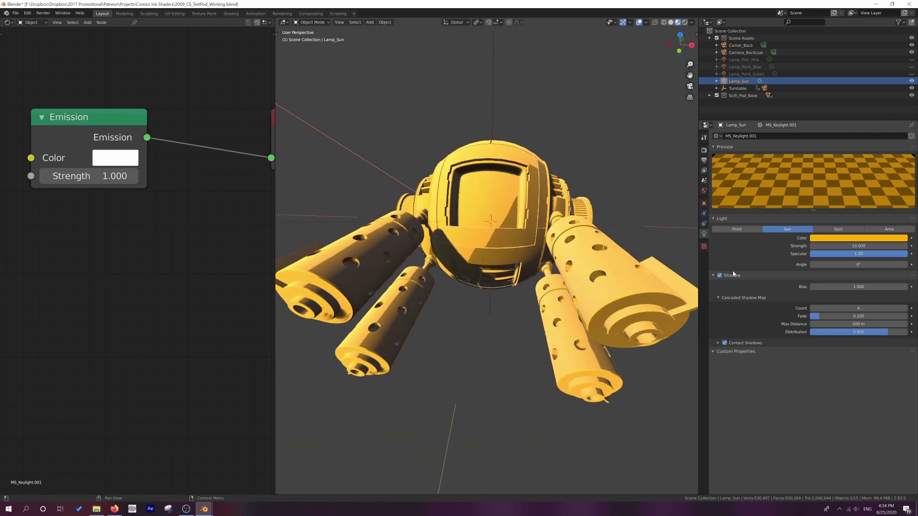
{"action": "left_click", "coordinate": [720, 275]}
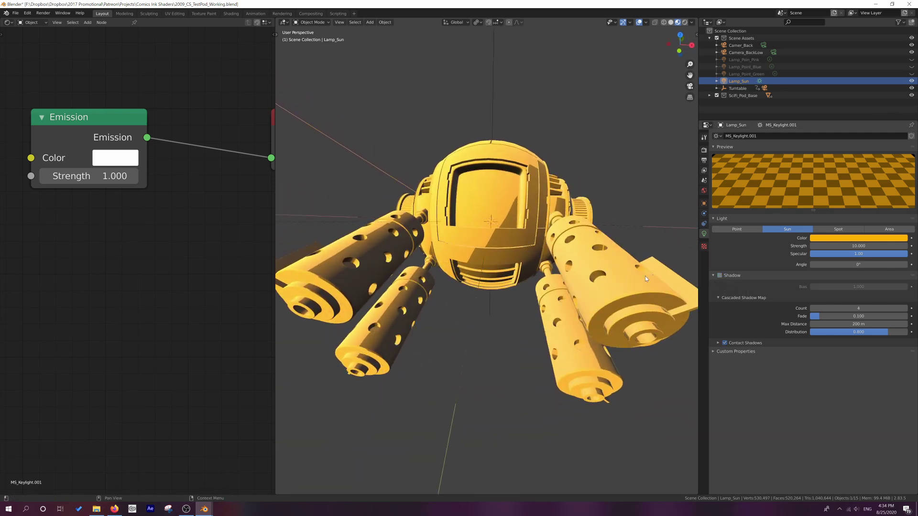
{"action": "middle_click_drag", "start_coordinate": [521, 267], "coordinate": [475, 231]}
{"action": "left_click", "coordinate": [475, 234]}
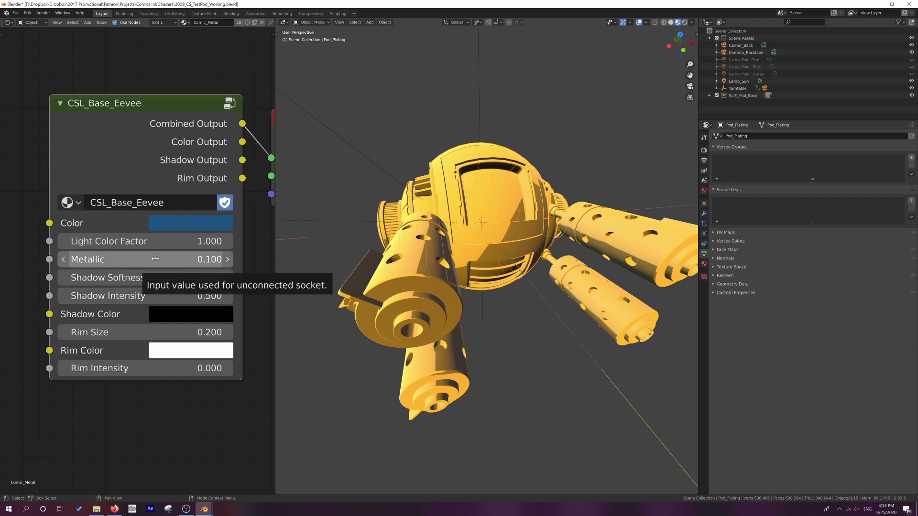
- Raise the Metallic value in nine 0.1 steps for a chrome look
{"action": "left_click", "coordinate": [228, 260]}
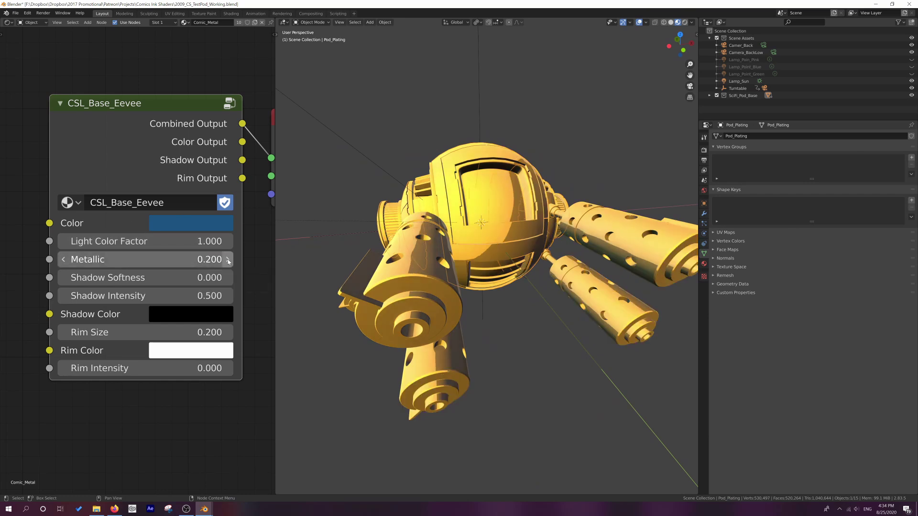
{"action": "left_click", "coordinate": [228, 259]}
{"action": "left_click", "coordinate": [228, 260]}
{"action": "left_click", "coordinate": [227, 260]}
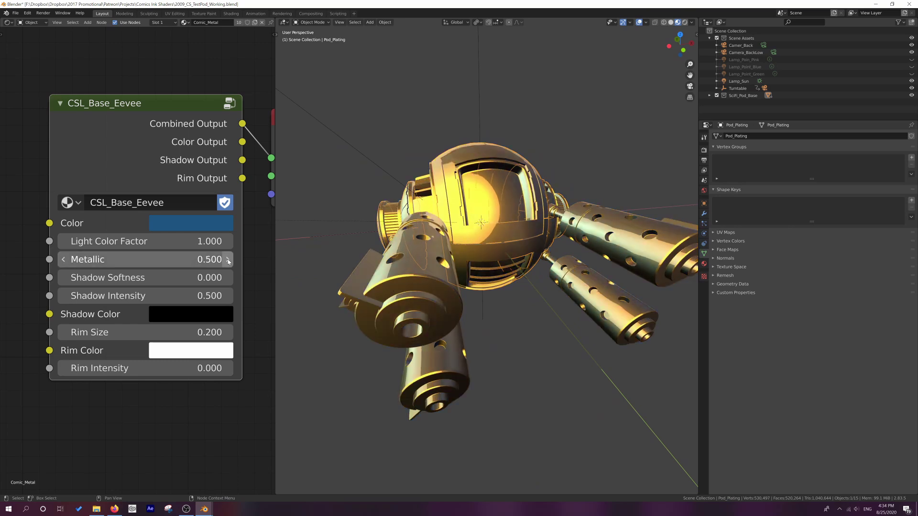
{"action": "left_click", "coordinate": [228, 259]}
{"action": "left_click", "coordinate": [228, 260]}
{"action": "left_click", "coordinate": [228, 260]}
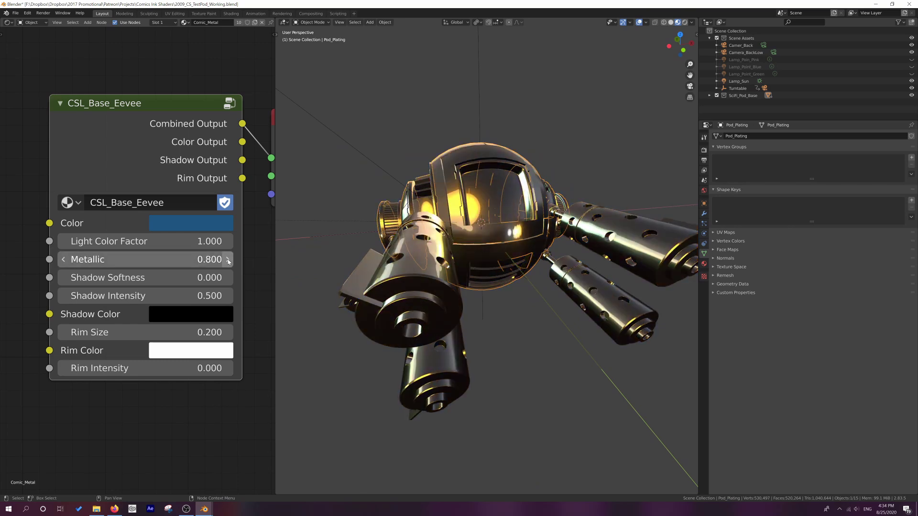
{"action": "left_click", "coordinate": [228, 260]}
{"action": "left_click", "coordinate": [228, 259]}
{"action": "mouse_move", "coordinate": [473, 239]}
{"action": "middle_mouse_down"}
{"action": "mouse_move", "coordinate": [508, 237]}
{"action": "mouse_move", "coordinate": [455, 238]}
{"action": "mouse_move", "coordinate": [483, 250]}
{"action": "mouse_move", "coordinate": [476, 250]}
{"action": "middle_mouse_up"}
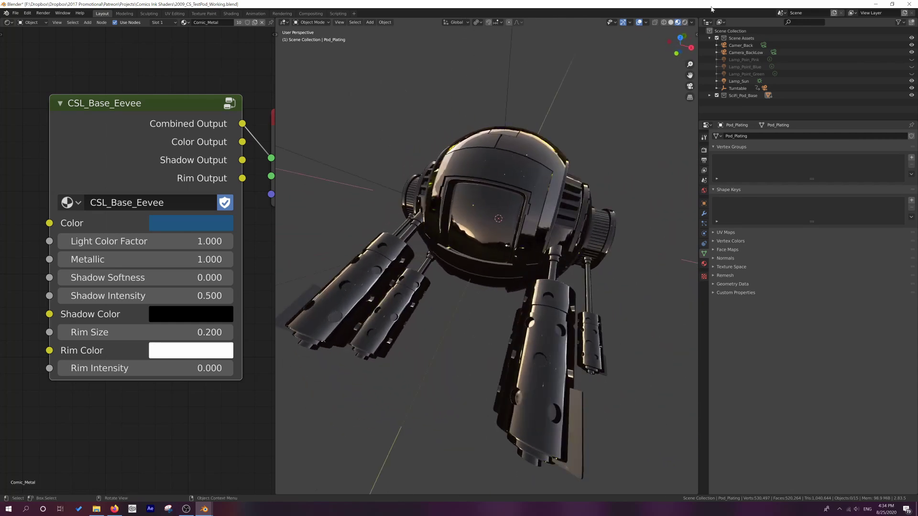
- Light the Material Preview with the sixth, sky HDRI so the pod reflects clouds
{"action": "left_click", "coordinate": [691, 23]}
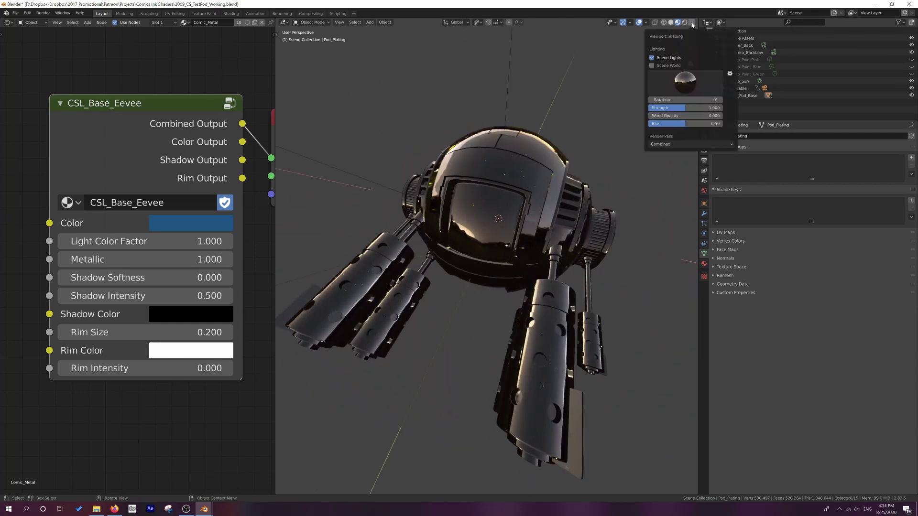
{"action": "left_click", "coordinate": [651, 65]}
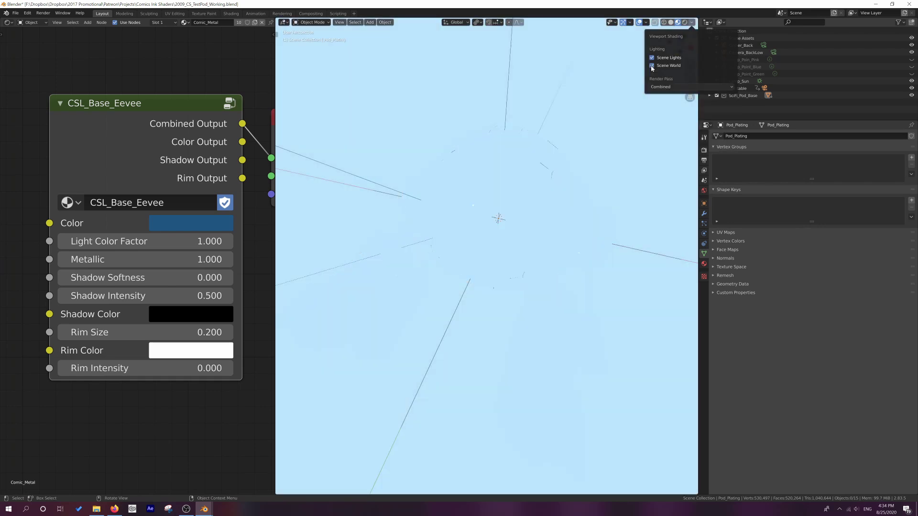
{"action": "left_click", "coordinate": [651, 66]}
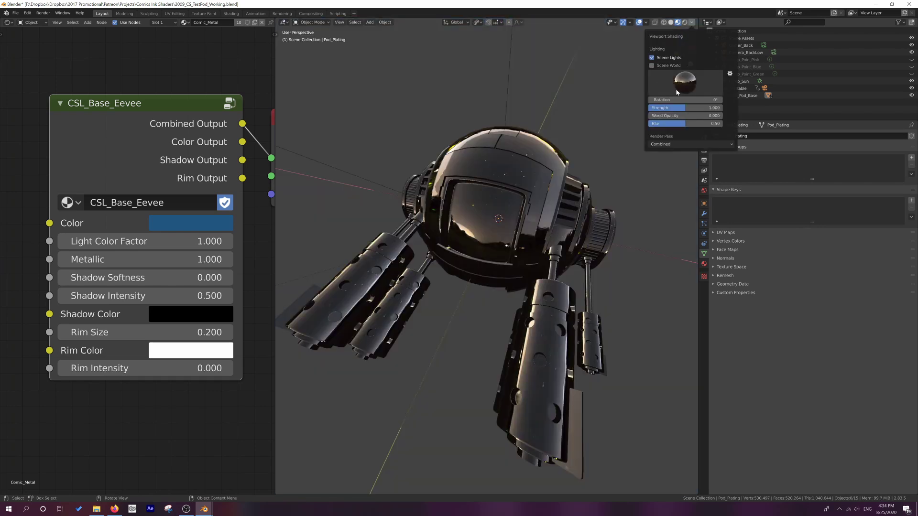
{"action": "left_click", "coordinate": [683, 87]}
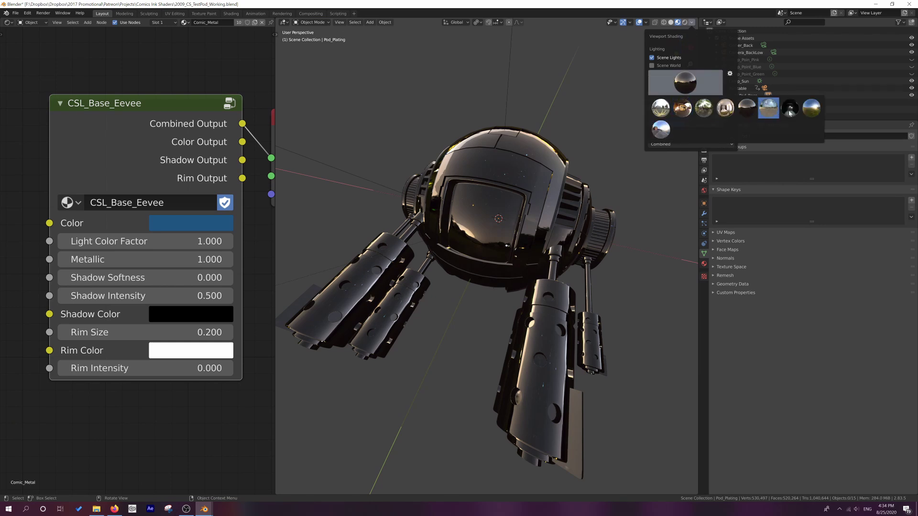
{"action": "left_click", "coordinate": [683, 108]}
{"action": "left_click", "coordinate": [684, 83]}
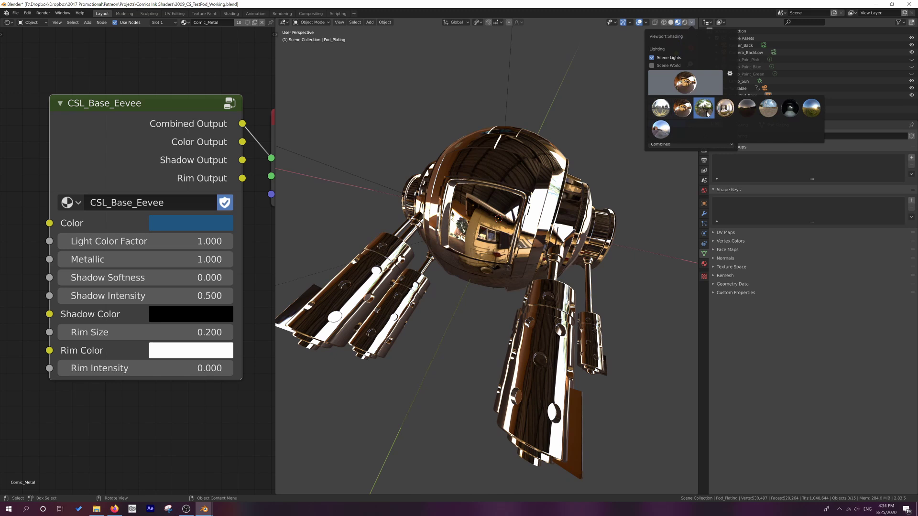
{"action": "left_click", "coordinate": [763, 114]}
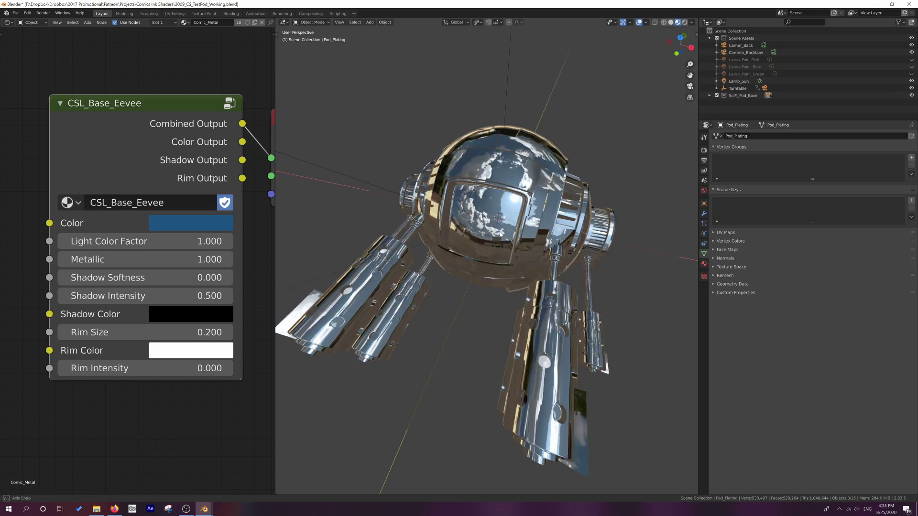
- Step Metallic down from chrome to 0.000 for a matte look
{"action": "middle_click_drag", "start_coordinate": [500, 234], "coordinate": [540, 210]}
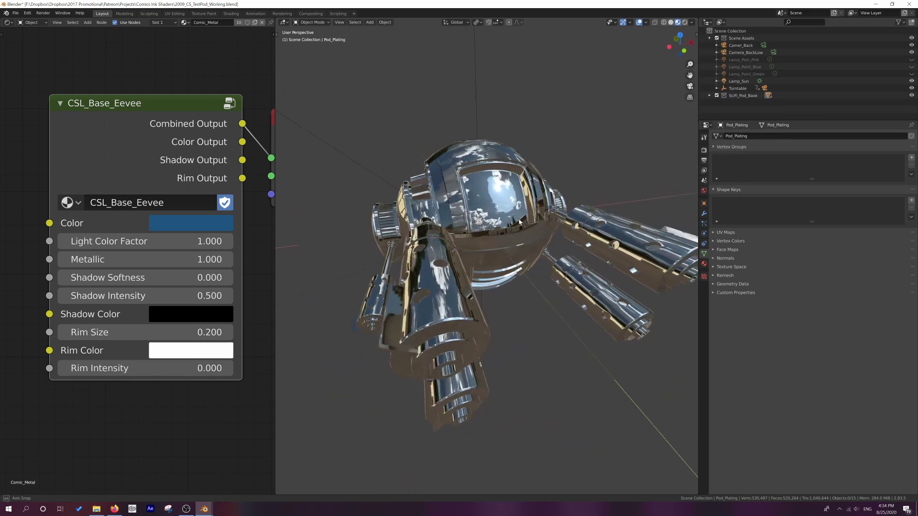
{"action": "left_click", "coordinate": [63, 260]}
{"action": "left_click", "coordinate": [63, 259]}
{"action": "left_click", "coordinate": [63, 260]}
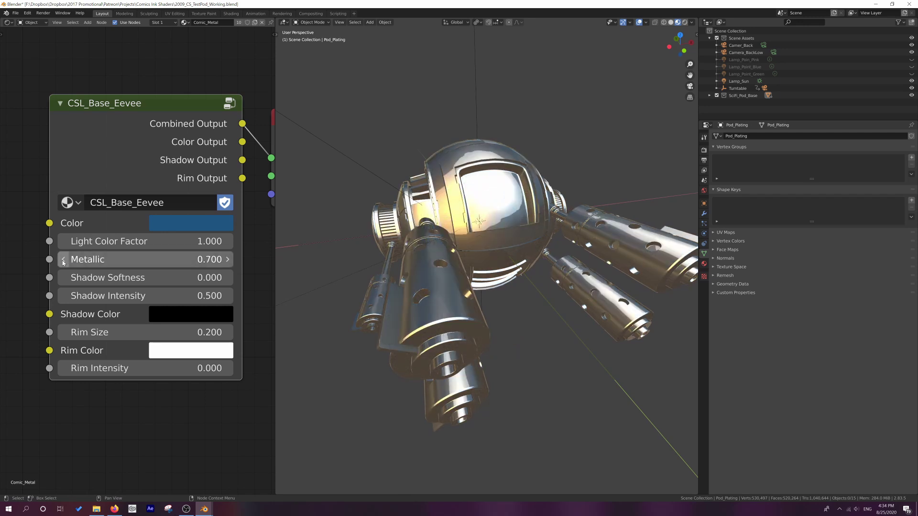
{"action": "left_click", "coordinate": [63, 260]}
{"action": "left_click", "coordinate": [63, 260]}
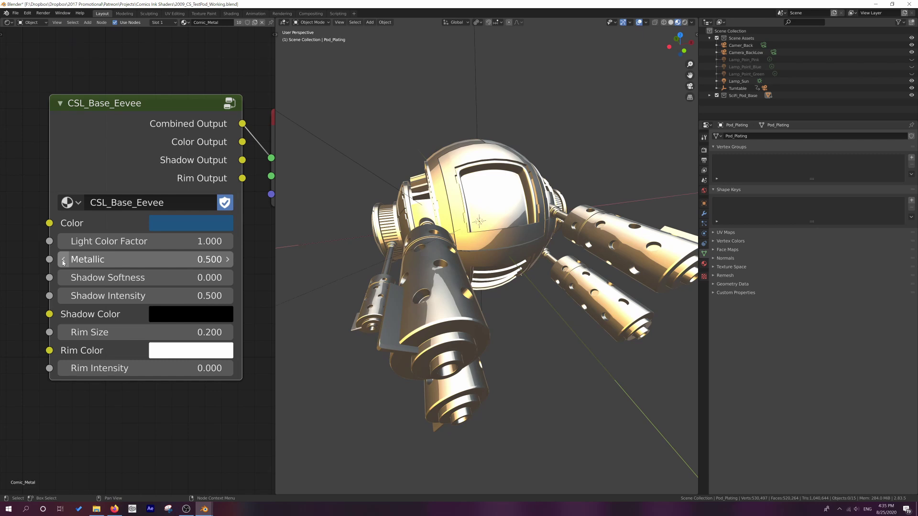
{"action": "left_click", "coordinate": [63, 260]}
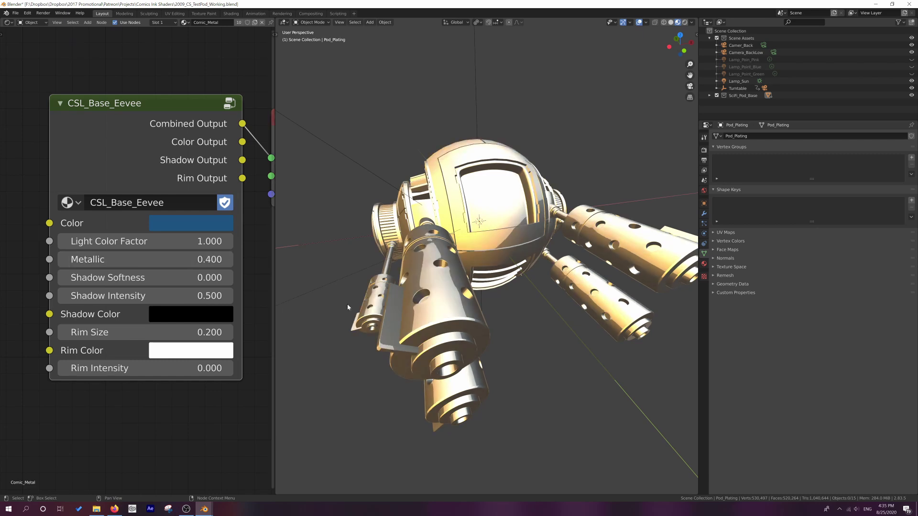
{"action": "middle_click_drag", "start_coordinate": [473, 287], "coordinate": [480, 265]}
{"action": "left_click", "coordinate": [62, 260]}
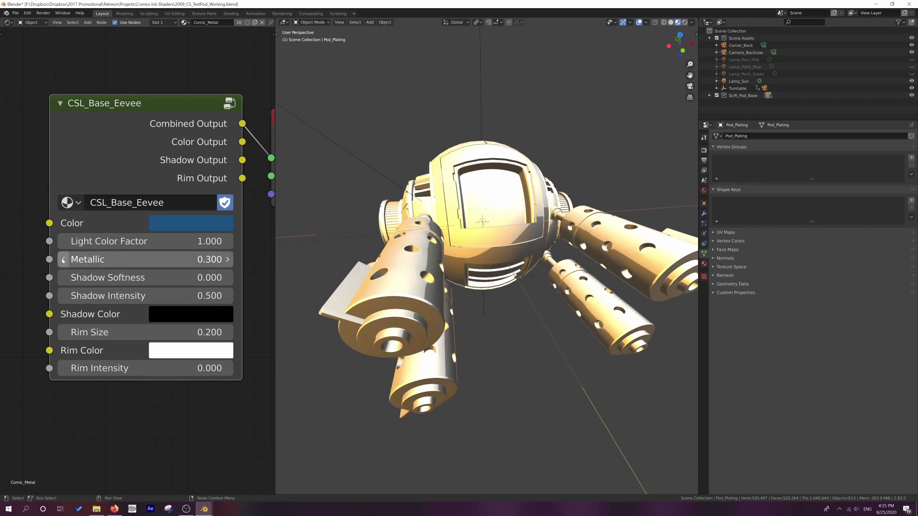
{"action": "left_click", "coordinate": [62, 260]}
{"action": "left_click", "coordinate": [62, 260]}
{"action": "left_click", "coordinate": [62, 260]}
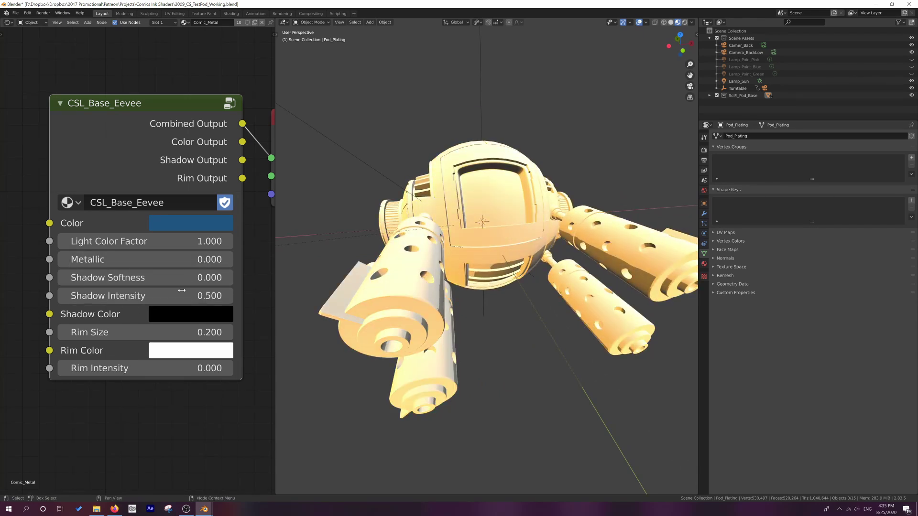
{"action": "middle_click_drag", "start_coordinate": [458, 292], "coordinate": [311, 266]}
- Bring Metallic back up and settle it at 0.200
{"action": "left_click", "coordinate": [228, 259]}
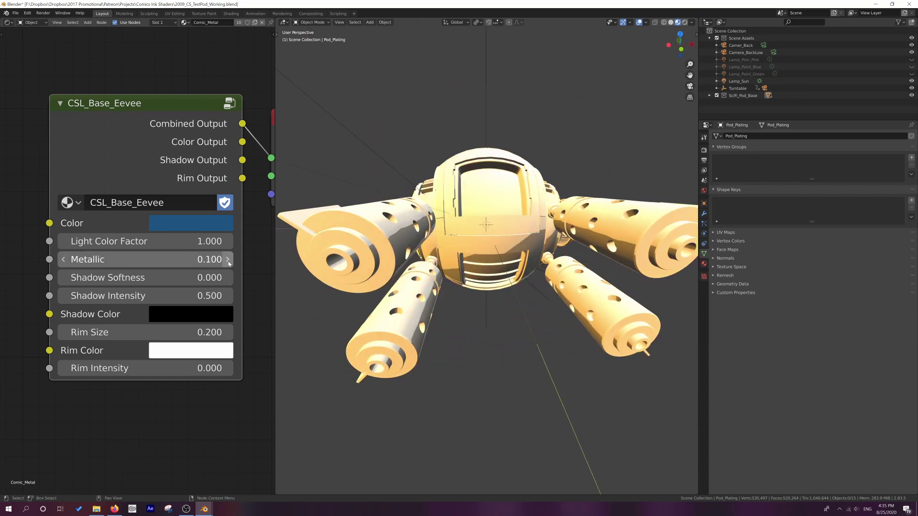
{"action": "left_click", "coordinate": [228, 259]}
{"action": "left_click", "coordinate": [228, 260]}
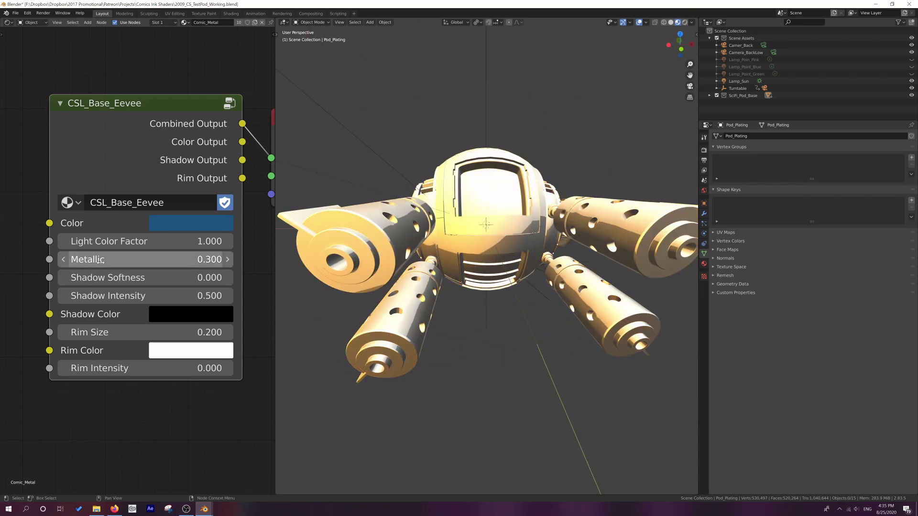
{"action": "left_click", "coordinate": [64, 259]}
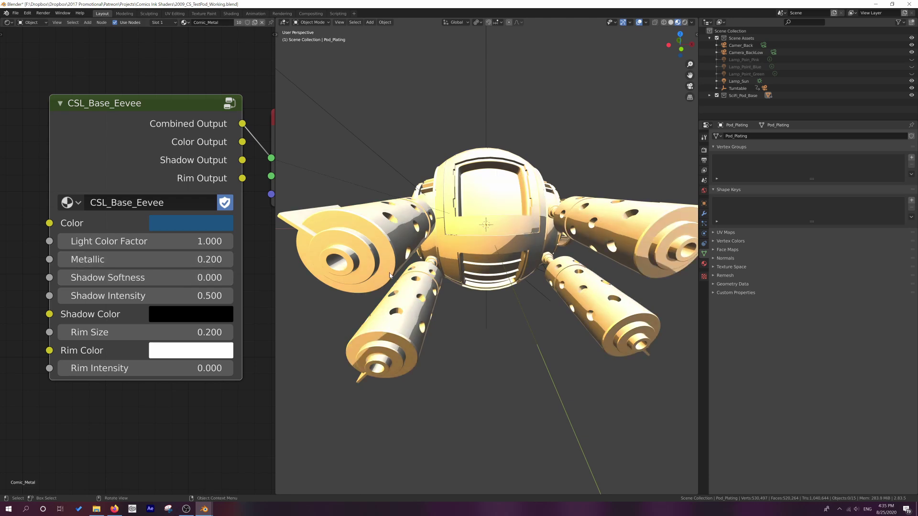
{"action": "middle_click_drag", "start_coordinate": [344, 275], "coordinate": [402, 277]}
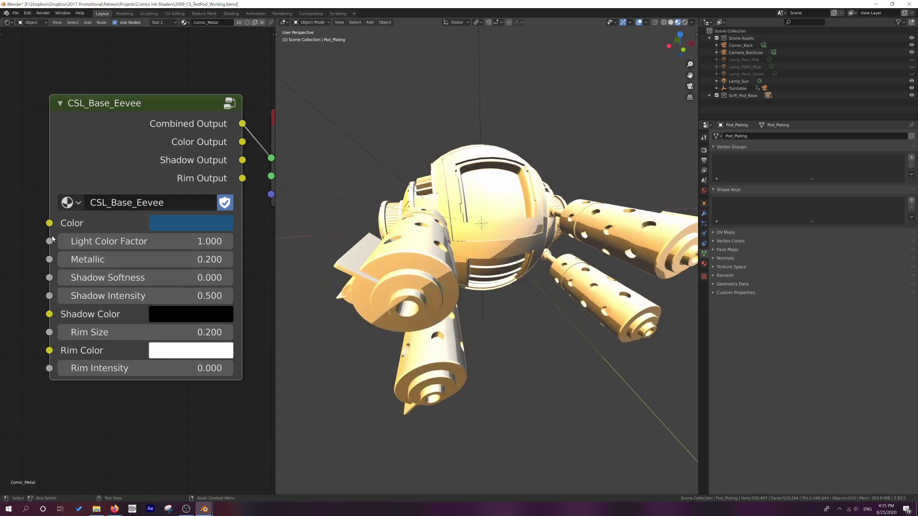
- Drop Light Color Factor to 0.000 and raise Shadow Softness to 1.000
{"action": "left_click_drag", "start_coordinate": [62, 243], "coordinate": [14, 243]}
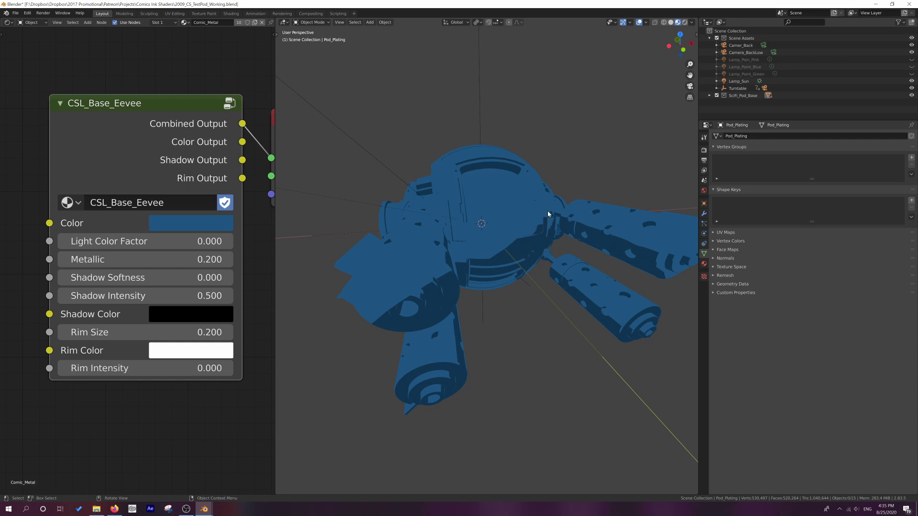
{"action": "mouse_move", "coordinate": [534, 253]}
{"action": "middle_mouse_down"}
{"action": "mouse_move", "coordinate": [540, 259]}
{"action": "mouse_move", "coordinate": [495, 261]}
{"action": "mouse_move", "coordinate": [542, 263]}
{"action": "mouse_move", "coordinate": [546, 254]}
{"action": "mouse_move", "coordinate": [544, 262]}
{"action": "mouse_move", "coordinate": [524, 253]}
{"action": "middle_mouse_up"}
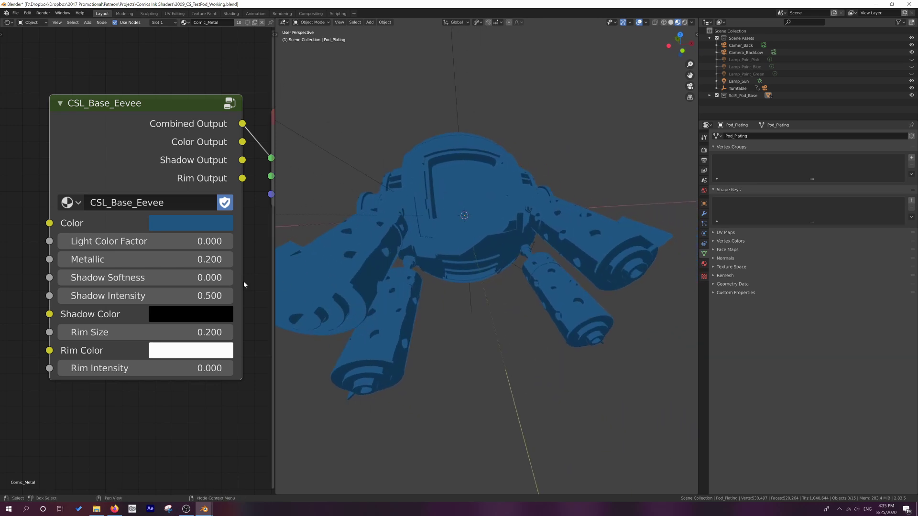
{"action": "left_click", "coordinate": [228, 278]}
{"action": "left_click", "coordinate": [228, 277]}
{"action": "left_click", "coordinate": [228, 278]}
{"action": "left_click", "coordinate": [228, 278]}
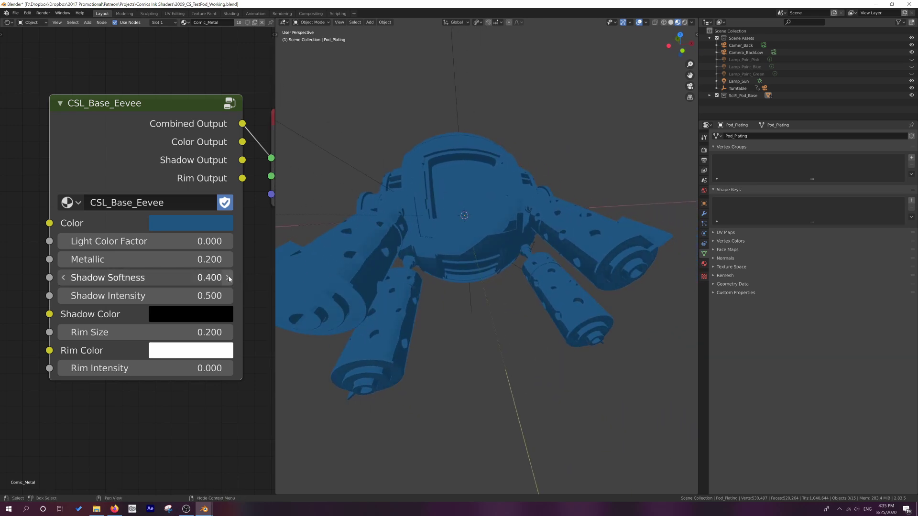
{"action": "left_click", "coordinate": [228, 277]}
{"action": "left_click", "coordinate": [227, 277]}
{"action": "left_click", "coordinate": [228, 277]}
{"action": "left_click", "coordinate": [228, 278]}
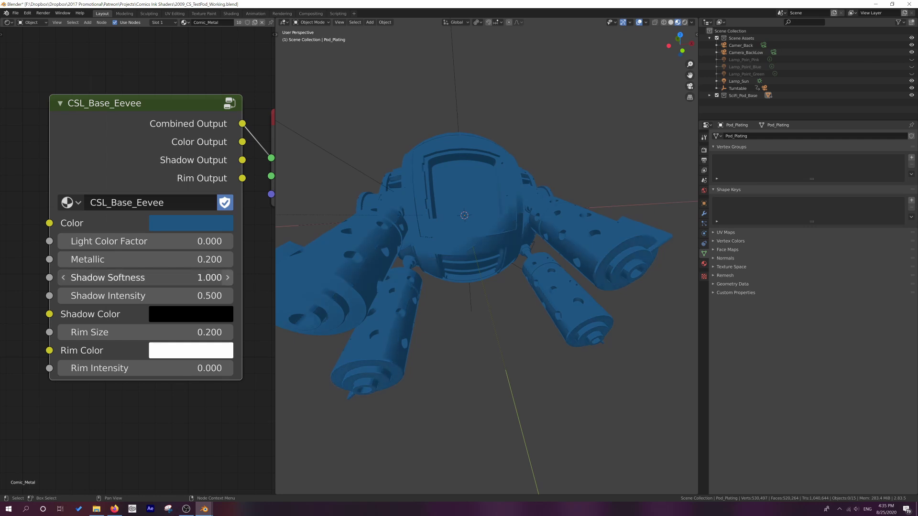
- Raise Light Color Factor to 0.200
{"action": "middle_click_drag", "start_coordinate": [439, 268], "coordinate": [431, 243]}
{"action": "left_click", "coordinate": [228, 241]}
{"action": "left_click", "coordinate": [228, 242]}
- Test hard shadows at Shadow Softness 0.000, then return it to 1.000
{"action": "scroll", "coordinate": [431, 243], "scroll_direction": "up", "scroll_amount": 2}
{"action": "left_click_drag", "start_coordinate": [191, 277], "coordinate": [119, 277]}
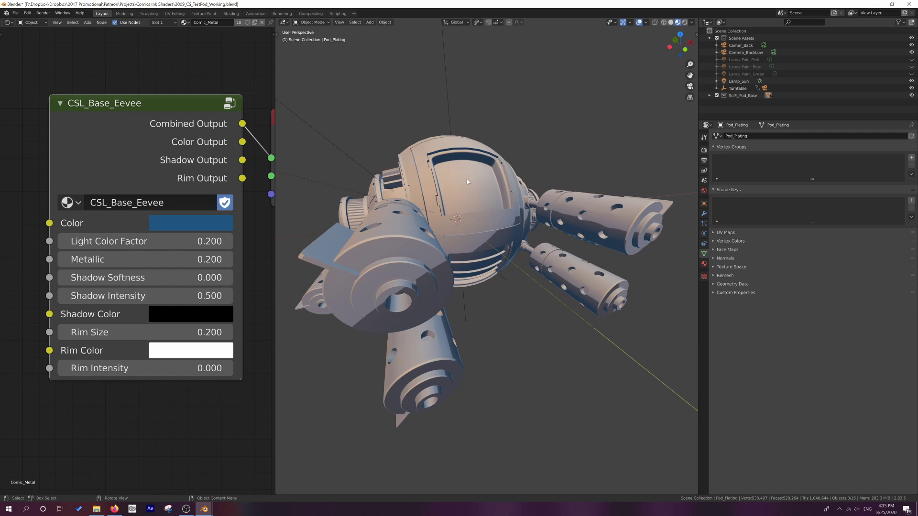
{"action": "left_click_drag", "start_coordinate": [138, 277], "coordinate": [177, 278]}
{"action": "left_click", "coordinate": [227, 278]}
{"action": "left_click", "coordinate": [228, 278]}
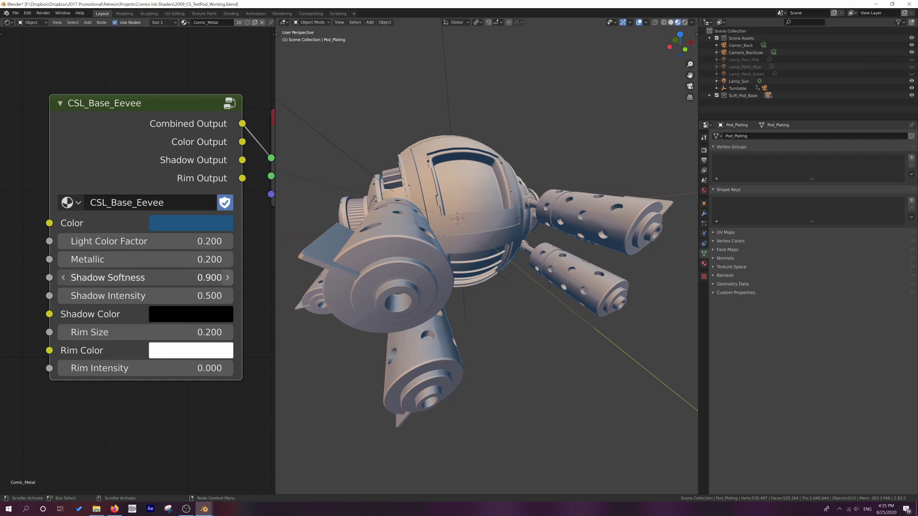
{"action": "left_click", "coordinate": [228, 277]}
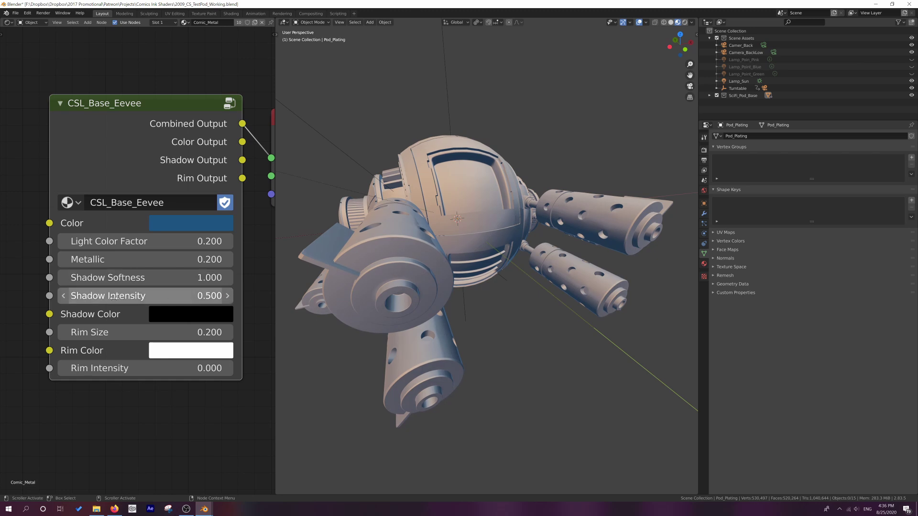
- Zero Light Color Factor and step Shadow Intensity from 0.000 up toward 0.900
{"action": "left_click_drag", "start_coordinate": [129, 296], "coordinate": [81, 296]}
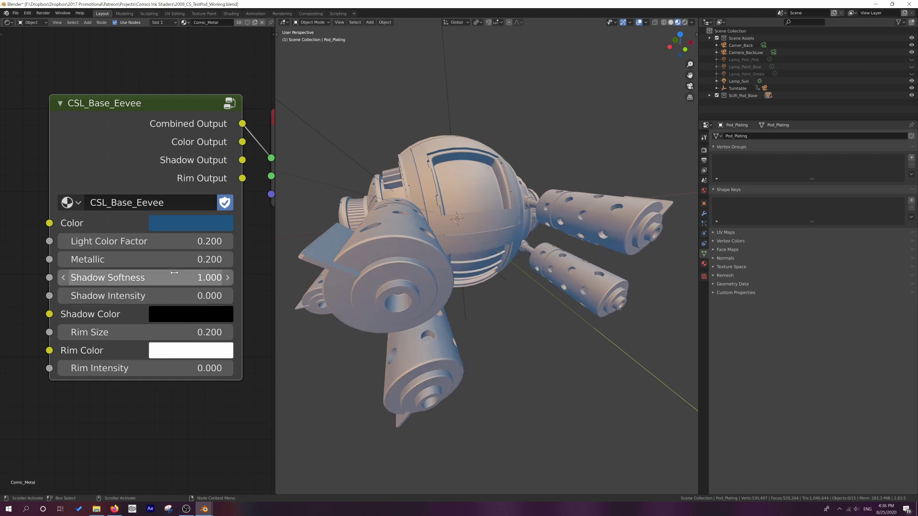
{"action": "left_click_drag", "start_coordinate": [176, 241], "coordinate": [143, 241]}
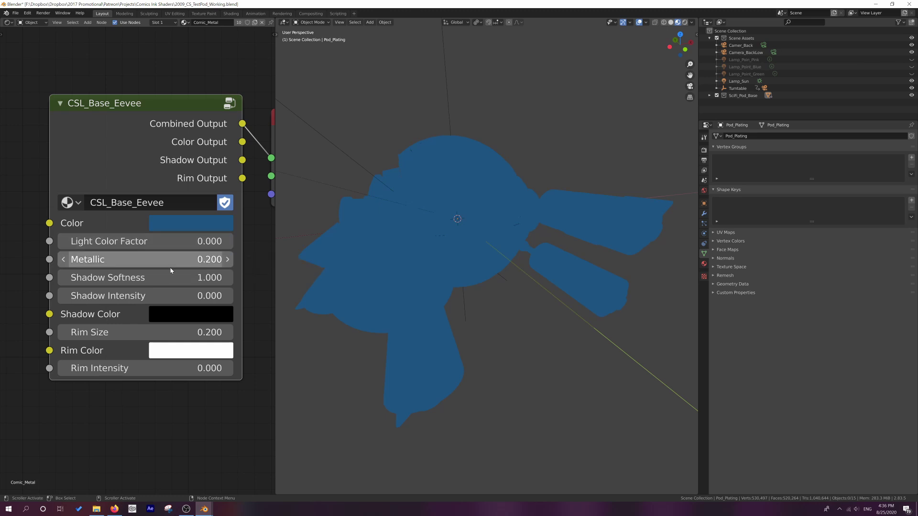
{"action": "left_click", "coordinate": [227, 296]}
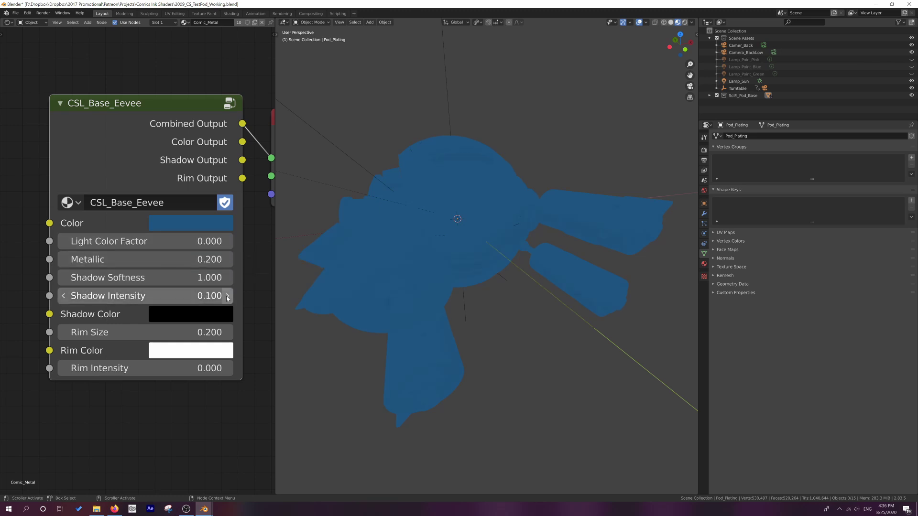
{"action": "left_click", "coordinate": [227, 296]}
{"action": "left_click", "coordinate": [227, 296]}
{"action": "left_click", "coordinate": [228, 296]}
{"action": "left_click", "coordinate": [227, 296]}
{"action": "left_click", "coordinate": [228, 296]}
{"action": "left_click", "coordinate": [227, 296]}
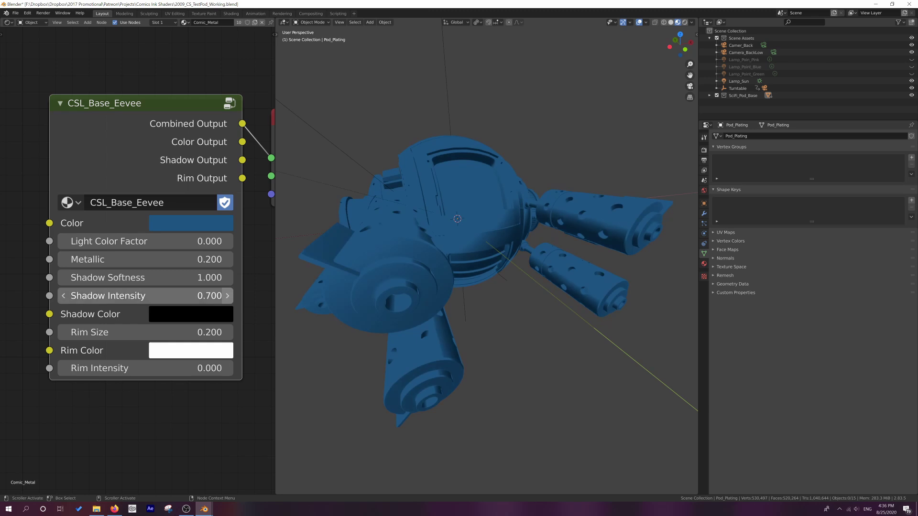
{"action": "left_click", "coordinate": [227, 297]}
{"action": "left_click", "coordinate": [228, 296]}
{"action": "left_click", "coordinate": [227, 296]}
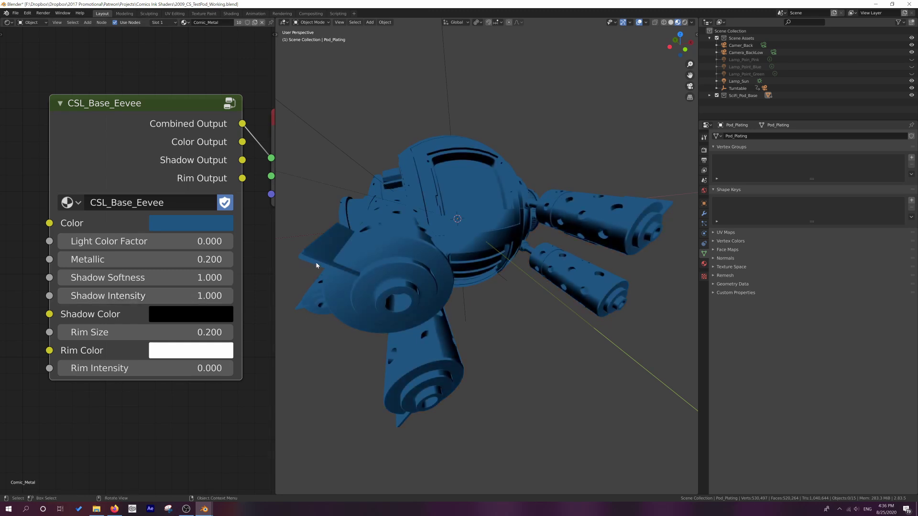
- Preview hard shadows, undo back to Softness 1.000, and set Shadow Intensity to 0.600
{"action": "key", "text": "BackSpace"}
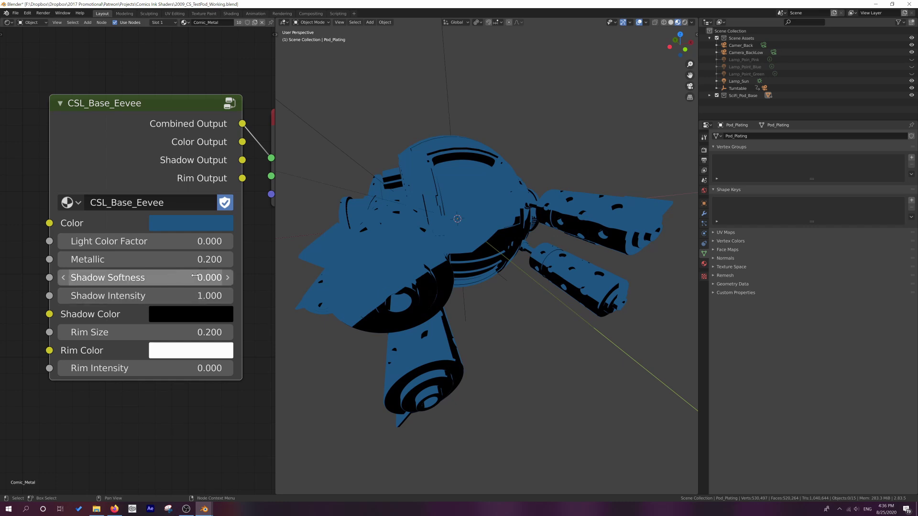
{"action": "key", "text": "ctrl+z"}
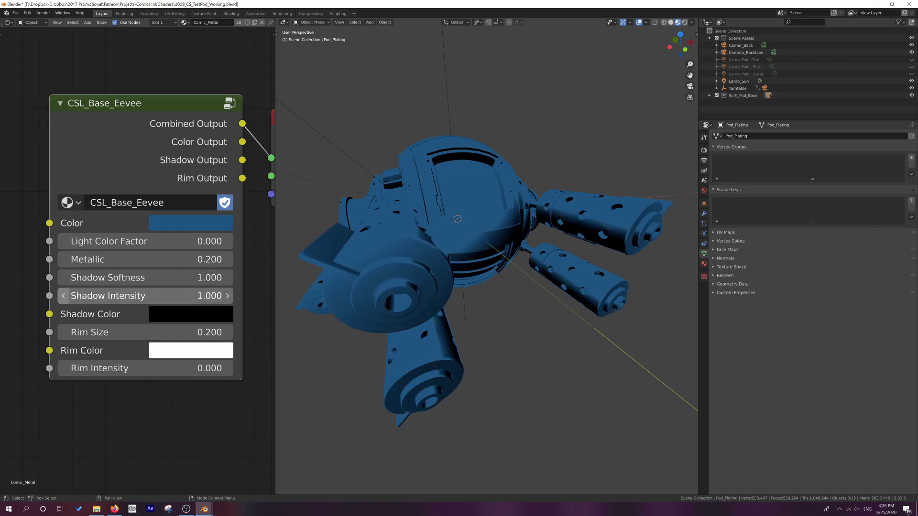
{"action": "left_click_drag", "start_coordinate": [144, 295], "coordinate": [105, 295]}
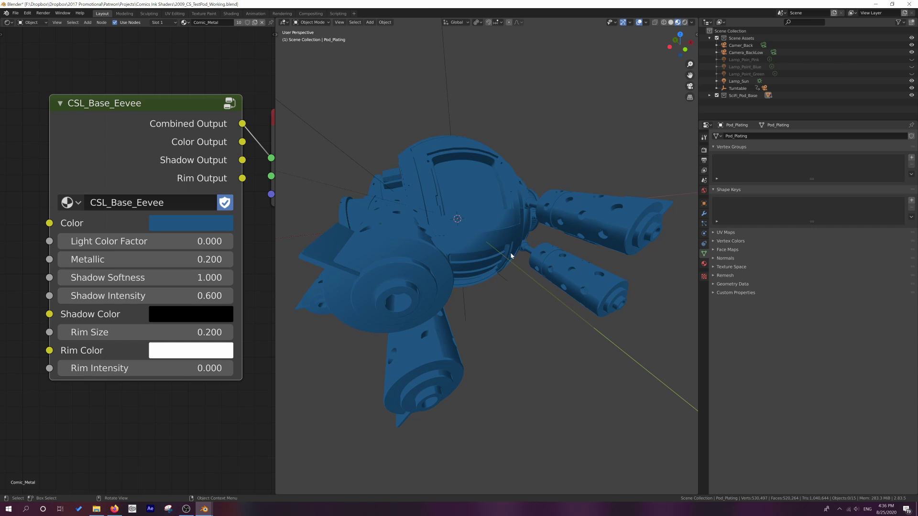
- Make the Shadow Color dark red
{"action": "left_click", "coordinate": [185, 316]}
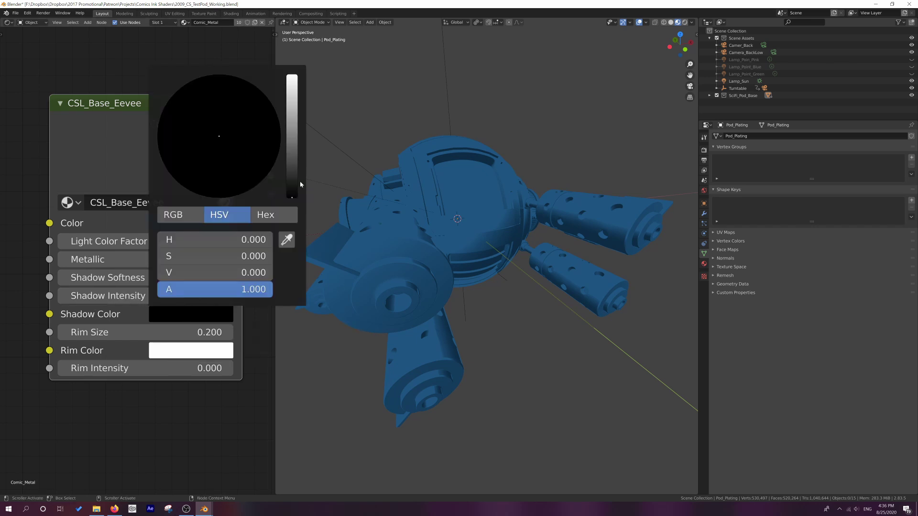
{"action": "left_click_drag", "start_coordinate": [301, 184], "coordinate": [295, 166]}
{"action": "left_click", "coordinate": [237, 195]}
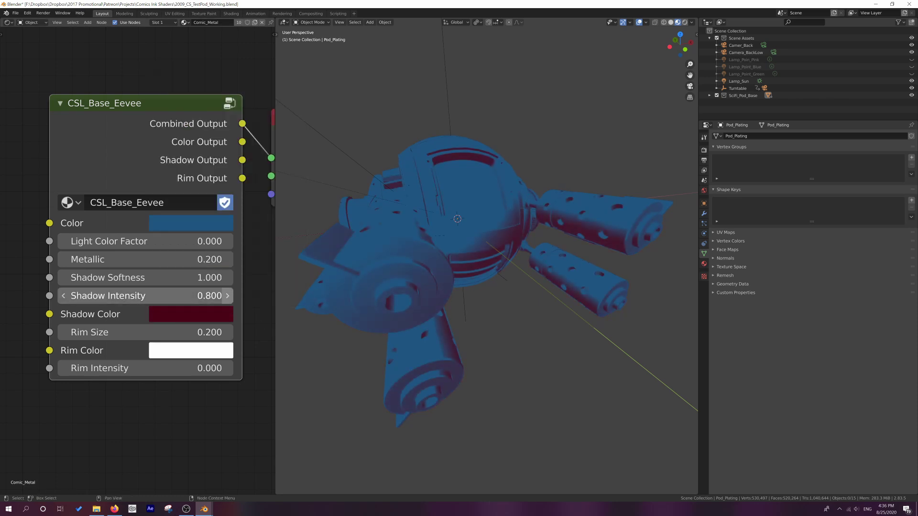
- Set Shadow Intensity 0.600, Shadow Softness 1.000 and Rim Size 0.000
{"action": "left_click_drag", "start_coordinate": [143, 296], "coordinate": [95, 277]}
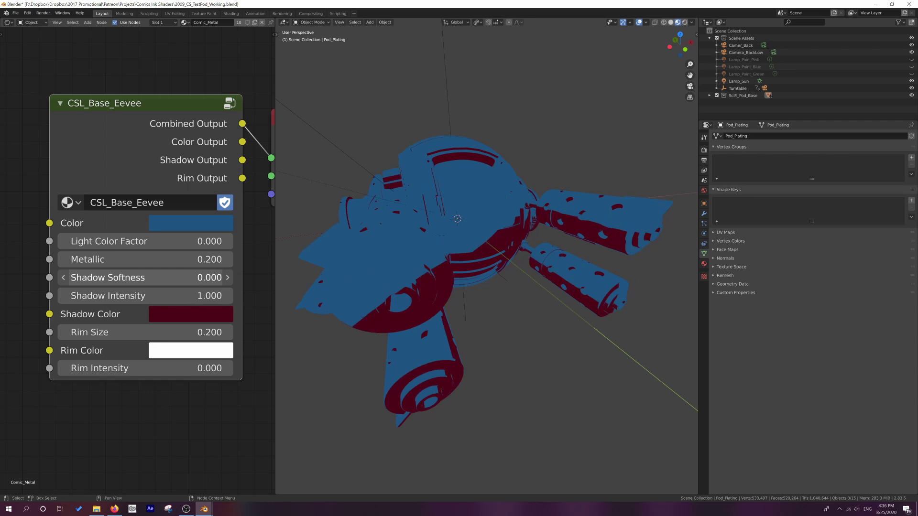
{"action": "left_click", "coordinate": [228, 277]}
{"action": "left_click", "coordinate": [228, 277]}
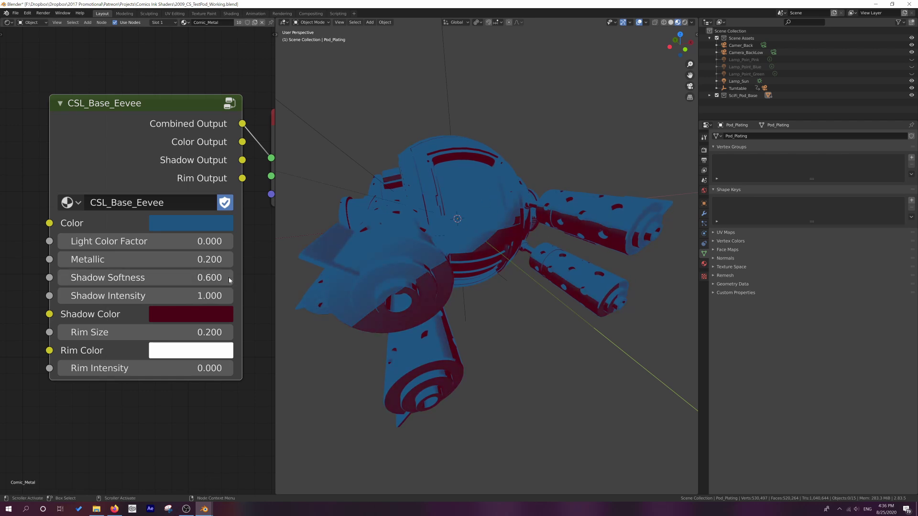
{"action": "left_click", "coordinate": [64, 296]}
{"action": "left_click", "coordinate": [64, 296]}
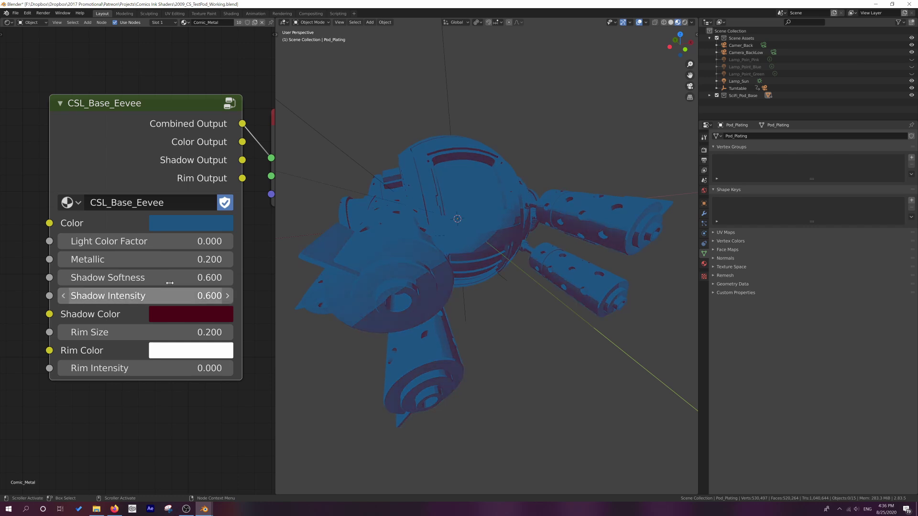
{"action": "left_click", "coordinate": [212, 278]}
{"action": "type", "text": "1"}
{"action": "key", "text": "Return"}
{"action": "middle_click_drag", "start_coordinate": [503, 227], "coordinate": [501, 229]}
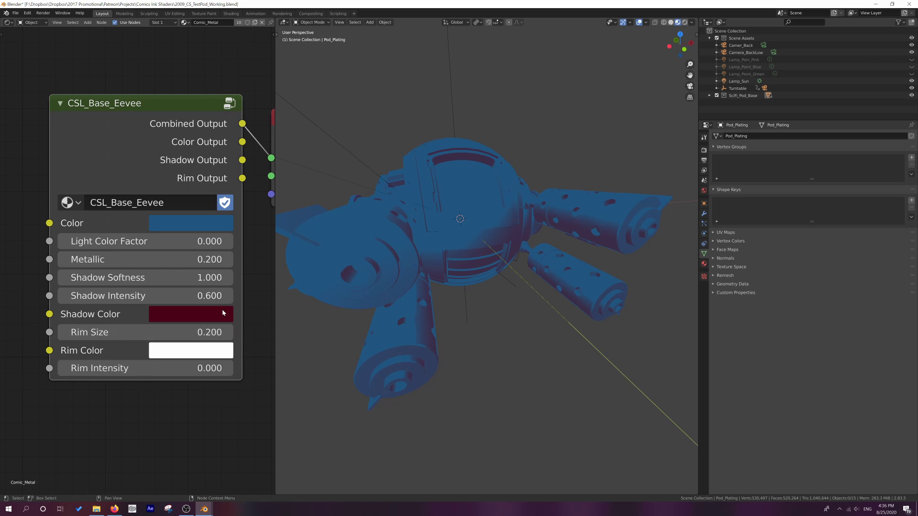
{"action": "key", "text": "BackSpace"}
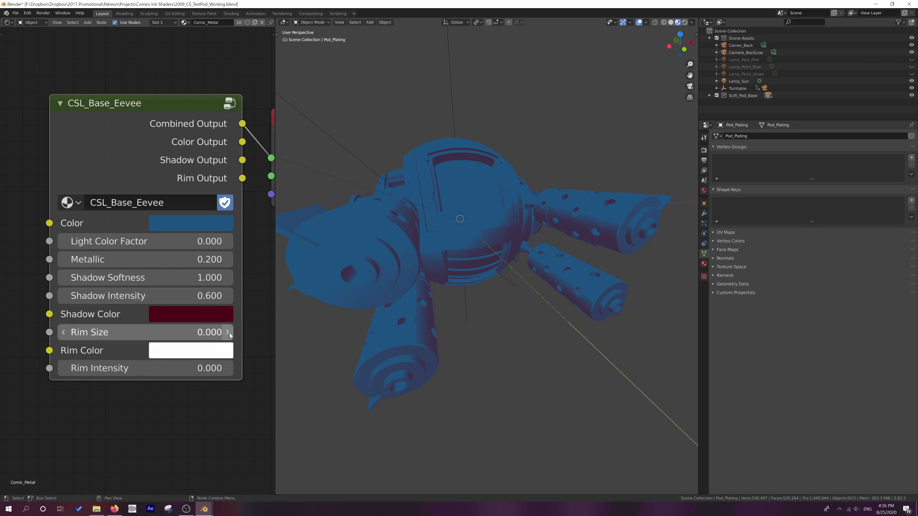
- Try different Rim Size values, raising it up to 0.500
{"action": "left_click", "coordinate": [63, 332]}
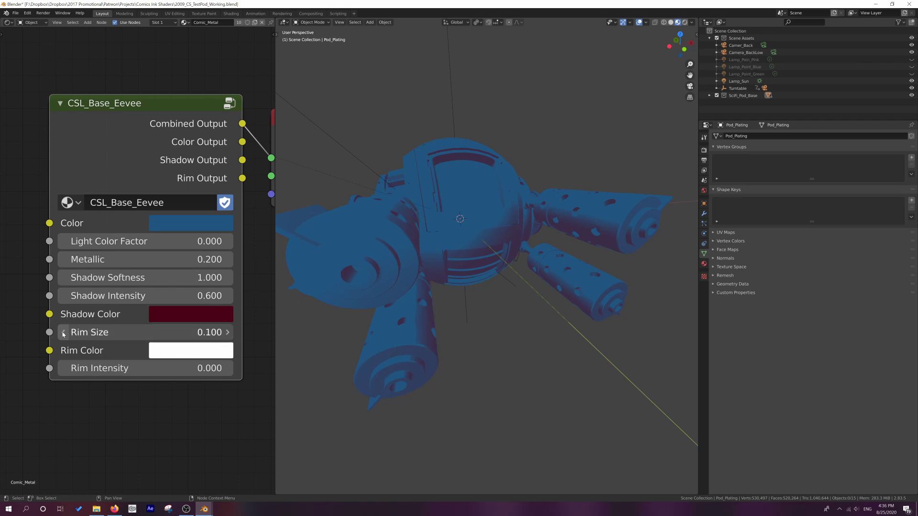
{"action": "left_click", "coordinate": [63, 332]}
{"action": "middle_click_drag", "start_coordinate": [502, 266], "coordinate": [466, 262]}
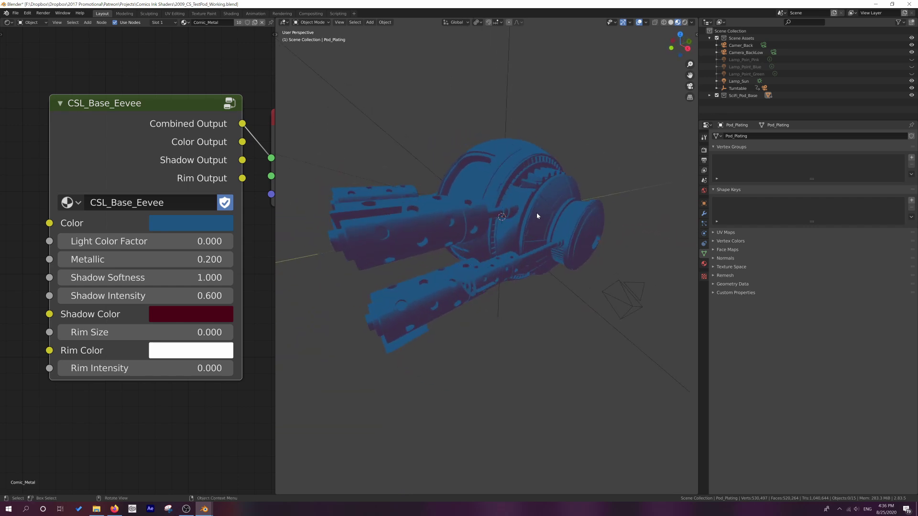
{"action": "left_click", "coordinate": [228, 332]}
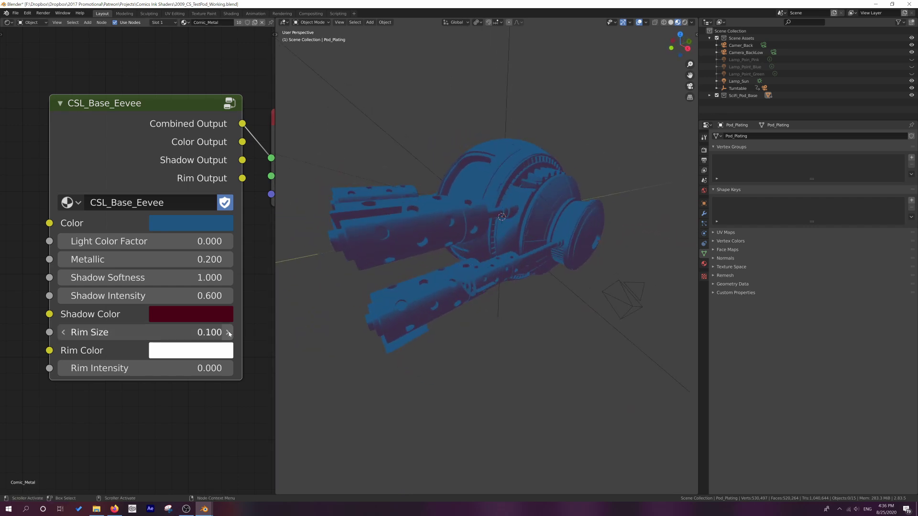
{"action": "left_click", "coordinate": [228, 332]}
{"action": "left_click", "coordinate": [228, 332]}
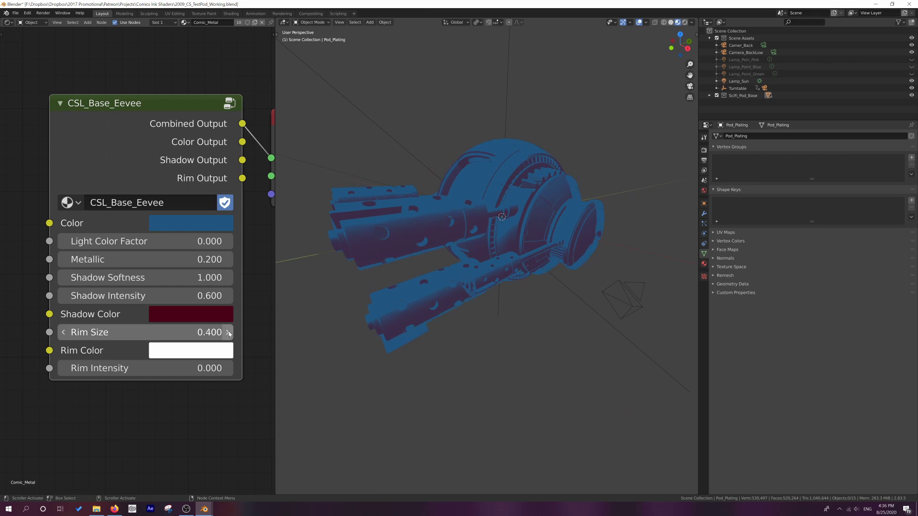
{"action": "left_click", "coordinate": [228, 332]}
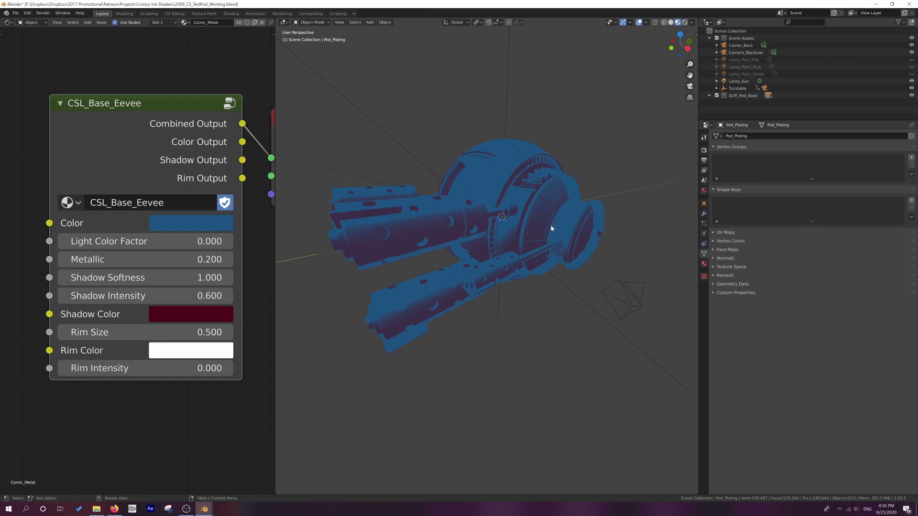
- Turn Rim Intensity up to 1.000 and settle Rim Size at 0.400
{"action": "mouse_move", "coordinate": [115, 372]}
{"action": "left_mouse_down"}
{"action": "mouse_move", "coordinate": [163, 372]}
{"action": "mouse_move", "coordinate": [116, 372]}
{"action": "left_mouse_up"}
{"action": "middle_click_drag", "start_coordinate": [382, 268], "coordinate": [421, 263]}
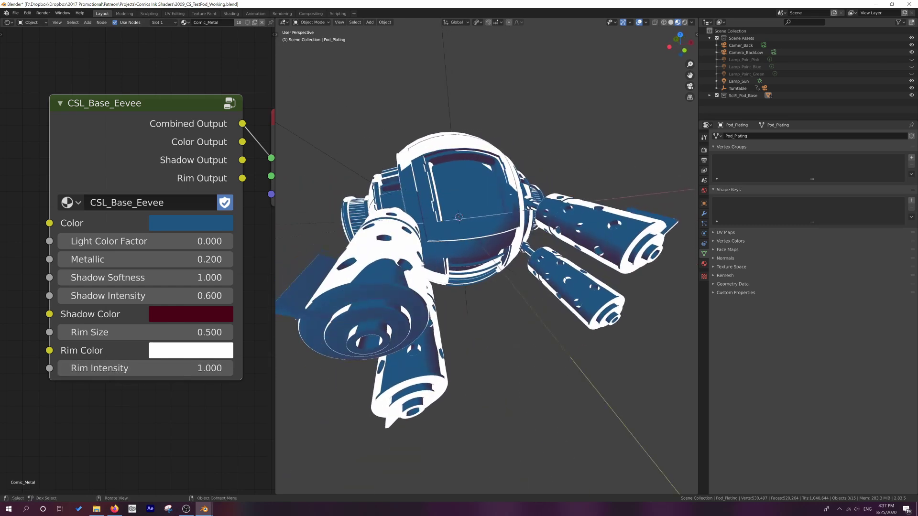
{"action": "left_click", "coordinate": [64, 332]}
{"action": "left_click", "coordinate": [64, 332]}
{"action": "left_click", "coordinate": [64, 332]}
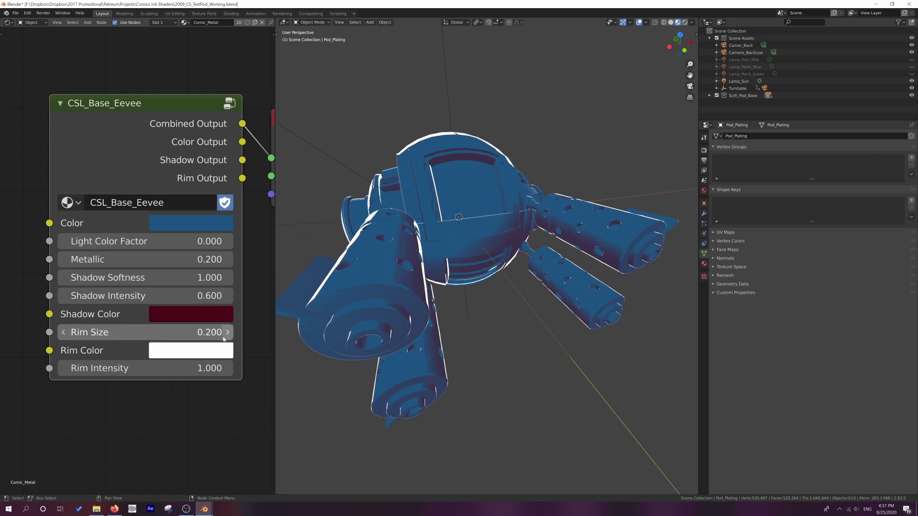
{"action": "left_click", "coordinate": [229, 332]}
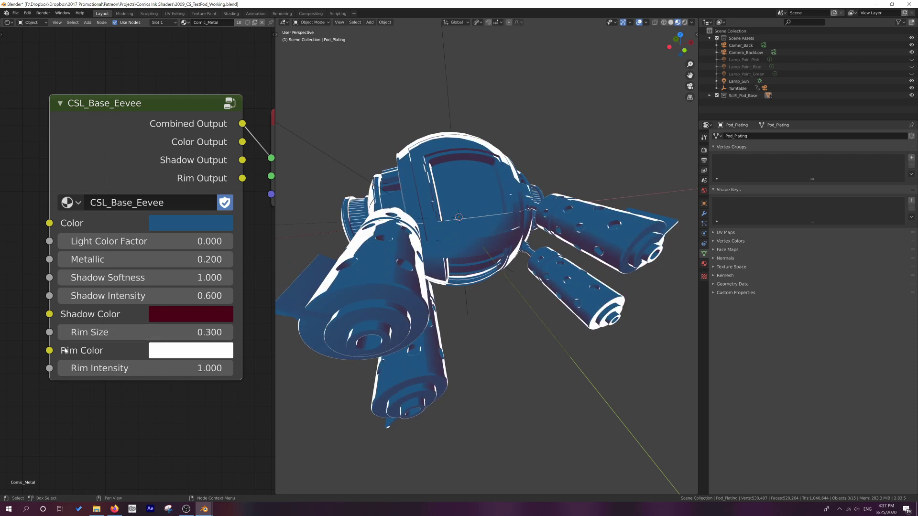
{"action": "left_click", "coordinate": [64, 332]}
{"action": "middle_click_drag", "start_coordinate": [444, 268], "coordinate": [476, 295]}
{"action": "left_click", "coordinate": [228, 332]}
{"action": "left_click", "coordinate": [227, 332]}
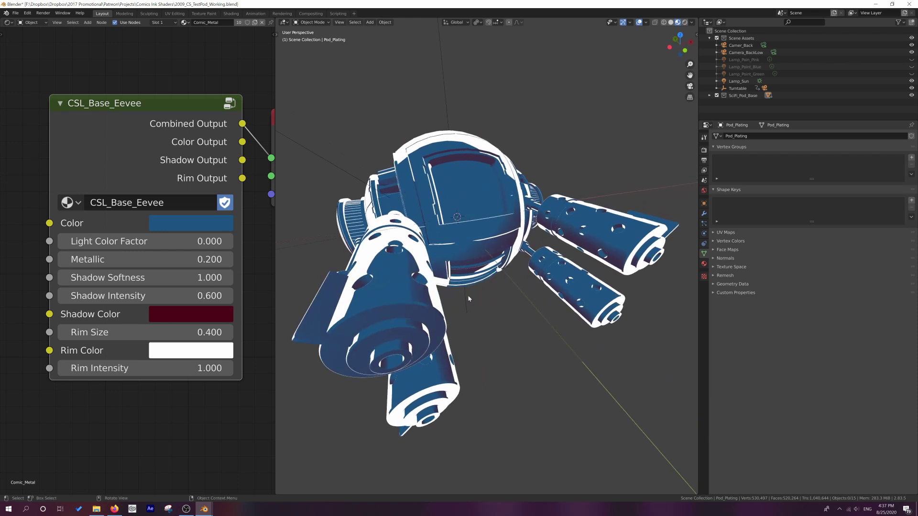
- Fade Rim Intensity down to 0.200
{"action": "left_click", "coordinate": [65, 368]}
{"action": "left_click", "coordinate": [65, 369]}
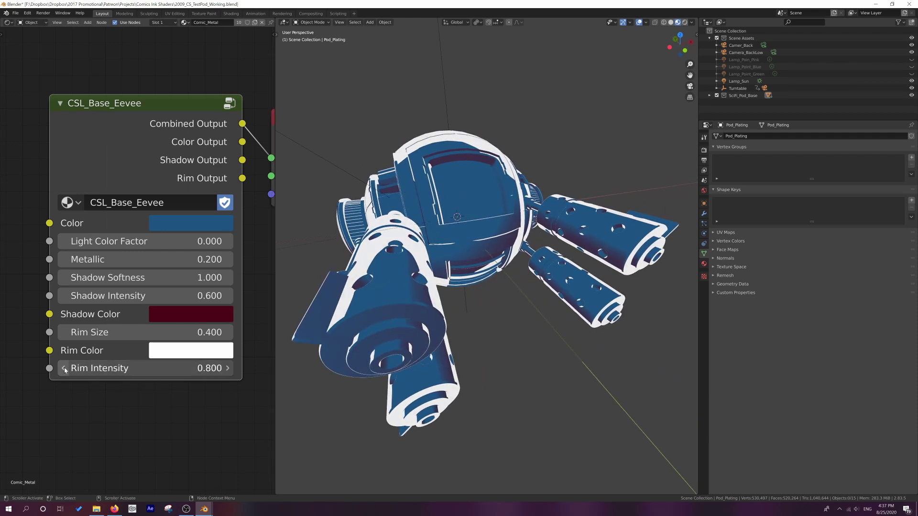
{"action": "left_click", "coordinate": [65, 368]}
{"action": "left_click", "coordinate": [65, 368]}
{"action": "left_click", "coordinate": [65, 369]}
{"action": "left_click", "coordinate": [65, 369]}
{"action": "left_click", "coordinate": [65, 369]}
{"action": "left_click", "coordinate": [65, 368]}
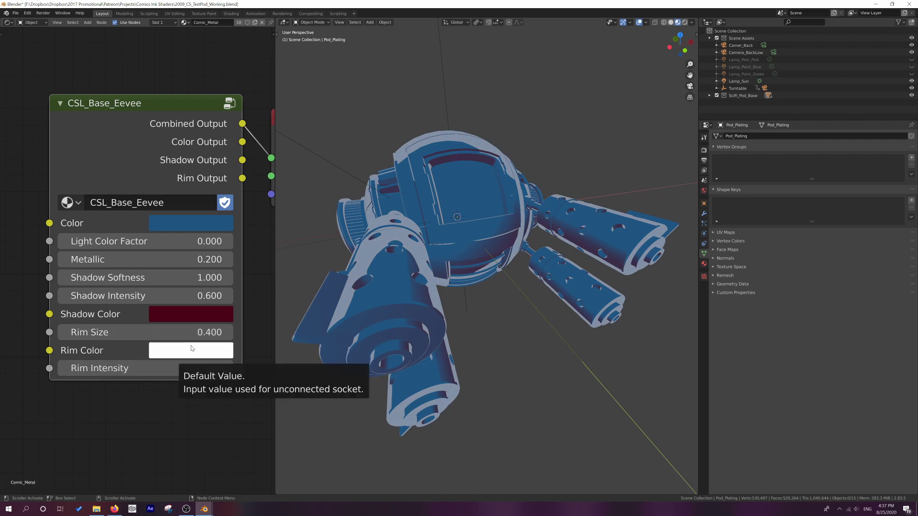
- Raise Light Color Factor, max Rim Intensity, and make the Rim Color bright green
{"action": "mouse_move", "coordinate": [214, 243]}
{"action": "left_mouse_down"}
{"action": "mouse_move", "coordinate": [294, 243]}
{"action": "mouse_move", "coordinate": [258, 245]}
{"action": "left_mouse_up"}
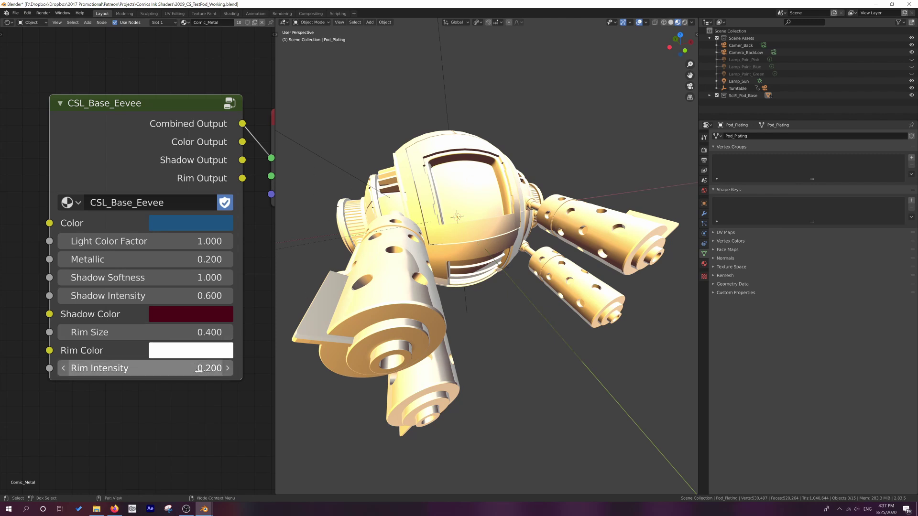
{"action": "left_click_drag", "start_coordinate": [163, 368], "coordinate": [229, 368]}
{"action": "left_click", "coordinate": [191, 350]}
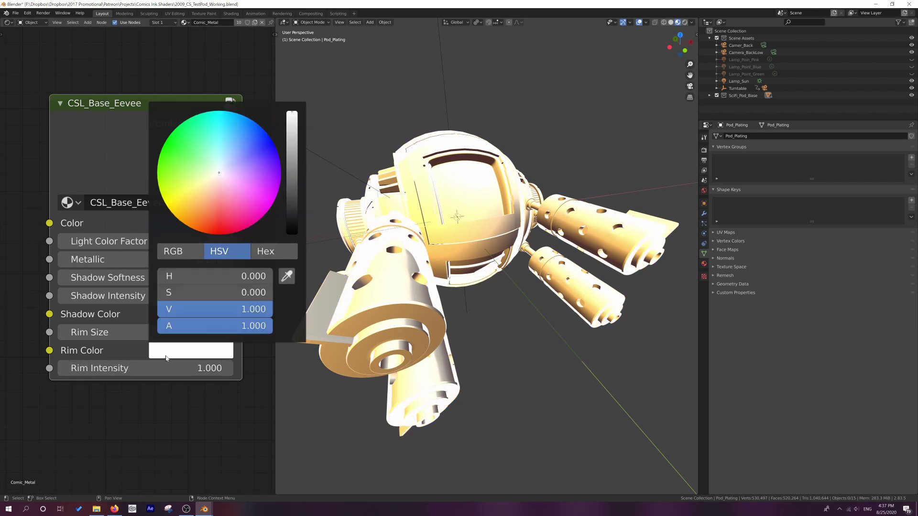
{"action": "left_click_drag", "start_coordinate": [225, 156], "coordinate": [159, 144]}
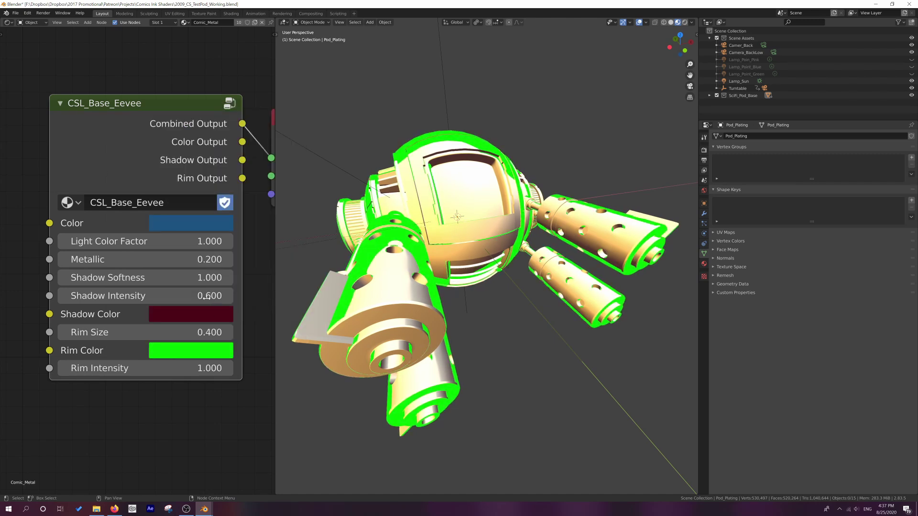
- Set Metallic 0.300, Shadow Intensity 0.500, Rim Size 0.200 and Rim Intensity 0.400
{"action": "left_click_drag", "start_coordinate": [206, 296], "coordinate": [229, 296]}
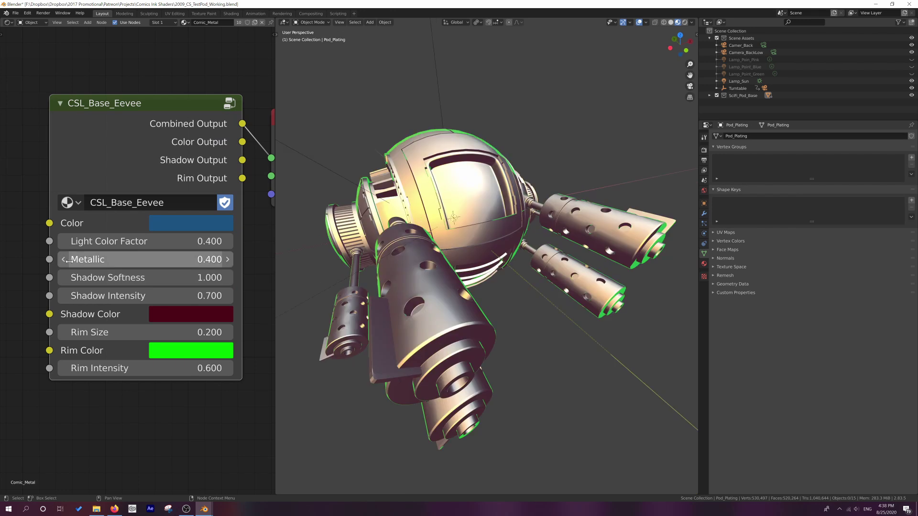
{"action": "left_click", "coordinate": [66, 261]}
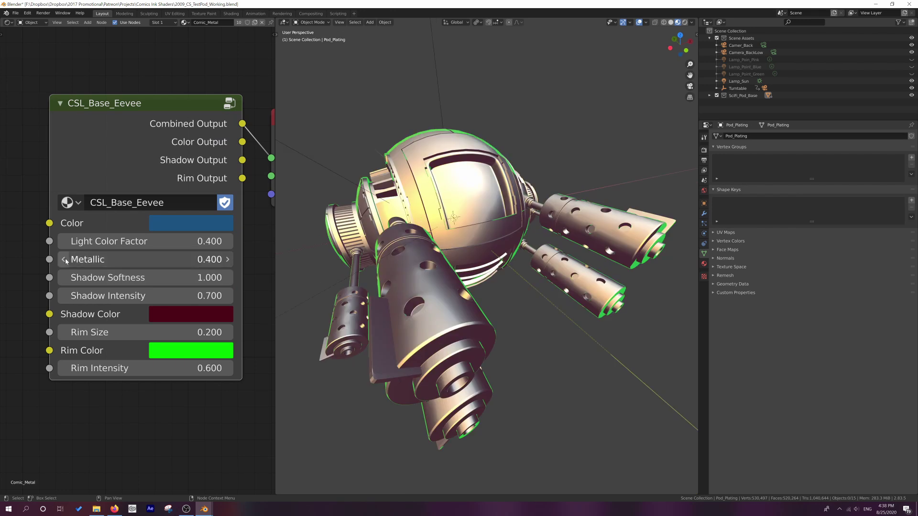
{"action": "left_click", "coordinate": [66, 261]}
{"action": "left_click", "coordinate": [64, 296]}
{"action": "left_click", "coordinate": [64, 296]}
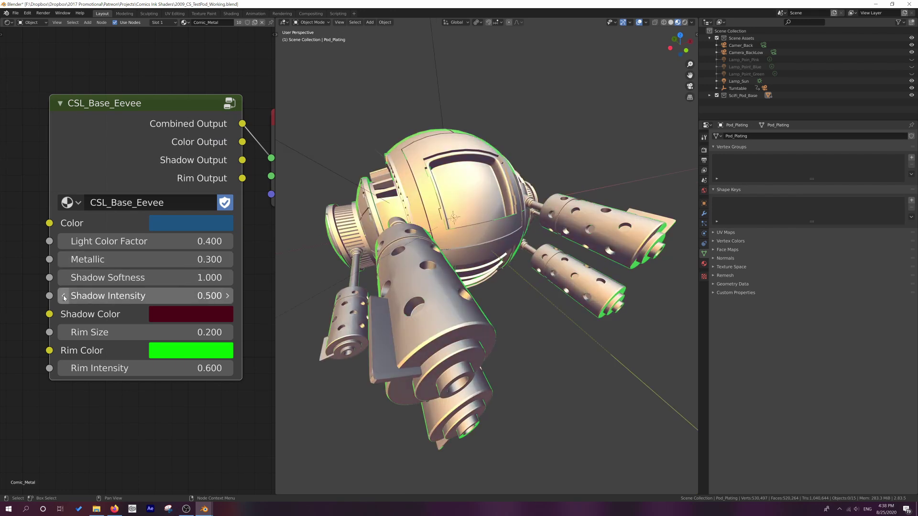
{"action": "left_click", "coordinate": [62, 333]}
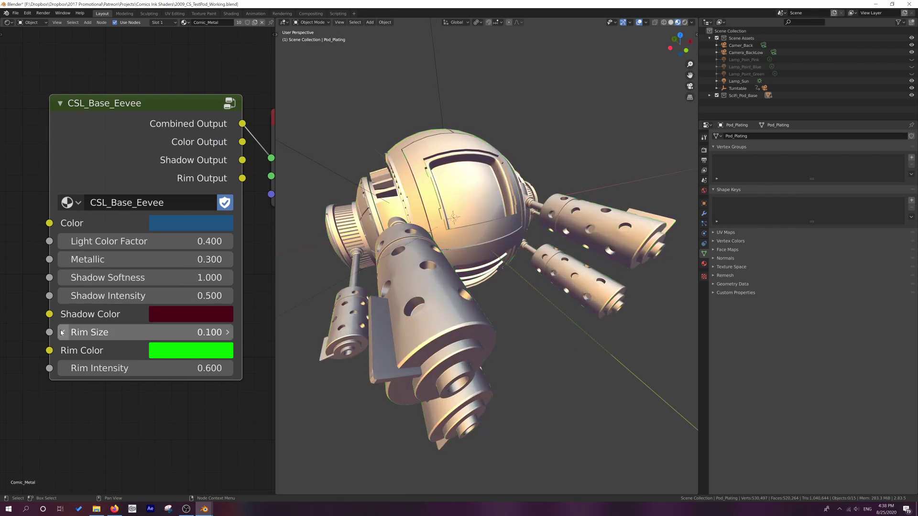
{"action": "left_click", "coordinate": [229, 334]}
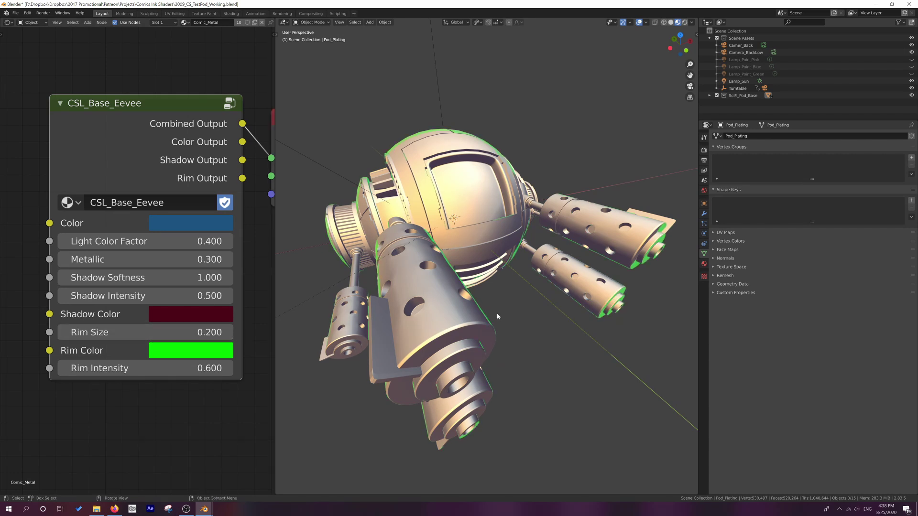
{"action": "left_click", "coordinate": [65, 368]}
{"action": "left_click", "coordinate": [64, 369]}
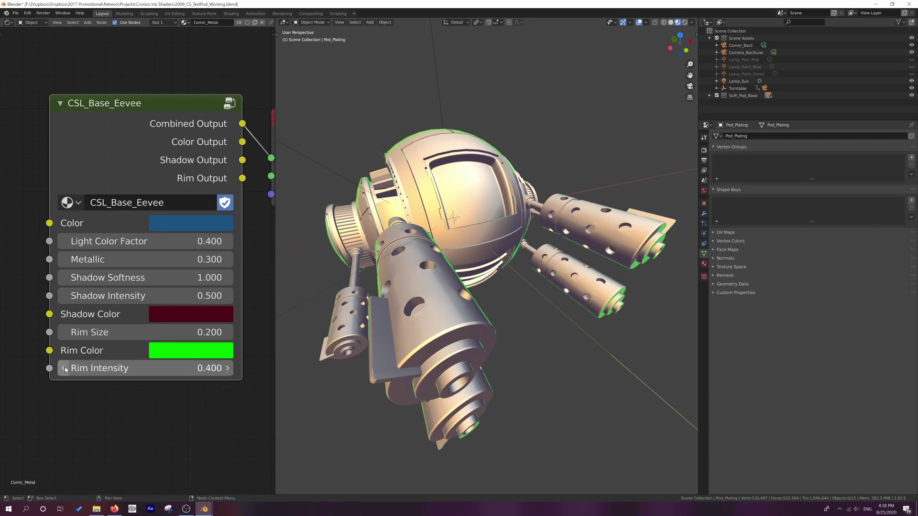
- Play the turntable animation and switch the pink, blue and green point lamps back on
{"action": "key", "text": "space"}
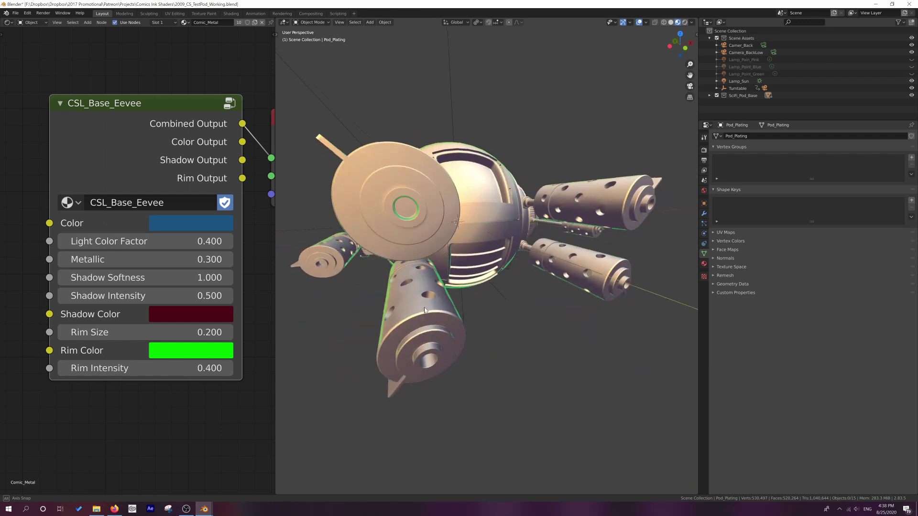
{"action": "left_click", "coordinate": [911, 59]}
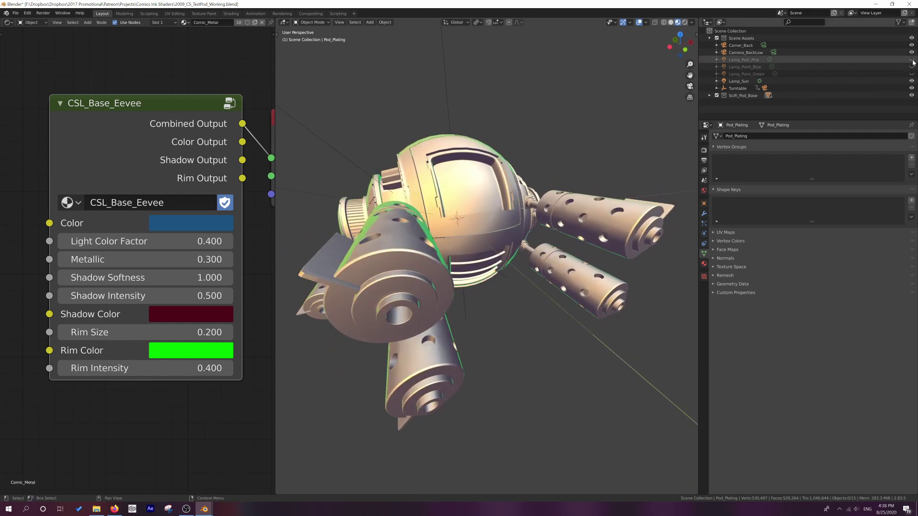
{"action": "left_click", "coordinate": [911, 66]}
{"action": "left_click", "coordinate": [912, 73]}
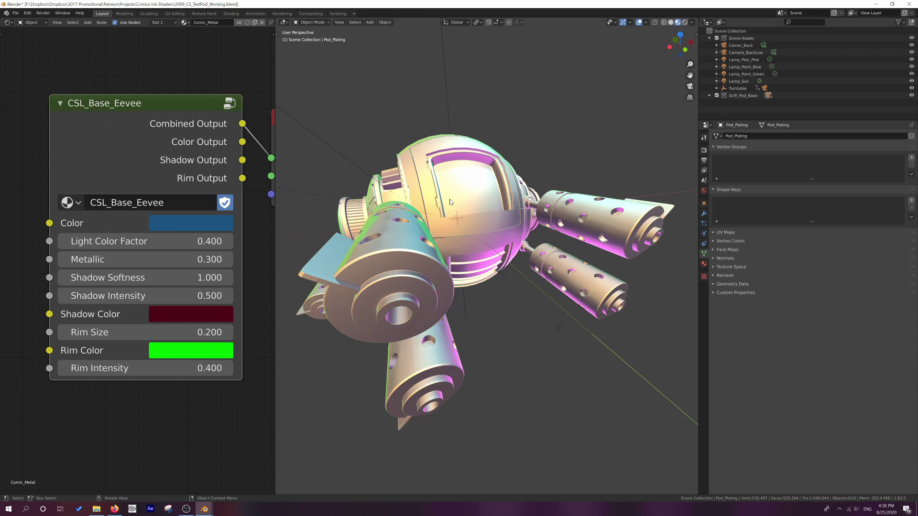
- Move the pink point lamp to a new position from the front orthographic view
{"action": "middle_click_drag", "start_coordinate": [549, 210], "coordinate": [489, 222]}
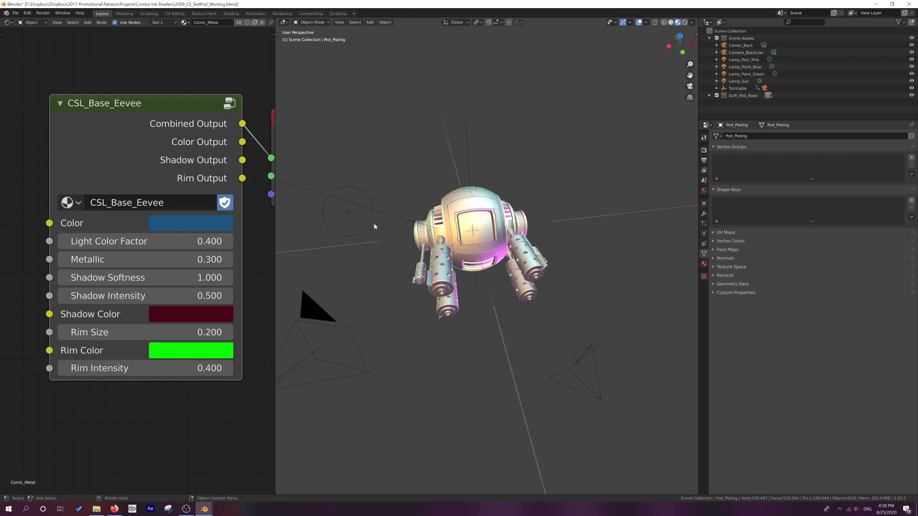
{"action": "left_click", "coordinate": [555, 295]}
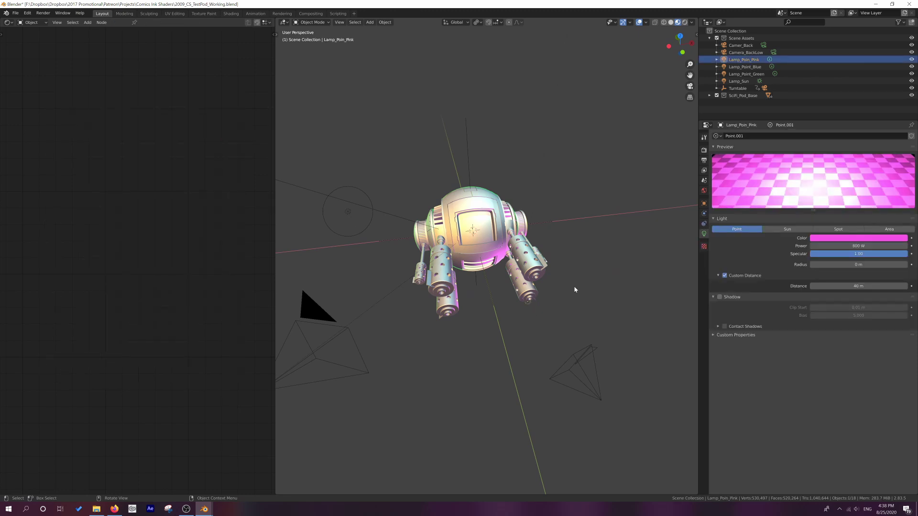
{"action": "middle_click_drag", "start_coordinate": [575, 290], "coordinate": [551, 282]}
{"action": "key", "text": "KP_1"}
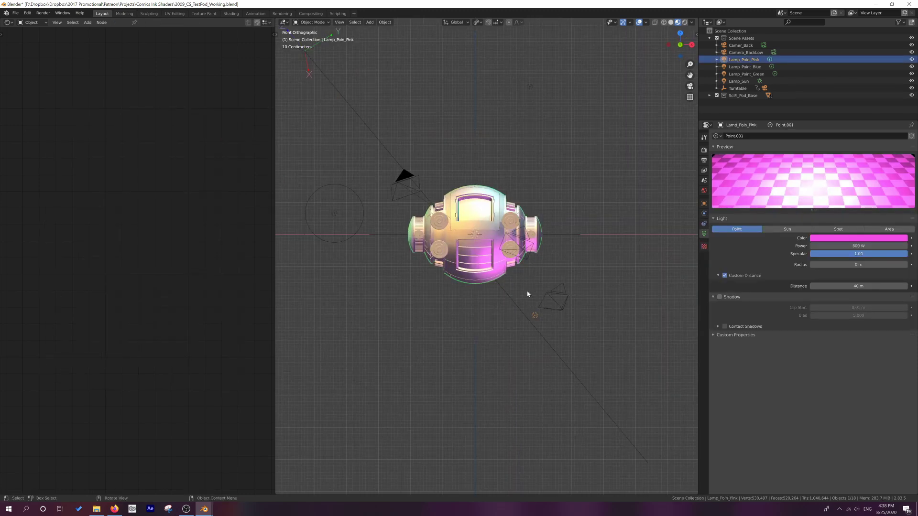
{"action": "key", "text": "g"}
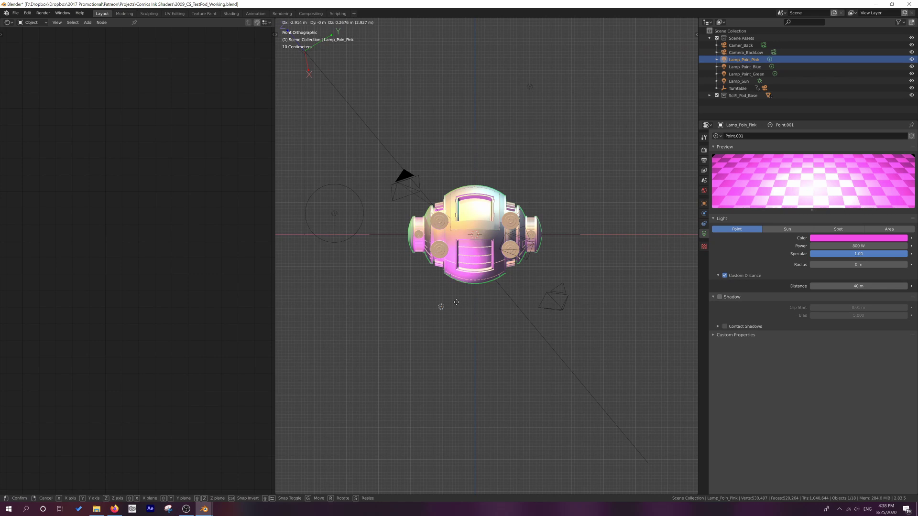
{"action": "left_click", "coordinate": [511, 292]}
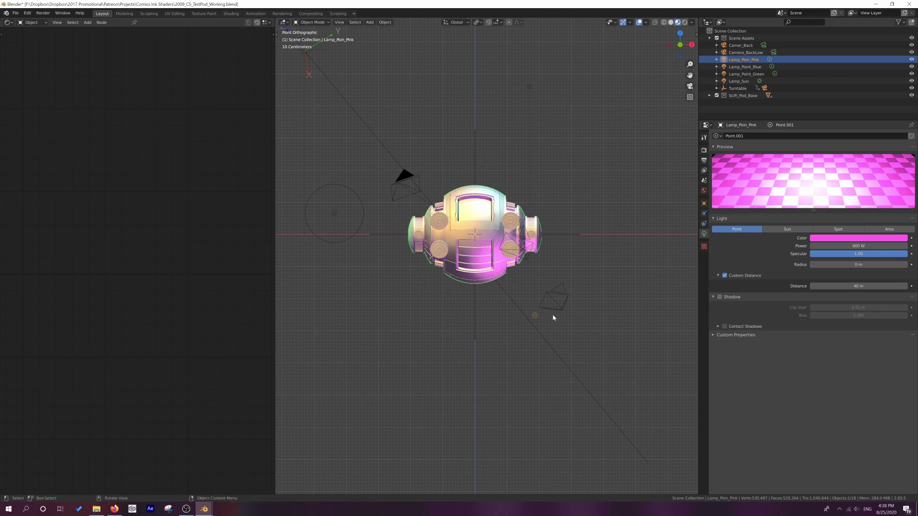
- Turn off Shadow in the pink point lamp's Light properties
{"action": "left_click", "coordinate": [380, 145]}
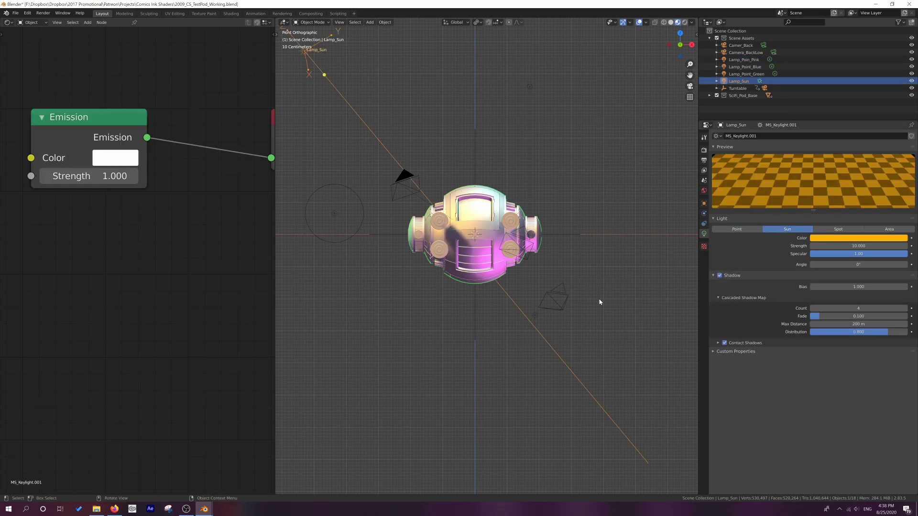
{"action": "left_click", "coordinate": [534, 316]}
{"action": "middle_click_drag", "start_coordinate": [534, 253], "coordinate": [523, 286]}
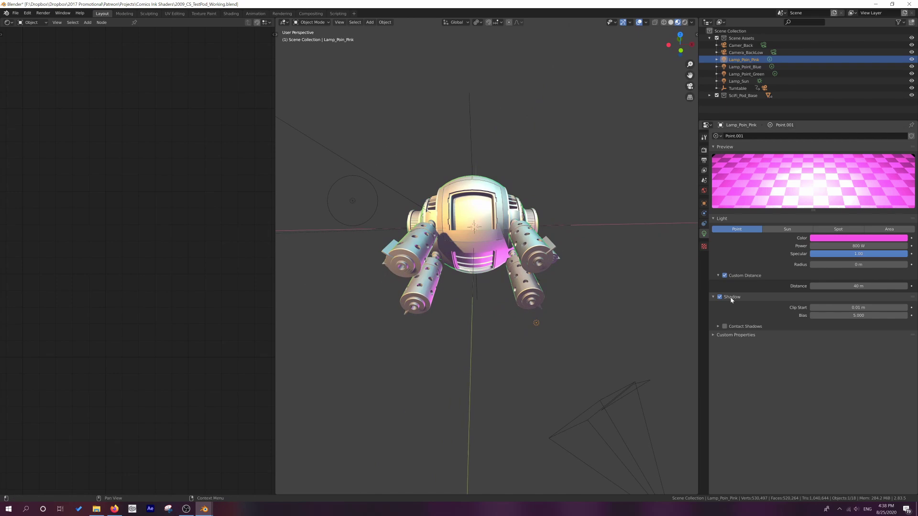
{"action": "left_click", "coordinate": [720, 297]}
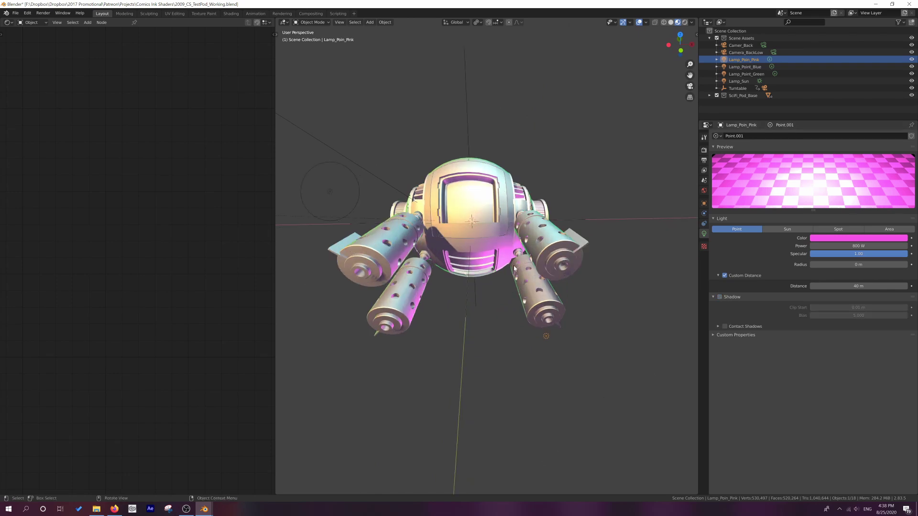
{"action": "middle_click_drag", "start_coordinate": [482, 262], "coordinate": [474, 231]}
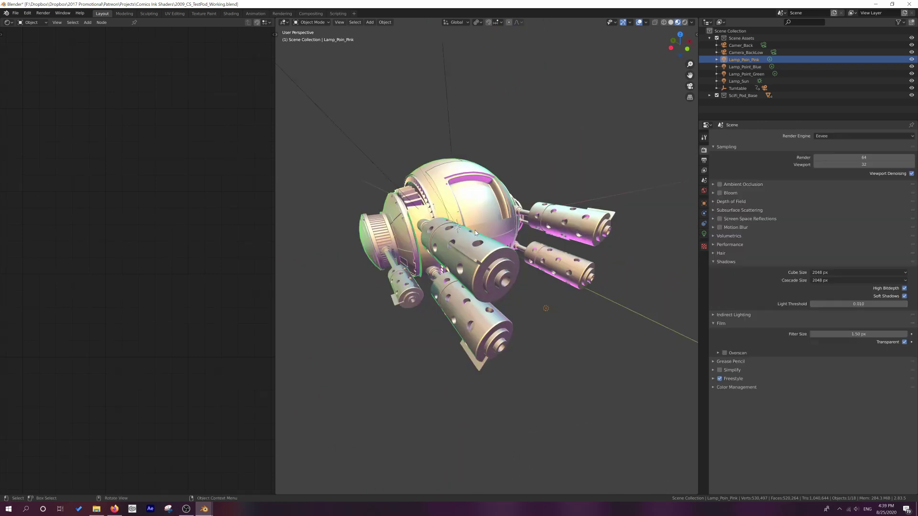
- Change the guns' Comic_Metal rim colour from green to magenta
{"action": "left_click", "coordinate": [503, 258]}
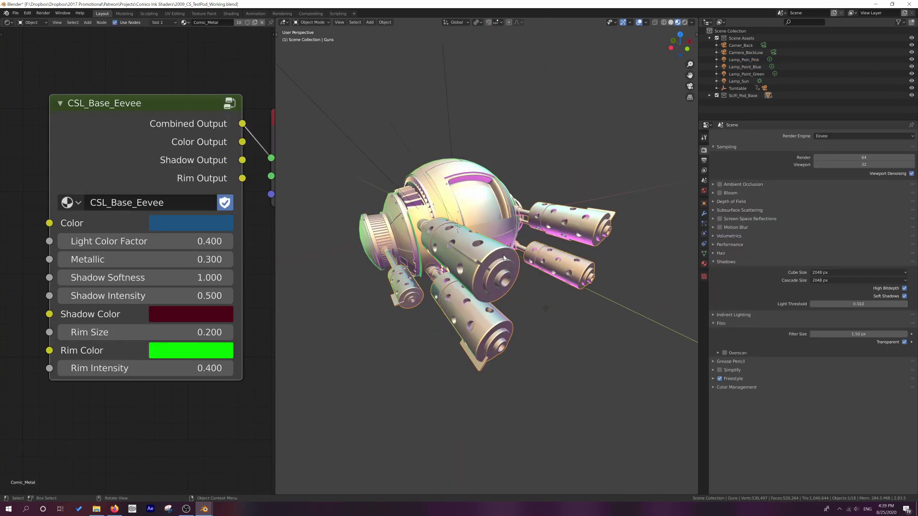
{"action": "left_click", "coordinate": [191, 355]}
{"action": "left_click_drag", "start_coordinate": [245, 187], "coordinate": [270, 199]}
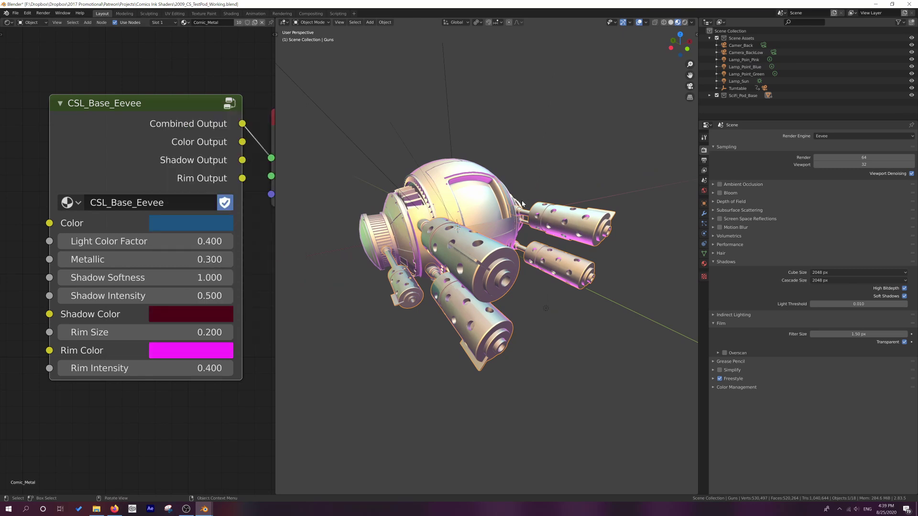
{"action": "middle_click_drag", "start_coordinate": [522, 204], "coordinate": [167, 217]}
- Add a CSL_Halftone group node to the Comic_Metal node tree
{"action": "scroll", "coordinate": [268, 229], "scroll_direction": "down", "scroll_amount": 3}
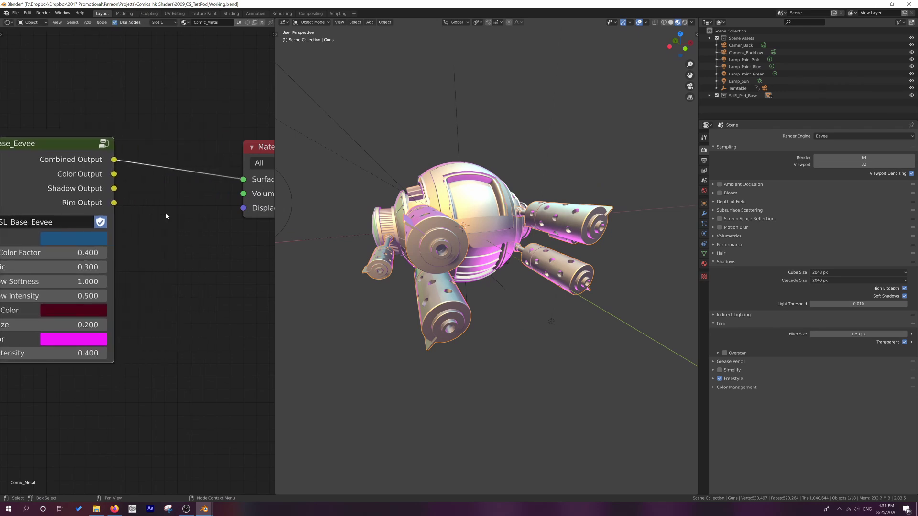
{"action": "key", "text": "shift+a"}
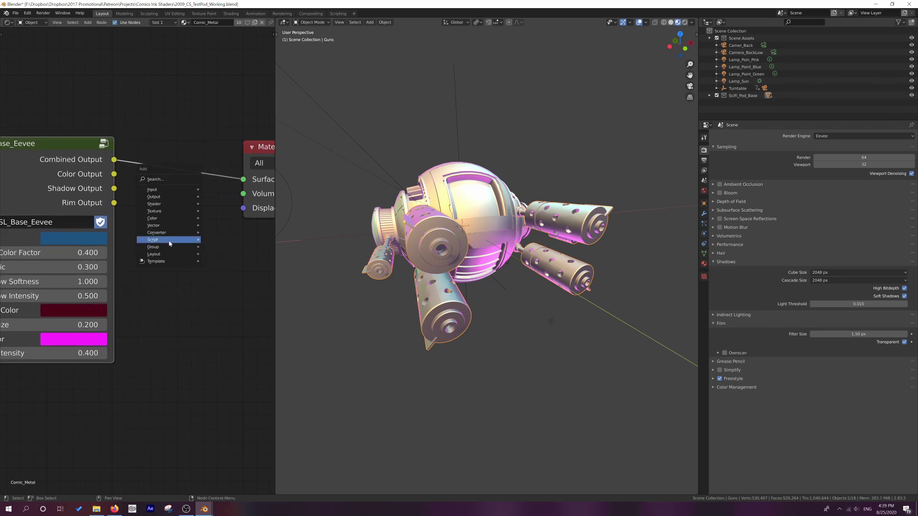
{"action": "left_click", "coordinate": [225, 273]}
{"action": "key", "text": "shift+a"}
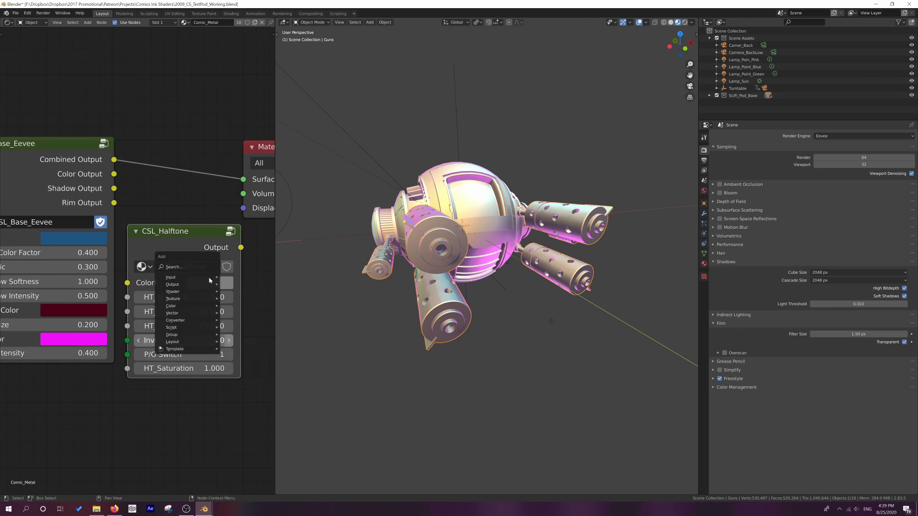
{"action": "key", "text": "Escape"}
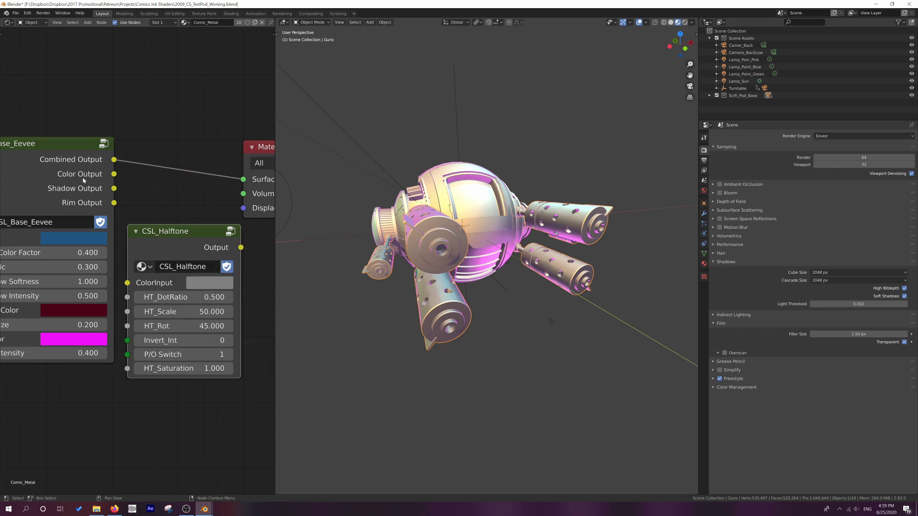
- Arrange CSL_Base_Eevee and CSL_Halftone side by side and reframe the node graph
{"action": "left_click_drag", "start_coordinate": [83, 181], "coordinate": [43, 189]}
{"action": "left_click_drag", "start_coordinate": [160, 245], "coordinate": [142, 217]}
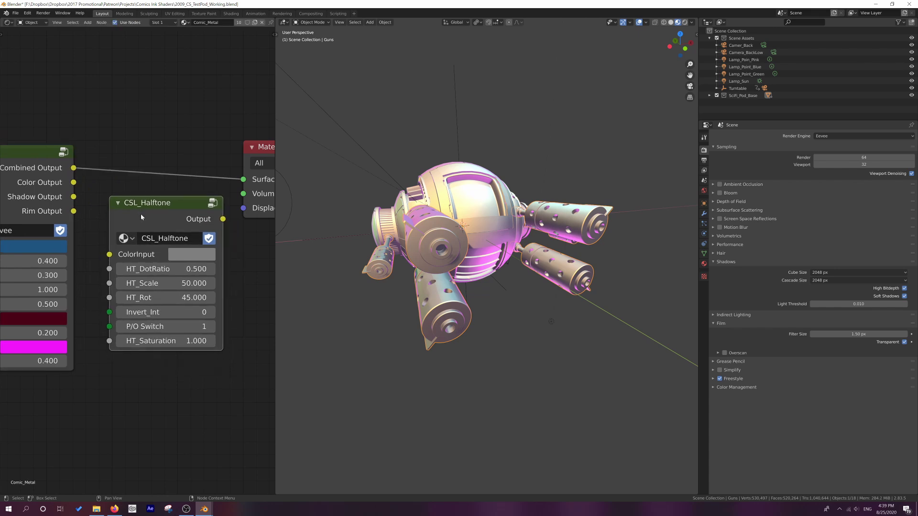
{"action": "scroll", "coordinate": [141, 217], "scroll_direction": "up", "scroll_amount": 1}
{"action": "scroll", "coordinate": [30, 193], "scroll_direction": "down", "scroll_amount": 1}
{"action": "middle_click_drag", "start_coordinate": [30, 193], "coordinate": [76, 205]}
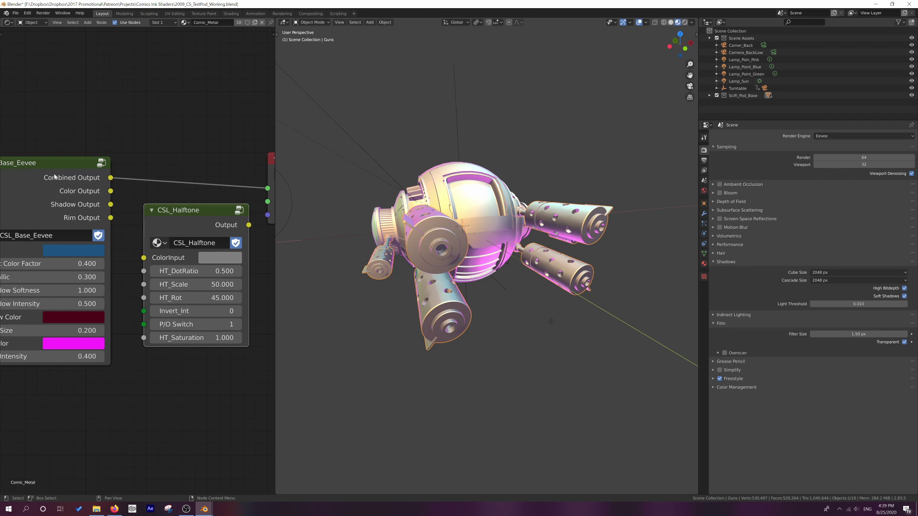
- Link Shadow Output to CSL_Halftone's ColorInput and its Output to Material Output Surface
{"action": "left_click_drag", "start_coordinate": [110, 206], "coordinate": [133, 226]}
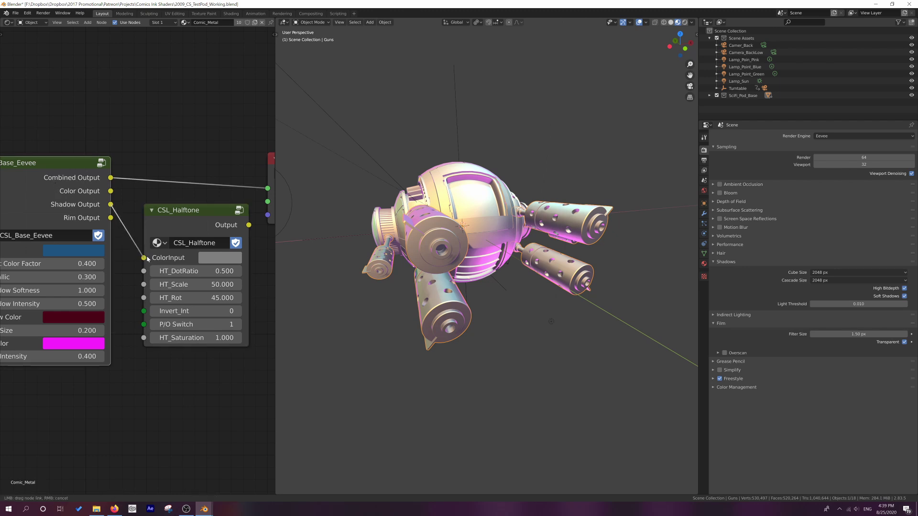
{"action": "left_click_drag", "start_coordinate": [148, 259], "coordinate": [148, 259]}
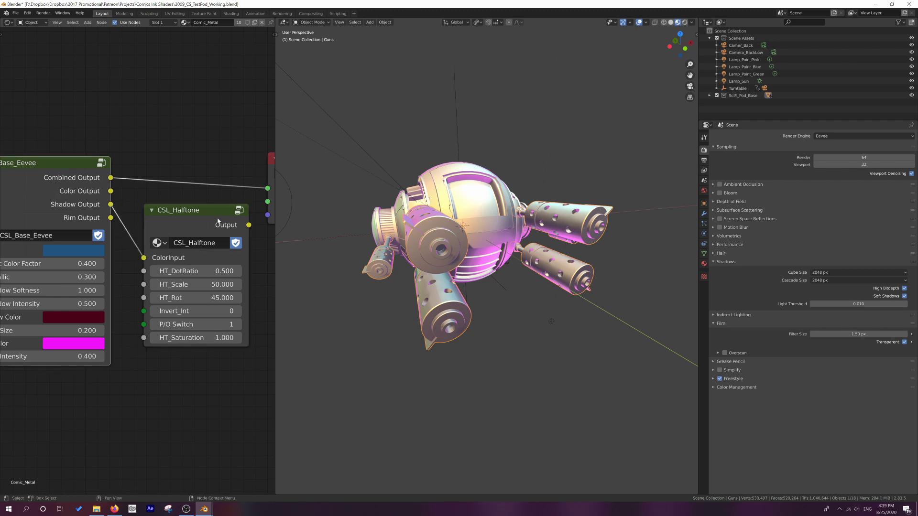
{"action": "left_click", "coordinate": [247, 226]}
{"action": "left_click_drag", "start_coordinate": [268, 189], "coordinate": [268, 188]}
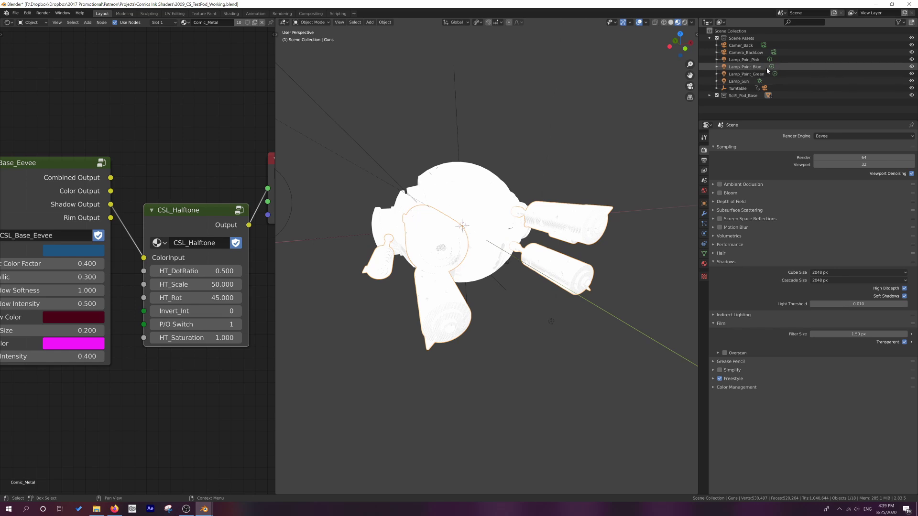
- Hide the pink and blue point lamps in the viewport and select the main pod body
{"action": "left_click", "coordinate": [911, 59]}
{"action": "left_click", "coordinate": [912, 66]}
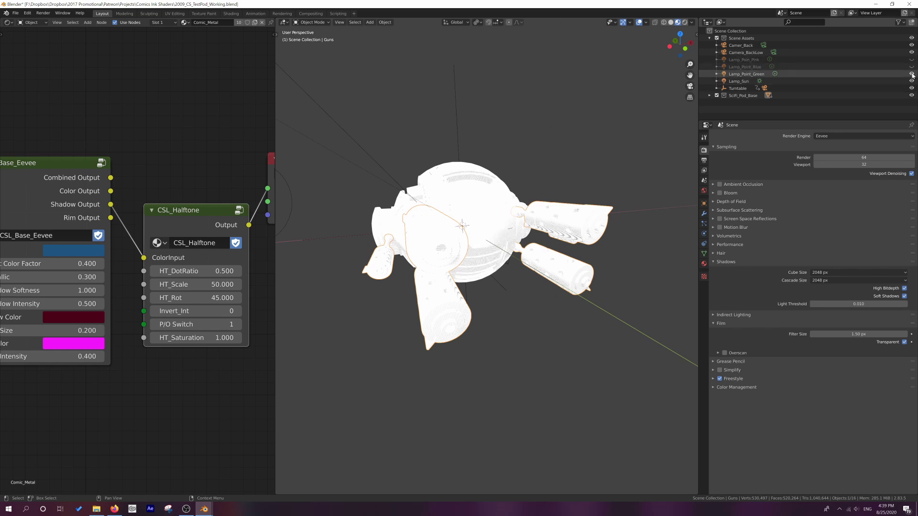
{"action": "left_click", "coordinate": [387, 170]}
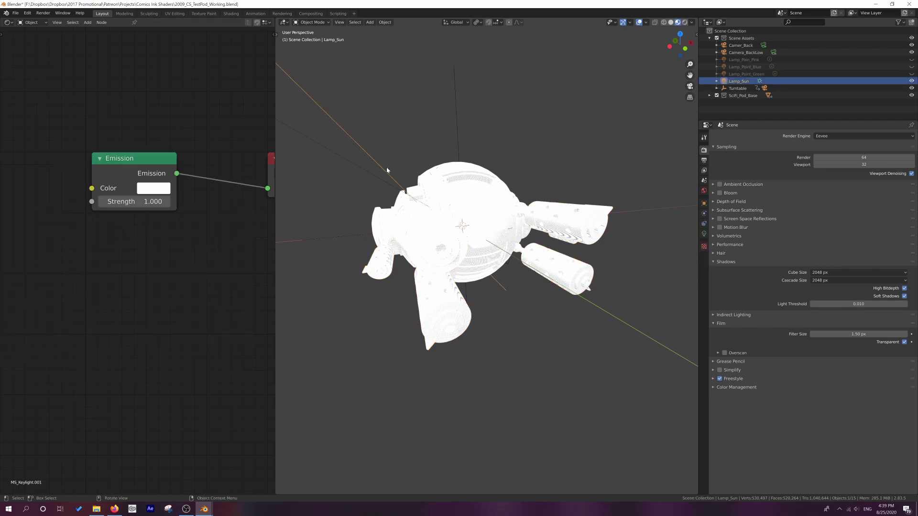
{"action": "left_click", "coordinate": [476, 197]}
{"action": "scroll", "coordinate": [463, 268], "scroll_direction": "up", "scroll_amount": 2}
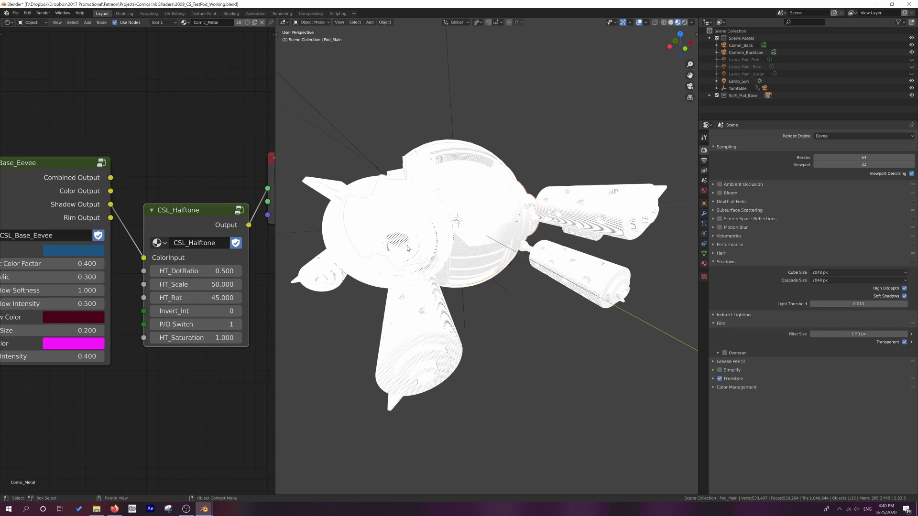
- From the front view, set the CSL_Halftone HT_Scale to 10
{"action": "key", "text": "KP_1"}
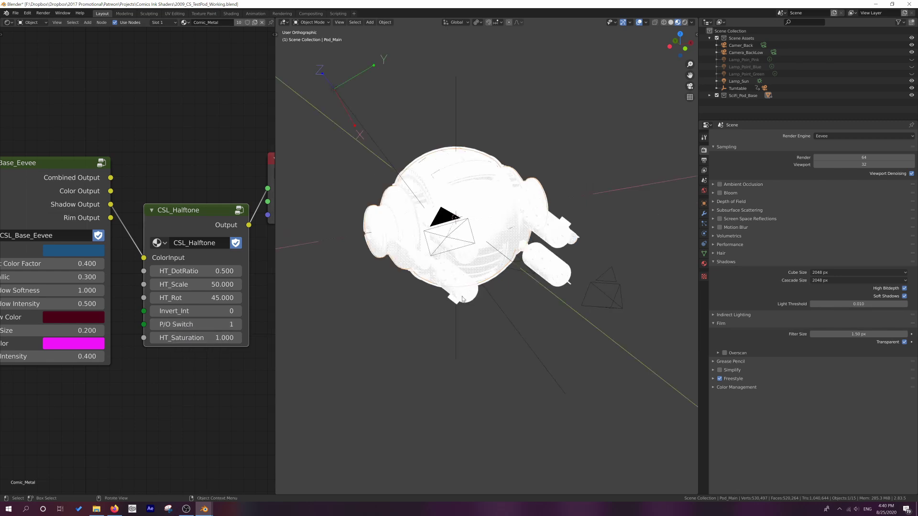
{"action": "scroll", "coordinate": [463, 294], "scroll_direction": "up", "scroll_amount": 3}
{"action": "scroll", "coordinate": [463, 294], "scroll_direction": "up", "scroll_amount": 1}
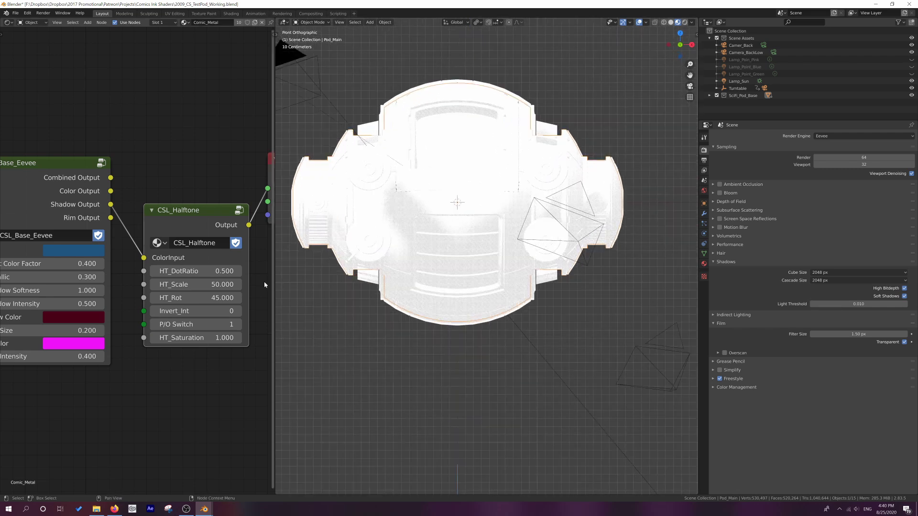
{"action": "left_click", "coordinate": [214, 283]}
{"action": "type", "text": "10"}
{"action": "key", "text": "Return"}
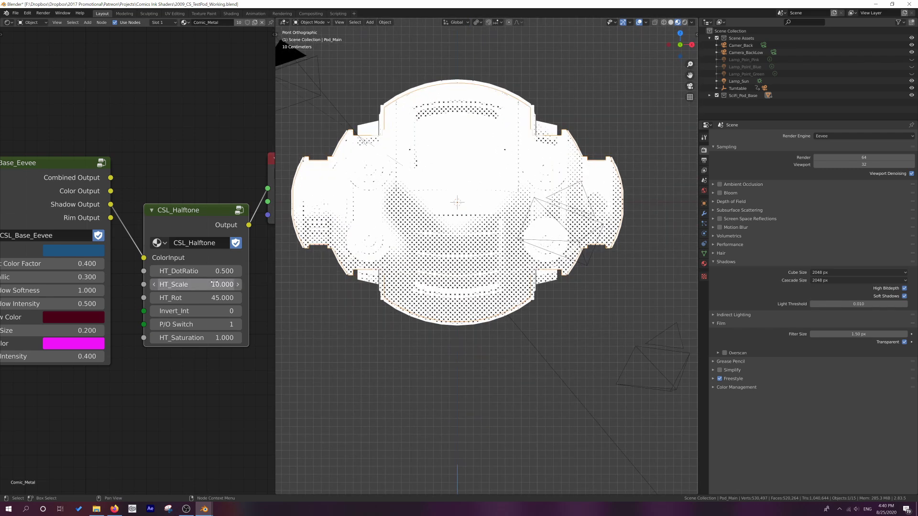
- Set HT_DotRatio to 0.3 after trying 0.4, and view the pod at an angle
{"action": "left_click", "coordinate": [206, 271]}
{"action": "type", "text": "0.4"}
{"action": "key", "text": "Return"}
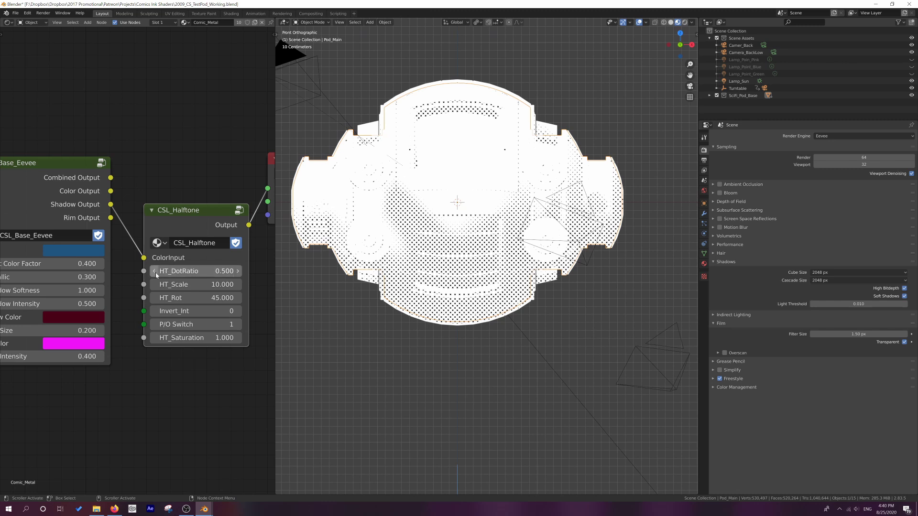
{"action": "left_click", "coordinate": [206, 271]}
{"action": "type", "text": "0.3"}
{"action": "key", "text": "Return"}
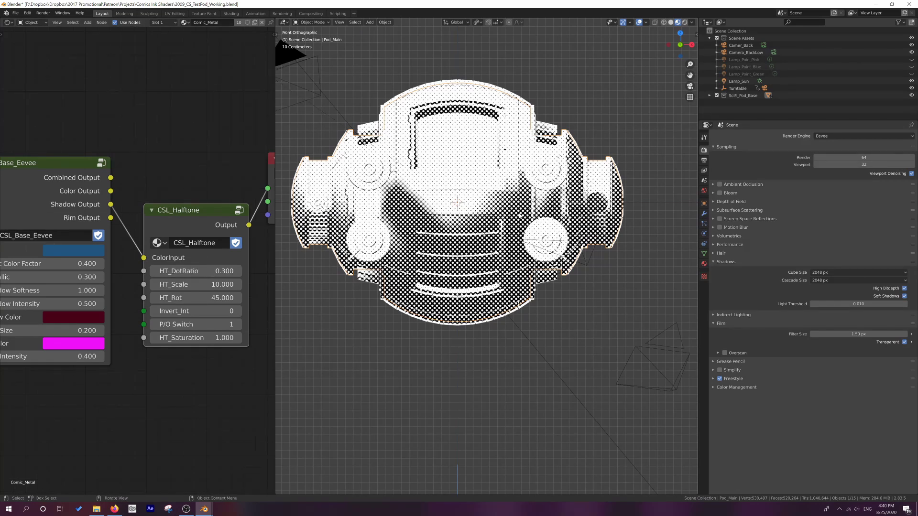
{"action": "middle_click_drag", "start_coordinate": [378, 228], "coordinate": [533, 247]}
{"action": "scroll", "coordinate": [490, 250], "scroll_direction": "up", "scroll_amount": 2}
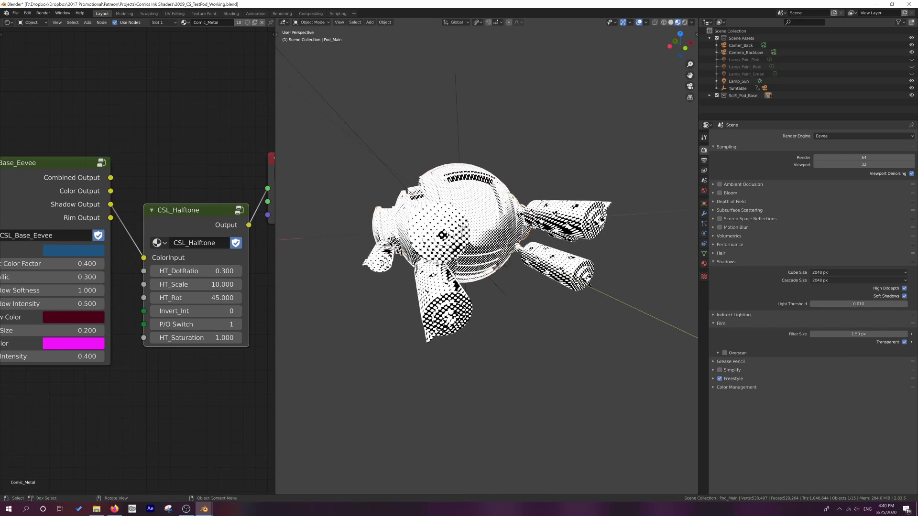
- Set the halftone P/O Switch to 0 and view the pod through the scene camera
{"action": "left_click", "coordinate": [154, 325]}
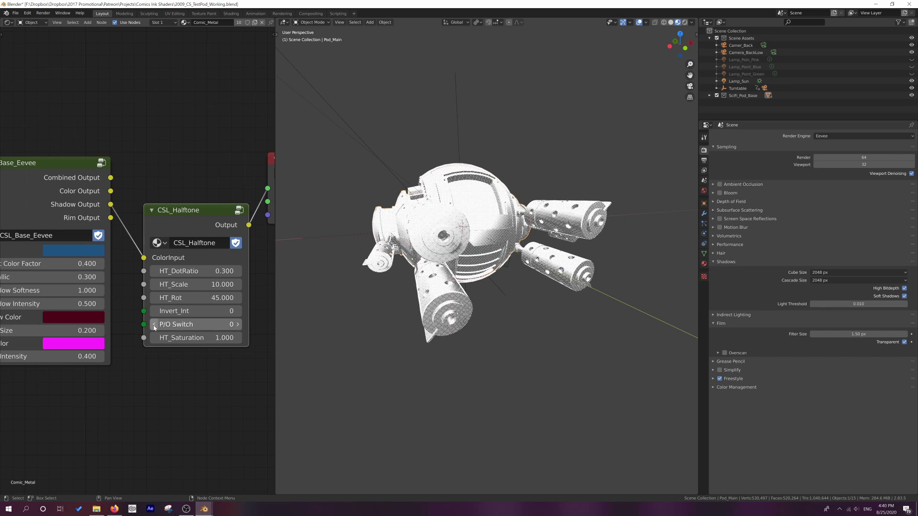
{"action": "middle_click_drag", "start_coordinate": [495, 273], "coordinate": [516, 235]}
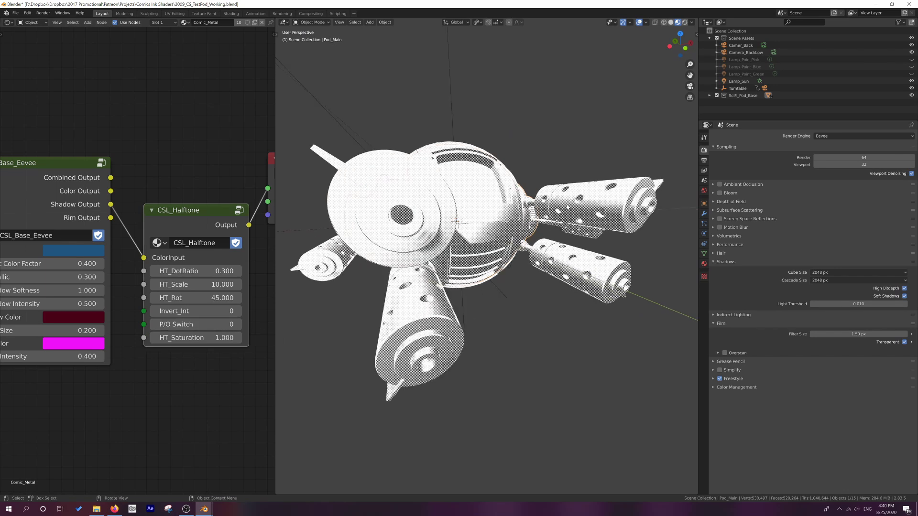
{"action": "key", "text": "KP_0"}
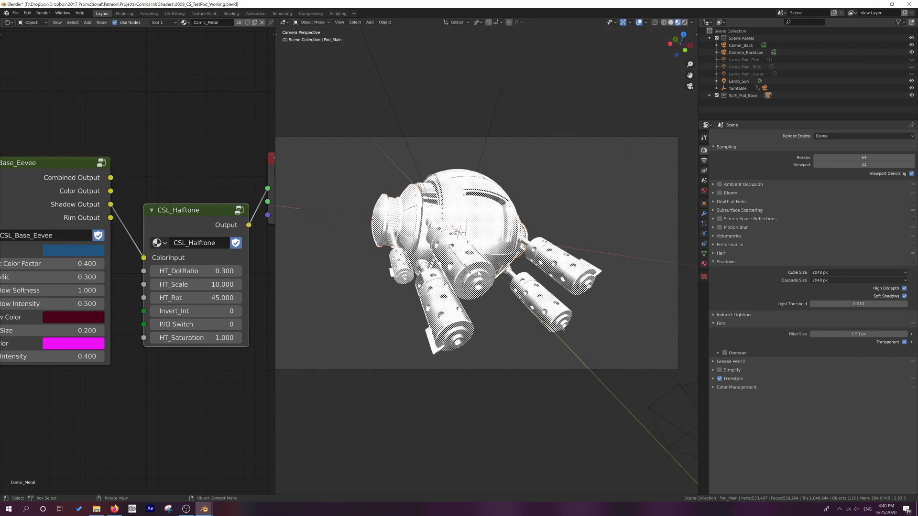
{"action": "scroll", "coordinate": [472, 264], "scroll_direction": "up", "scroll_amount": 1}
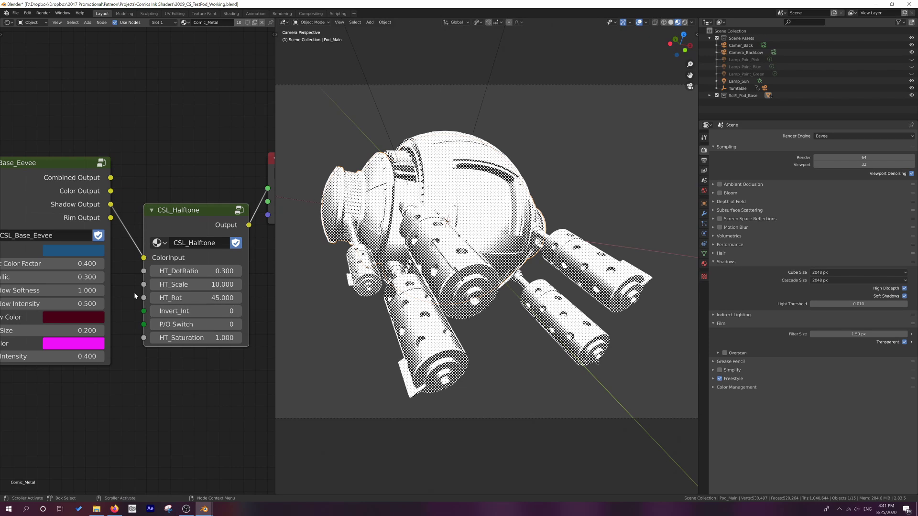
- Raise CSL_Base_Eevee's Shadow Intensity to 1.000 for darker halftone shadows
{"action": "left_click_drag", "start_coordinate": [72, 304], "coordinate": [101, 307]}
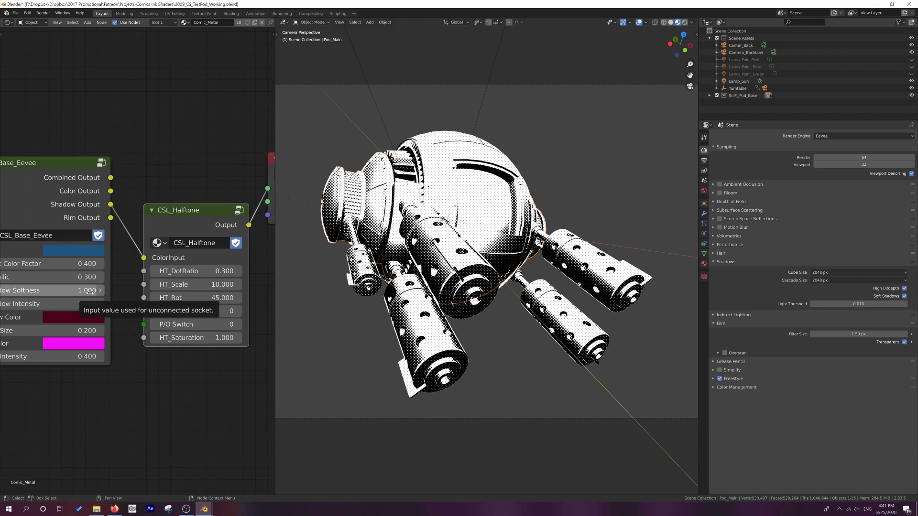
{"action": "scroll", "coordinate": [508, 256], "scroll_direction": "up", "scroll_amount": 1}
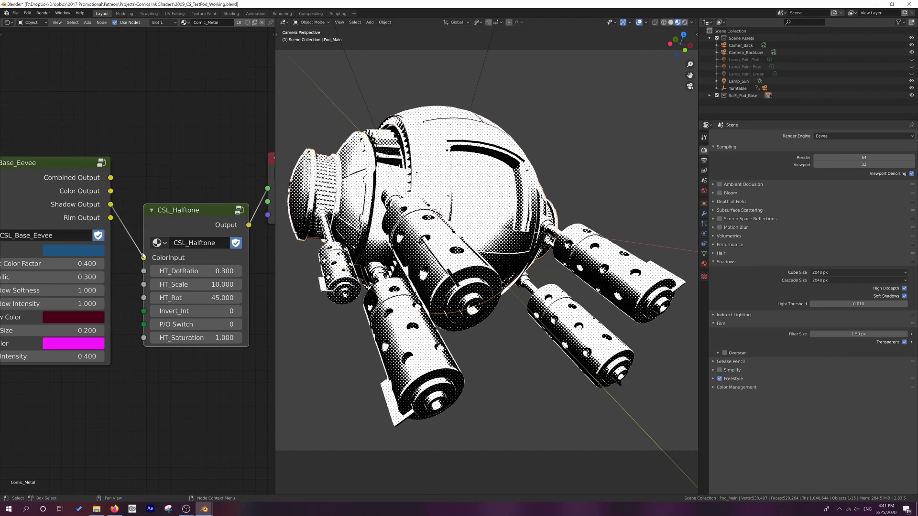
- Disconnect CSL_Halftone's colour input and raise HT_DotRatio to 1.000
{"action": "left_click_drag", "start_coordinate": [144, 258], "coordinate": [127, 265]}
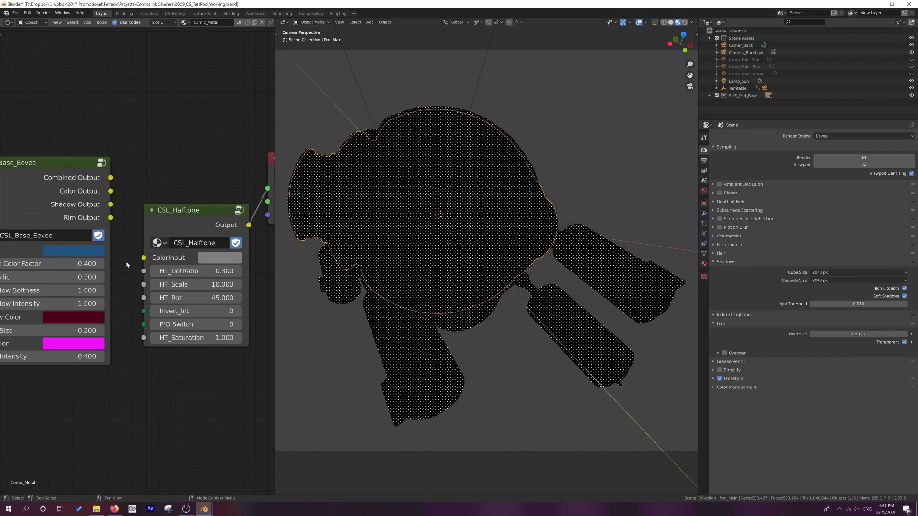
{"action": "left_click", "coordinate": [237, 271]}
{"action": "left_click", "coordinate": [237, 270]}
{"action": "left_click", "coordinate": [237, 271]}
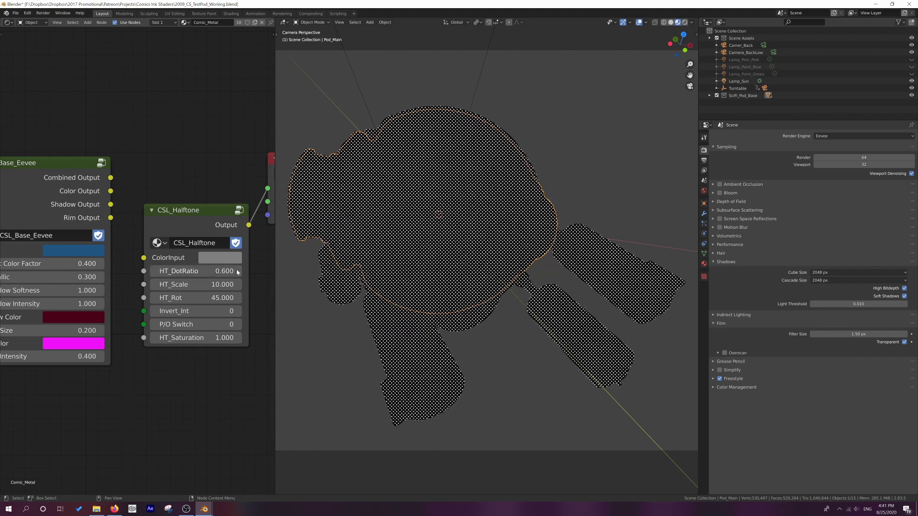
{"action": "left_click", "coordinate": [237, 271]}
{"action": "left_click", "coordinate": [237, 271]}
{"action": "left_click", "coordinate": [237, 271]}
{"action": "left_click", "coordinate": [237, 271]}
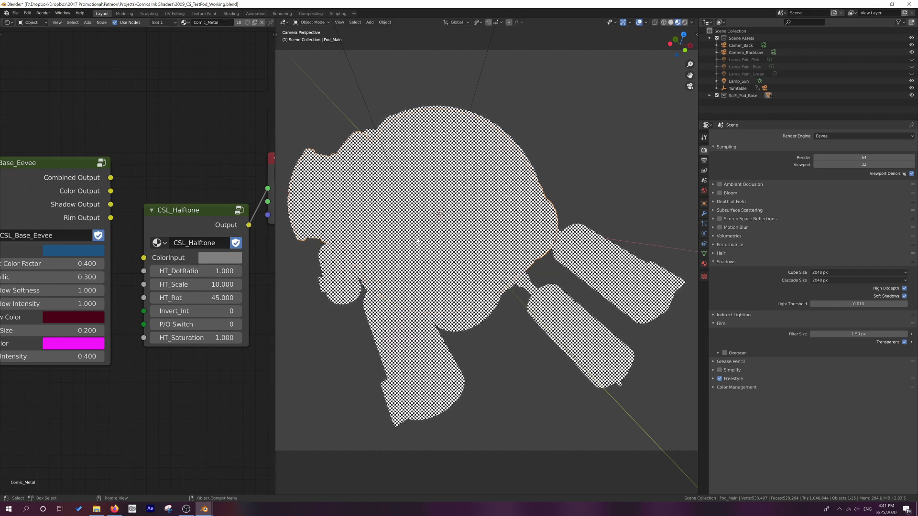
{"action": "scroll", "coordinate": [417, 241], "scroll_direction": "up", "scroll_amount": 8}
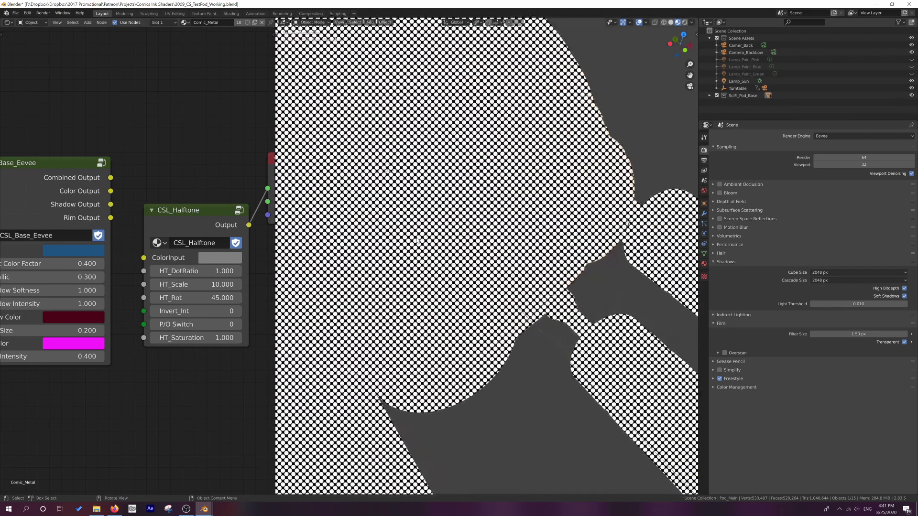
- Set the halftone HT_Scale to 5 and HT_Rot to 0
{"action": "left_click", "coordinate": [231, 285]}
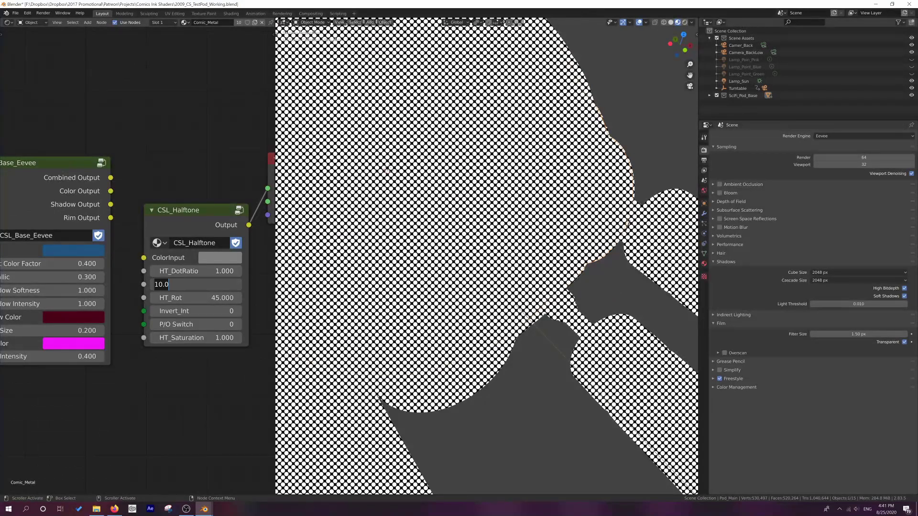
{"action": "type", "text": "5"}
{"action": "key", "text": "Return"}
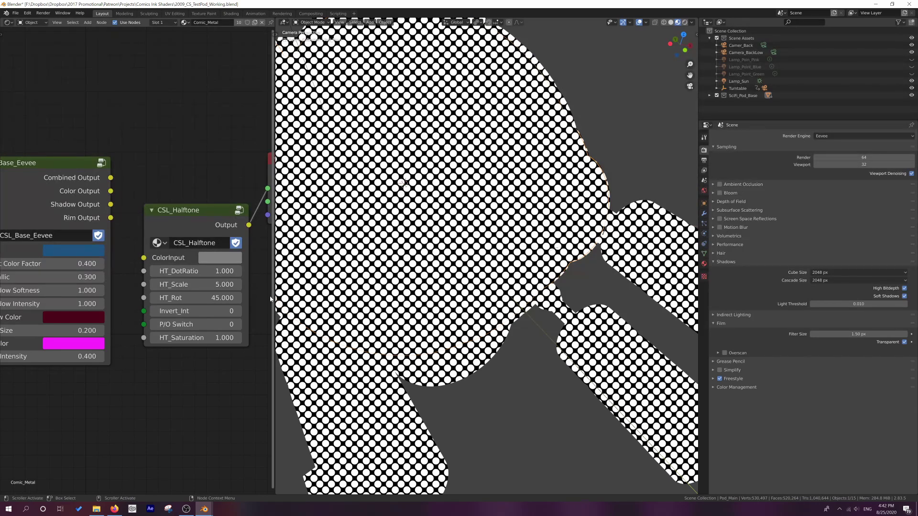
{"action": "left_click", "coordinate": [215, 300]}
{"action": "type", "text": "0"}
{"action": "key", "text": "Return"}
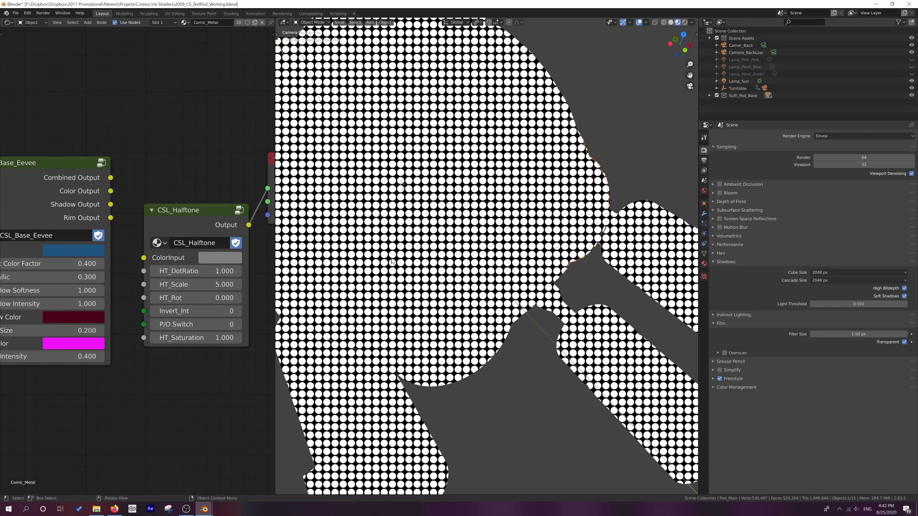
- Nudge HT_DotRatio to 1.100, then drag it down to 0.100
{"action": "scroll", "coordinate": [391, 261], "scroll_direction": "down", "scroll_amount": 1}
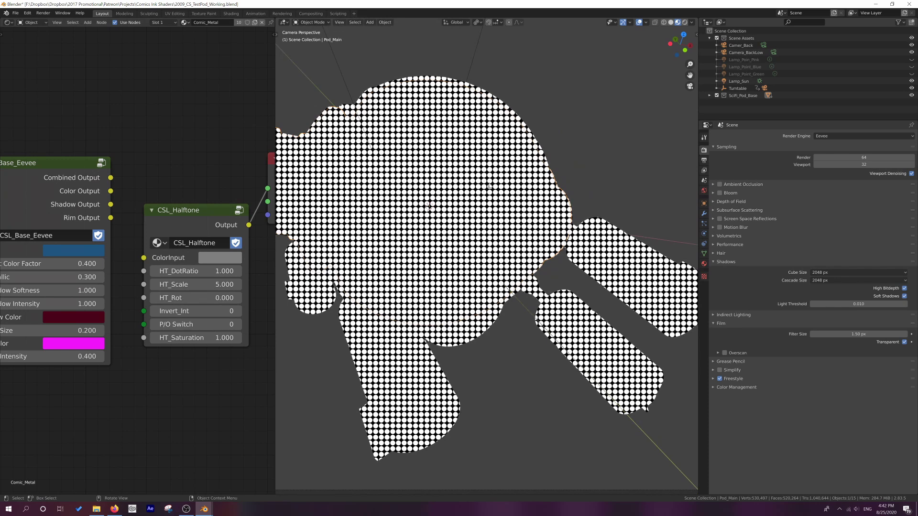
{"action": "left_click", "coordinate": [238, 271]}
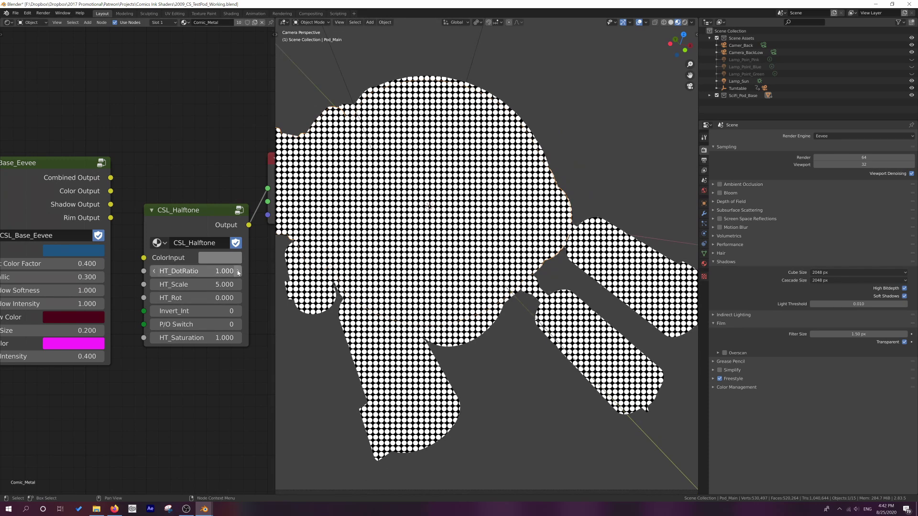
{"action": "scroll", "coordinate": [427, 216], "scroll_direction": "up", "scroll_amount": 1}
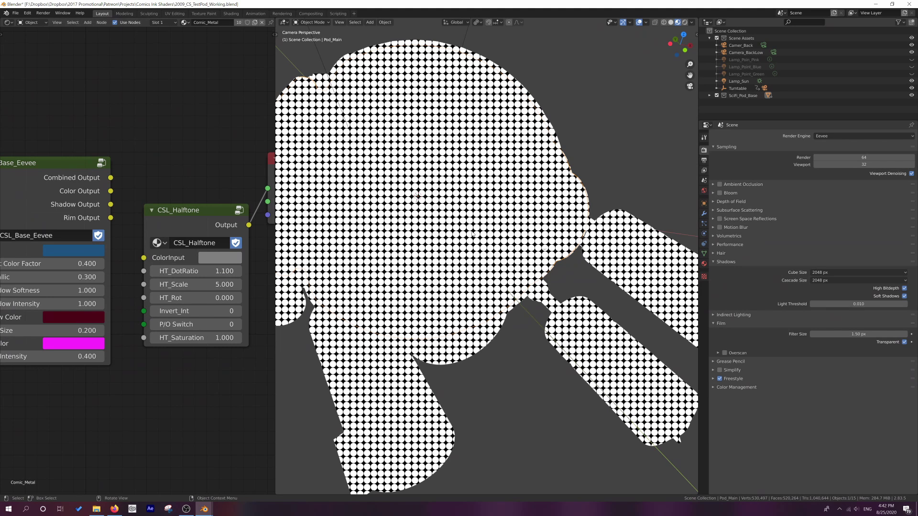
{"action": "left_click", "coordinate": [154, 271]}
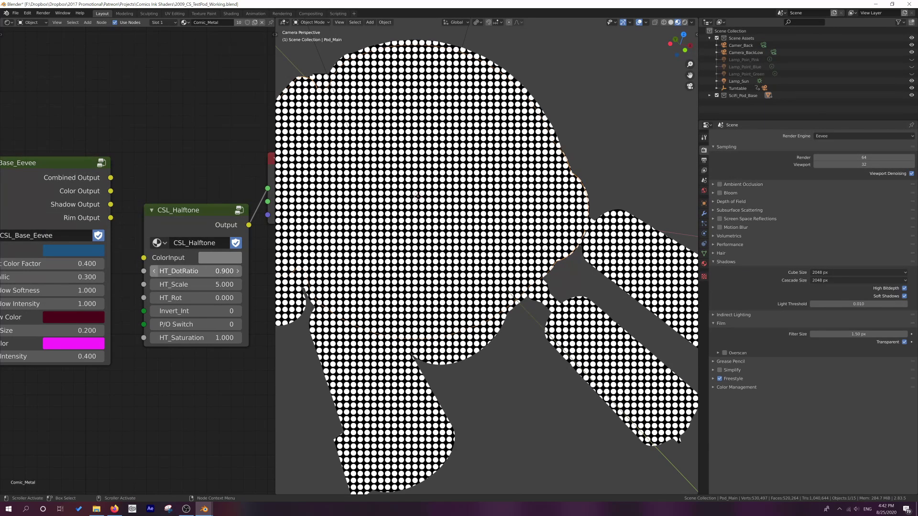
{"action": "left_click_drag", "start_coordinate": [157, 274], "coordinate": [115, 274]}
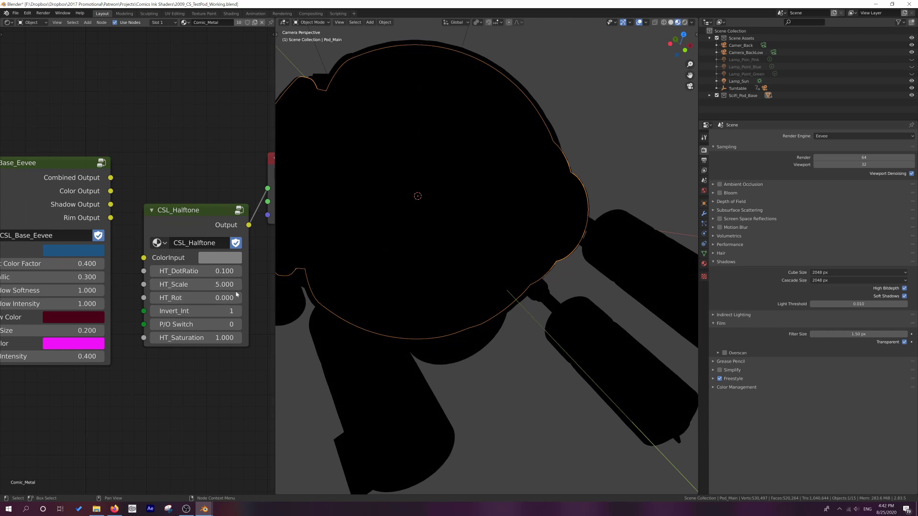
- Step HT_DotRatio up from 0.100 through 1.200 and 1.400 to 2.000
{"action": "left_click_drag", "start_coordinate": [194, 271], "coordinate": [213, 271]}
{"action": "left_click", "coordinate": [238, 271]}
{"action": "left_click", "coordinate": [238, 271]}
{"action": "left_click", "coordinate": [238, 271]}
{"action": "left_click", "coordinate": [238, 271]}
{"action": "left_click", "coordinate": [238, 271]}
{"action": "left_click", "coordinate": [238, 271]}
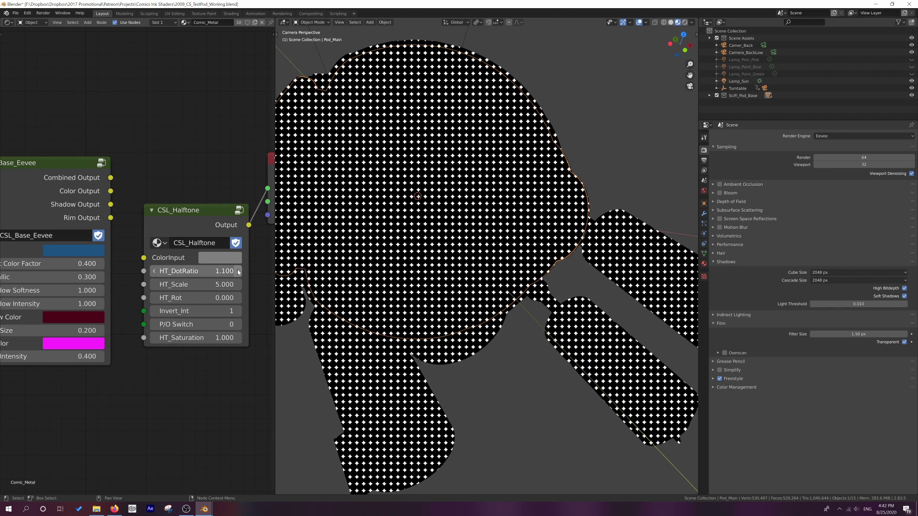
{"action": "left_click", "coordinate": [238, 271]}
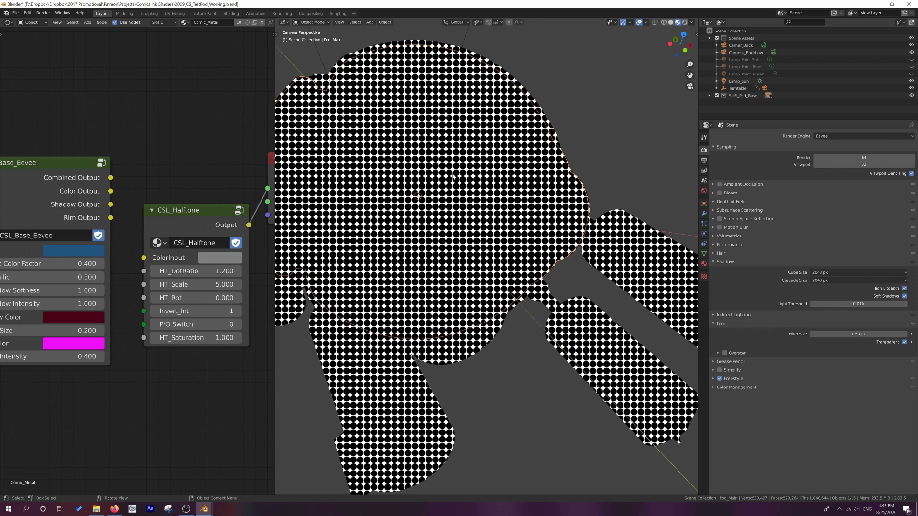
{"action": "left_click", "coordinate": [238, 271]}
{"action": "left_click", "coordinate": [238, 271]}
{"action": "left_click", "coordinate": [238, 271]}
{"action": "left_click", "coordinate": [238, 271]}
{"action": "left_click", "coordinate": [238, 271]}
{"action": "left_click", "coordinate": [238, 271]}
{"action": "left_click", "coordinate": [238, 271]}
{"action": "left_click", "coordinate": [238, 271]}
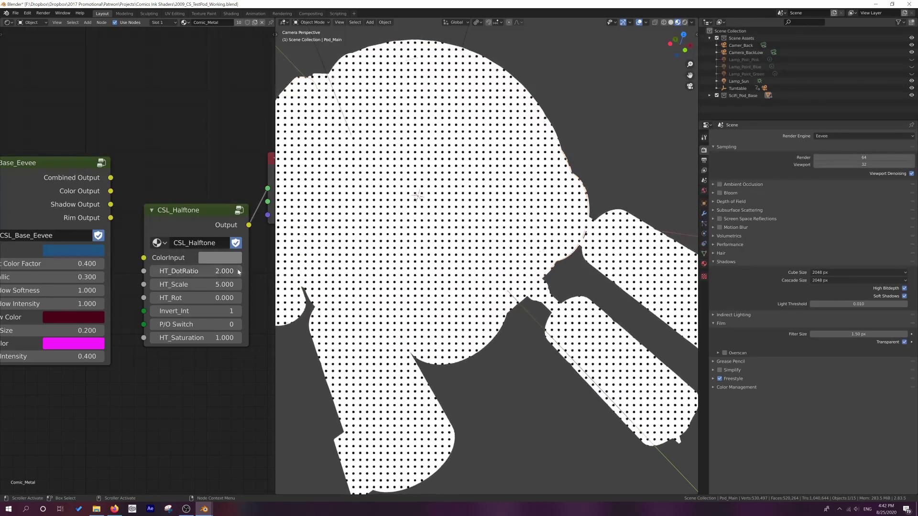
{"action": "left_click", "coordinate": [238, 271]}
{"action": "left_click", "coordinate": [238, 271]}
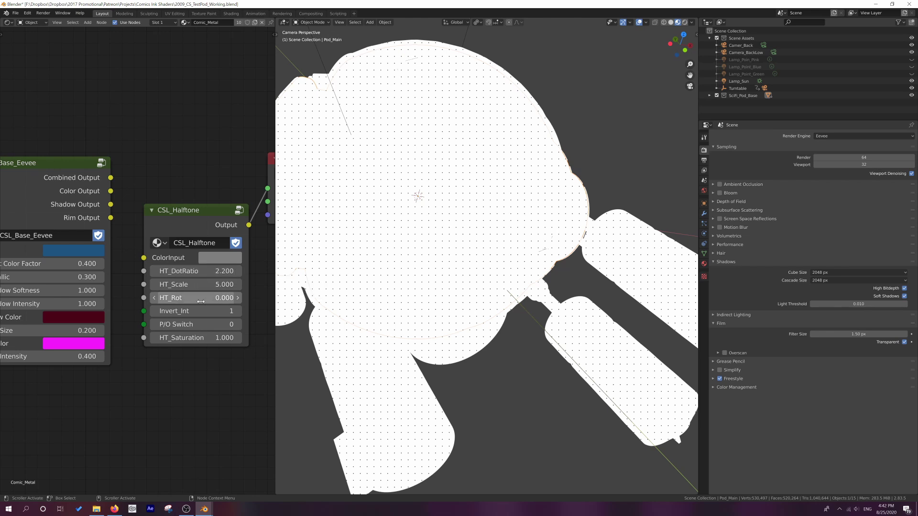
- Reset HT_DotRatio and enter 0.5
{"action": "key", "text": "BackSpace"}
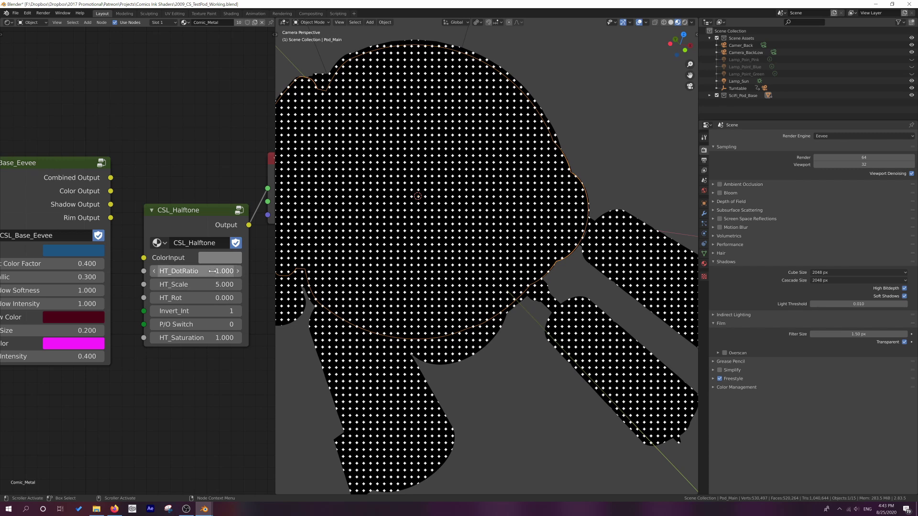
{"action": "left_click", "coordinate": [195, 277]}
{"action": "type", "text": "0.5"}
{"action": "key", "text": "Return"}
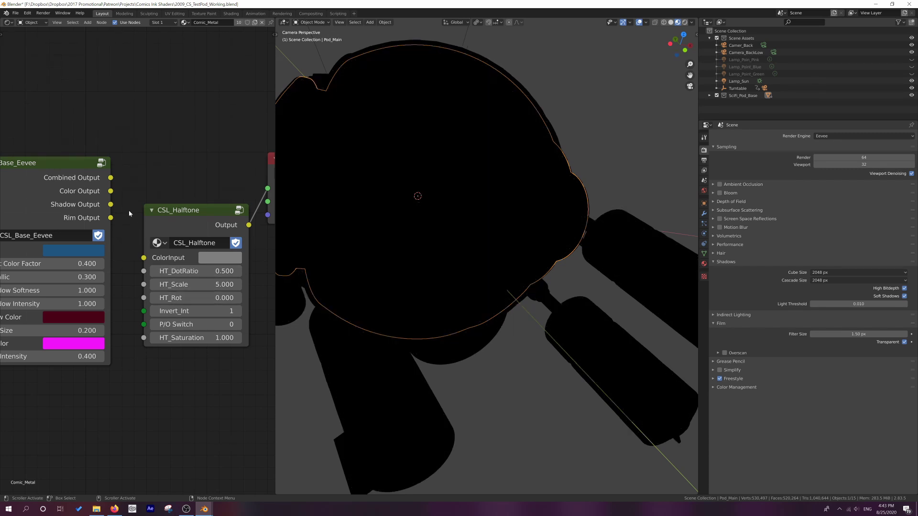
- Reconnect Shadow Output to CSL_Halftone's ColorInput and toggle Invert_Int off and back on
{"action": "left_click_drag", "start_coordinate": [111, 204], "coordinate": [146, 260]}
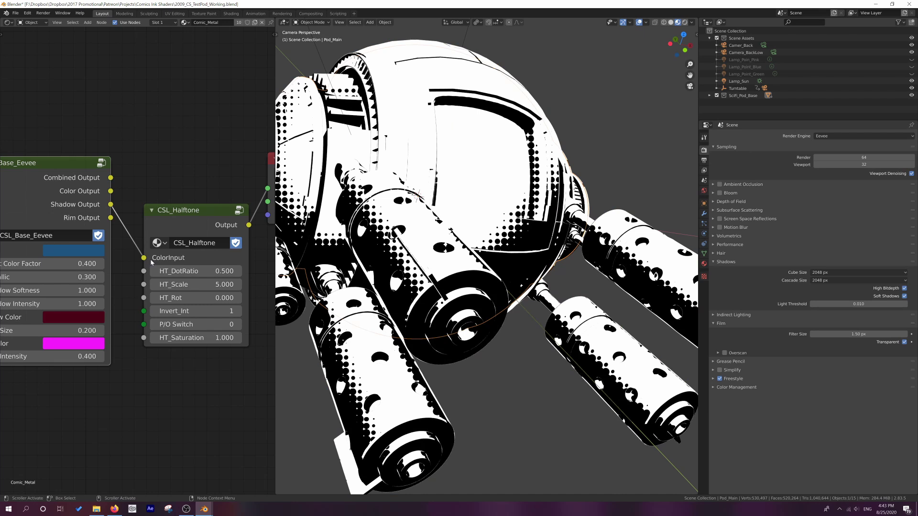
{"action": "left_click", "coordinate": [154, 311]}
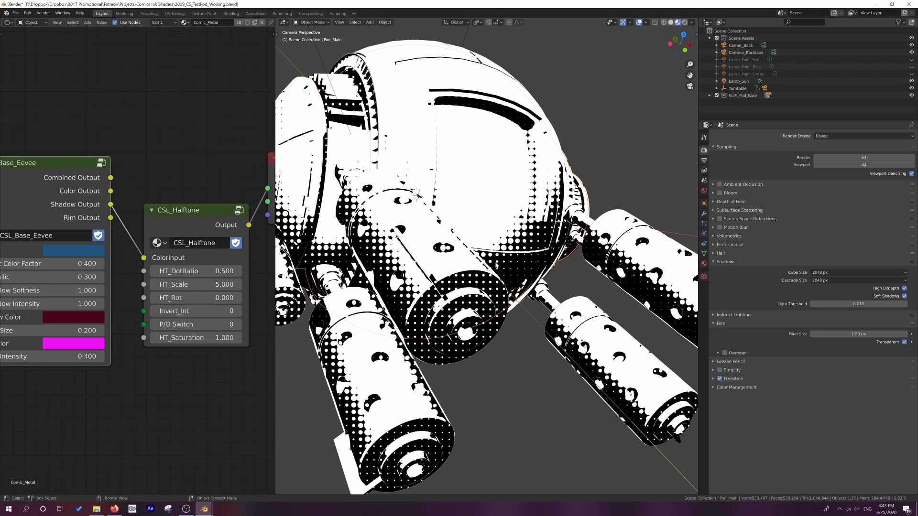
{"action": "left_click", "coordinate": [238, 311]}
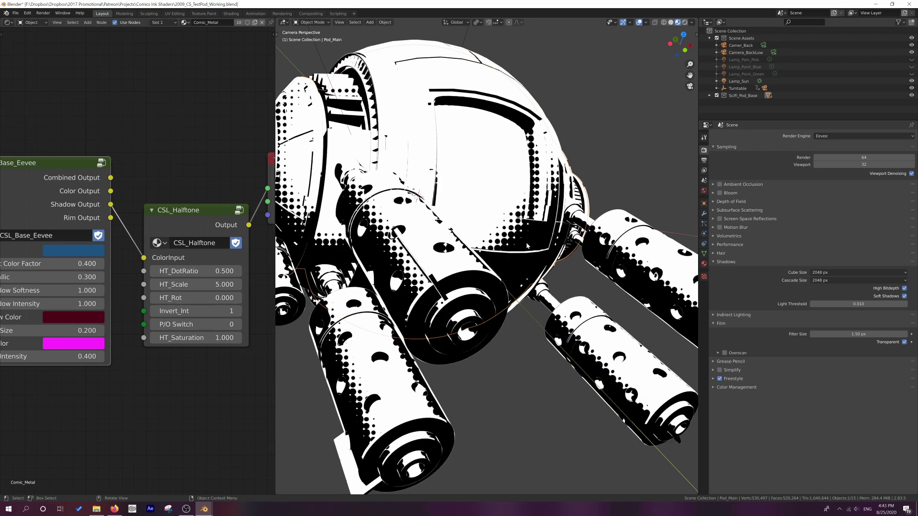
- Try HT_DotRatio values from 0.300 up to 1.200
{"action": "left_click", "coordinate": [155, 271]}
{"action": "left_click", "coordinate": [155, 271]}
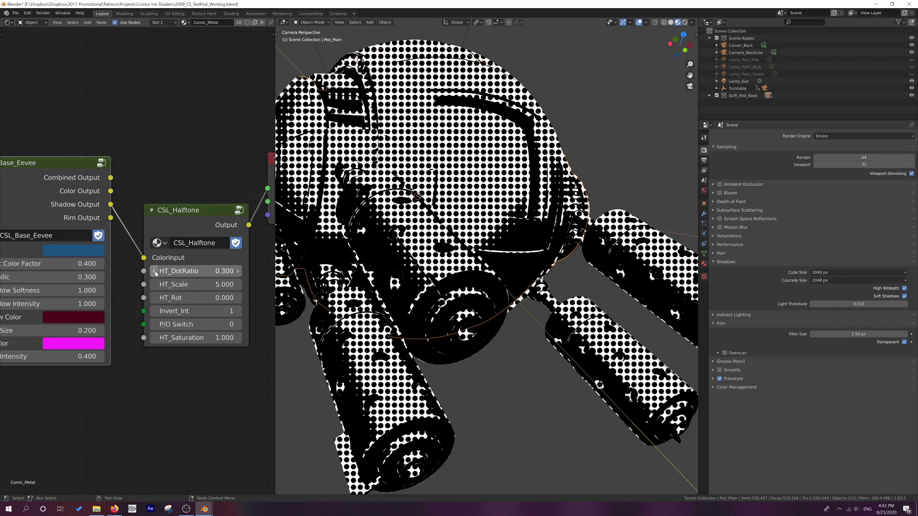
{"action": "left_click", "coordinate": [237, 270]}
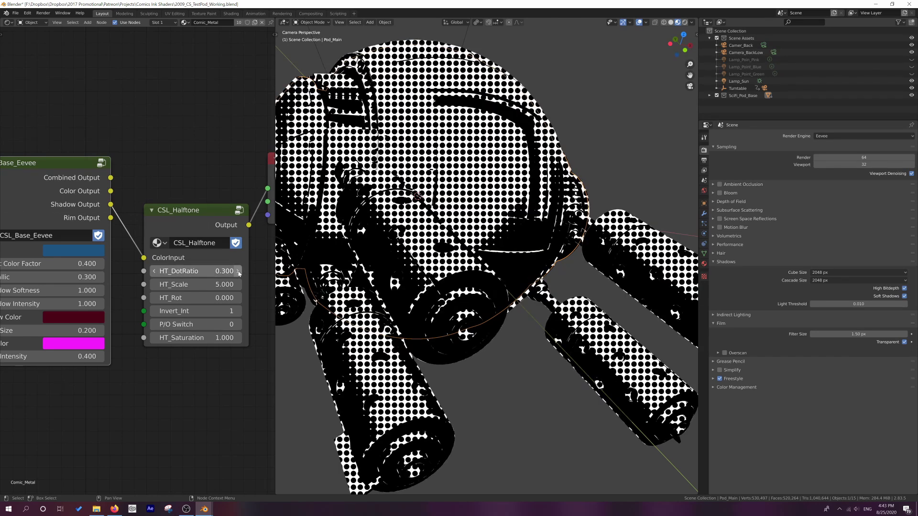
{"action": "left_click", "coordinate": [238, 271]}
{"action": "left_click", "coordinate": [237, 271]}
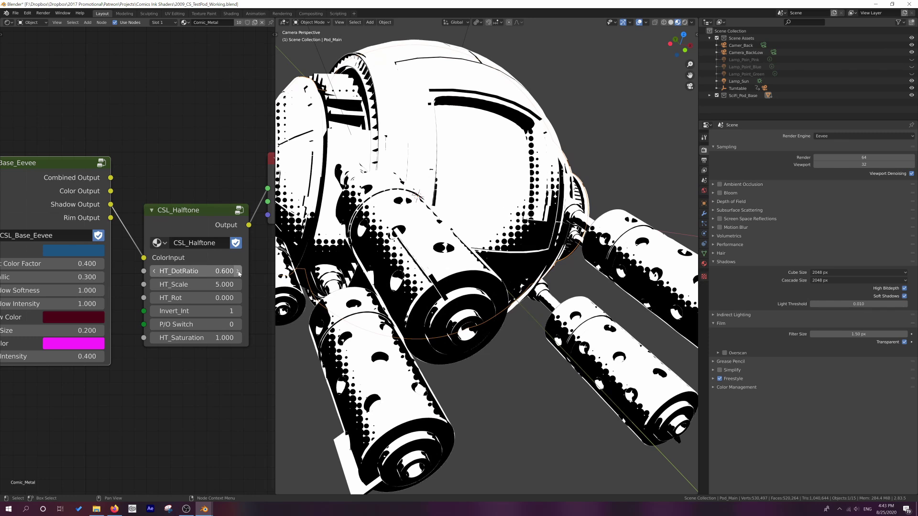
{"action": "left_click", "coordinate": [154, 311]}
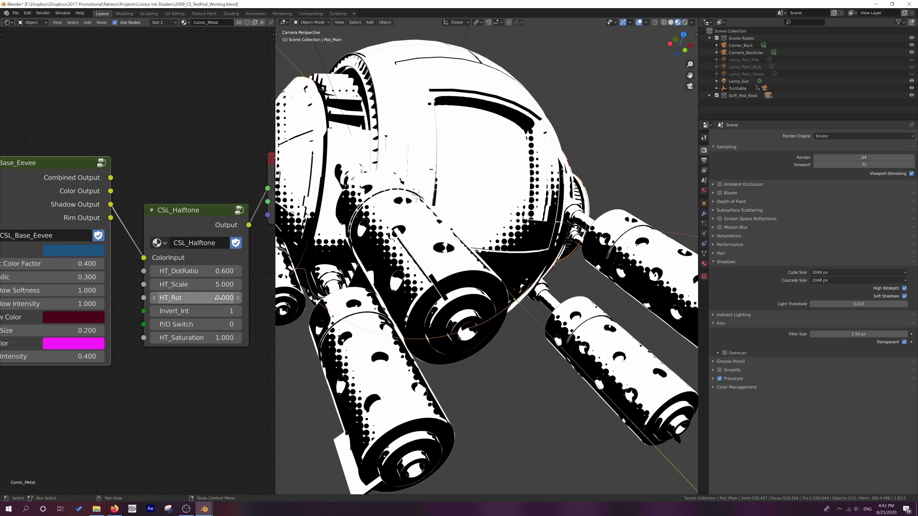
{"action": "left_click", "coordinate": [238, 271]}
{"action": "left_click", "coordinate": [237, 271]}
{"action": "left_click", "coordinate": [238, 271]}
{"action": "left_click", "coordinate": [237, 271]}
{"action": "left_click", "coordinate": [238, 271]}
{"action": "left_click", "coordinate": [238, 271]}
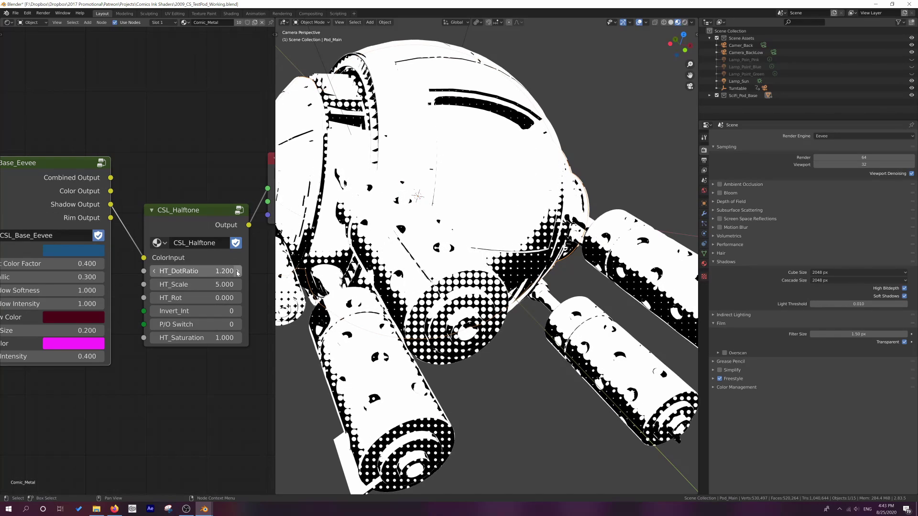
- Lower HT_DotRatio back down to 0.200
{"action": "left_click", "coordinate": [154, 271]}
{"action": "left_click", "coordinate": [154, 271]}
{"action": "left_click", "coordinate": [153, 271]}
{"action": "left_click", "coordinate": [154, 271]}
{"action": "left_click", "coordinate": [154, 270]}
{"action": "left_click", "coordinate": [154, 271]}
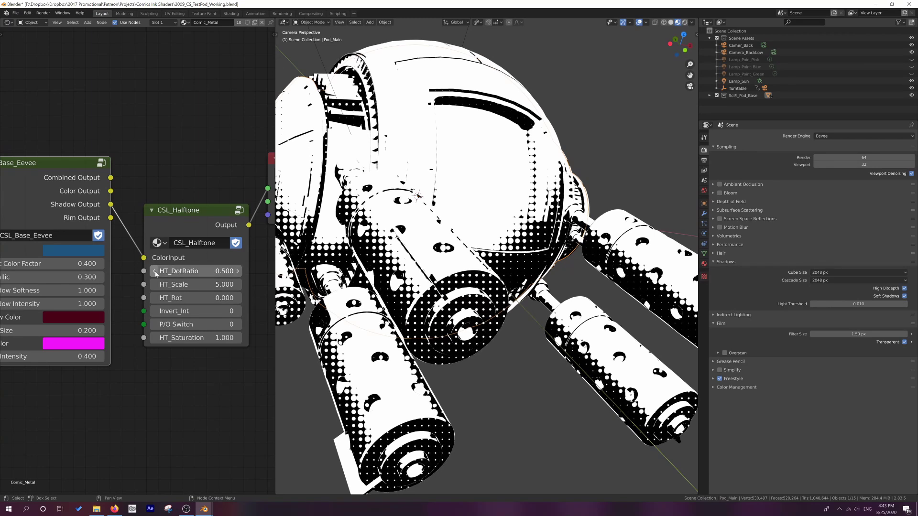
{"action": "left_click", "coordinate": [154, 271]}
{"action": "left_click", "coordinate": [154, 271]}
{"action": "left_click", "coordinate": [154, 272]}
{"action": "left_click", "coordinate": [155, 272]}
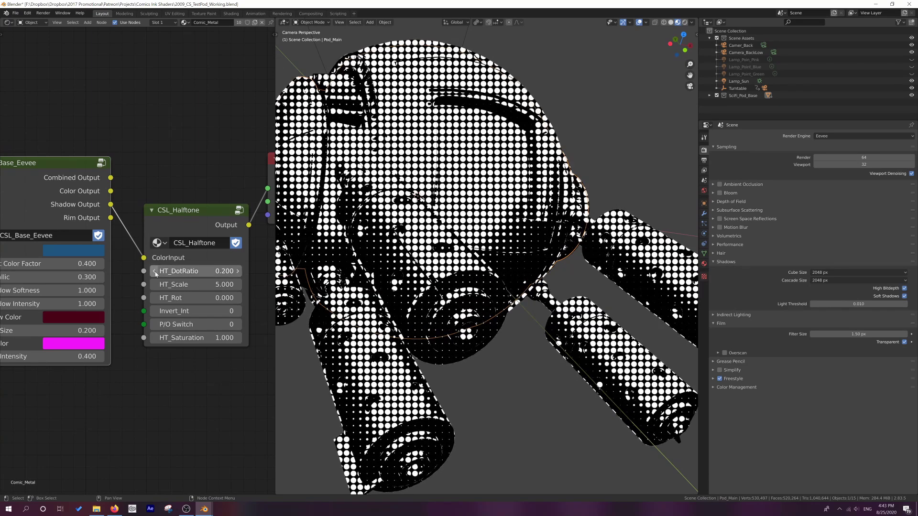
- Set the halftone HT_Scale to 50, then settle on 20
{"action": "double_click", "coordinate": [191, 284]}
{"action": "type", "text": "50"}
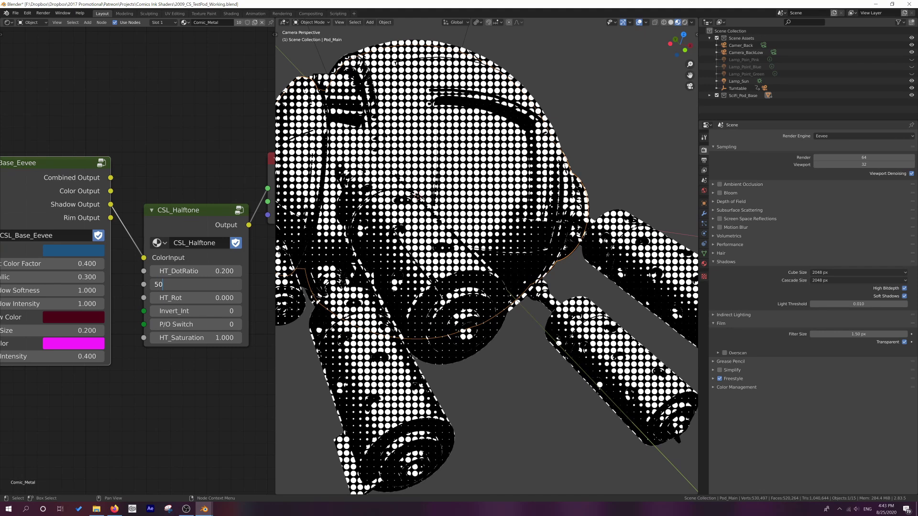
{"action": "key", "text": "Return"}
{"action": "double_click", "coordinate": [191, 284]}
{"action": "type", "text": "20"}
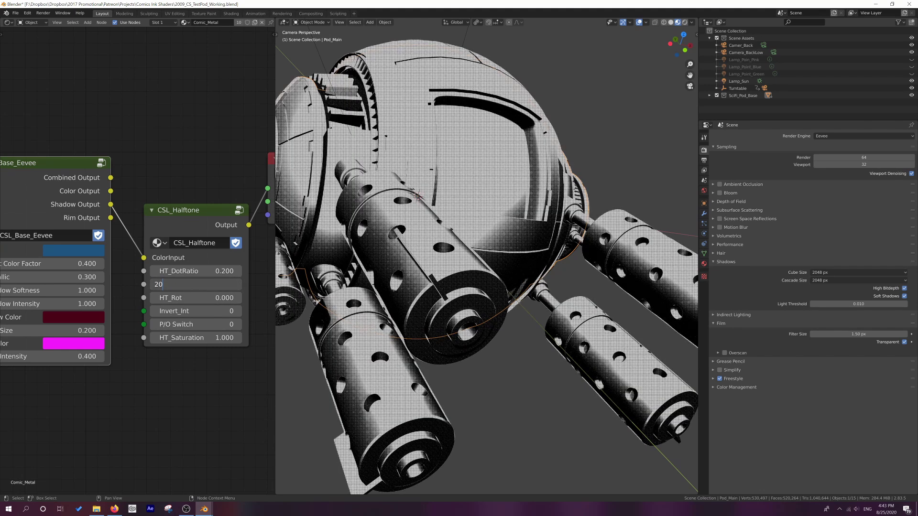
{"action": "key", "text": "Return"}
- Play the turntable and set the halftone HT_Rot to 45
{"action": "key", "text": "space"}
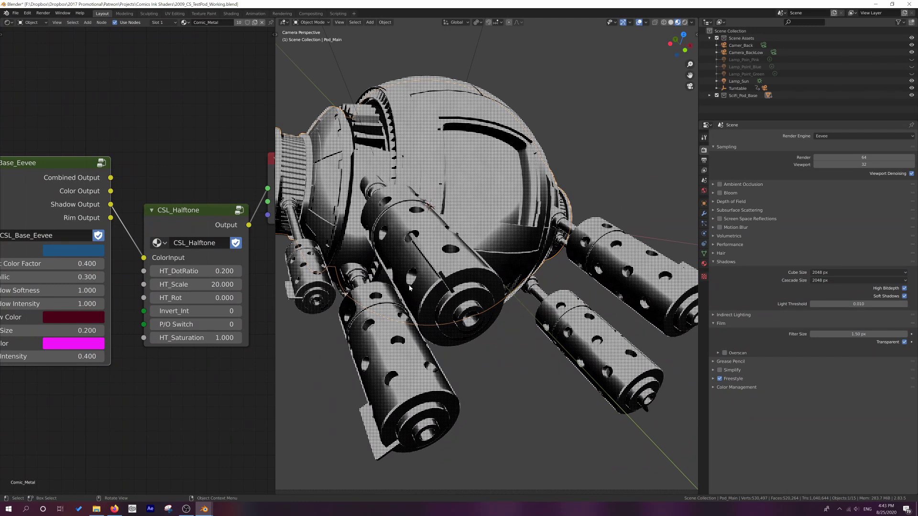
{"action": "left_click_drag", "start_coordinate": [196, 298], "coordinate": [210, 297]}
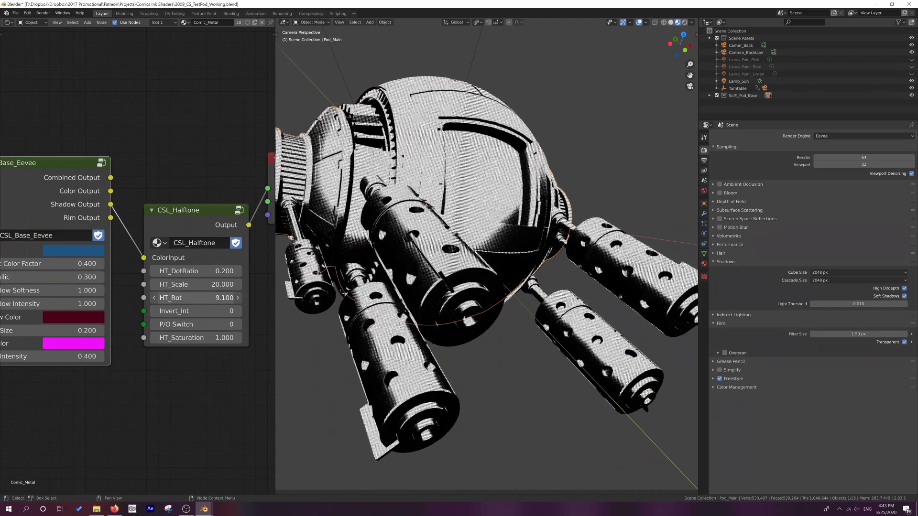
{"action": "double_click", "coordinate": [210, 297]}
{"action": "type", "text": "18.1"}
{"action": "key", "text": "BackSpace"}
{"action": "key", "text": "BackSpace"}
{"action": "key", "text": "BackSpace"}
{"action": "key", "text": "BackSpace"}
{"action": "type", "text": "45"}
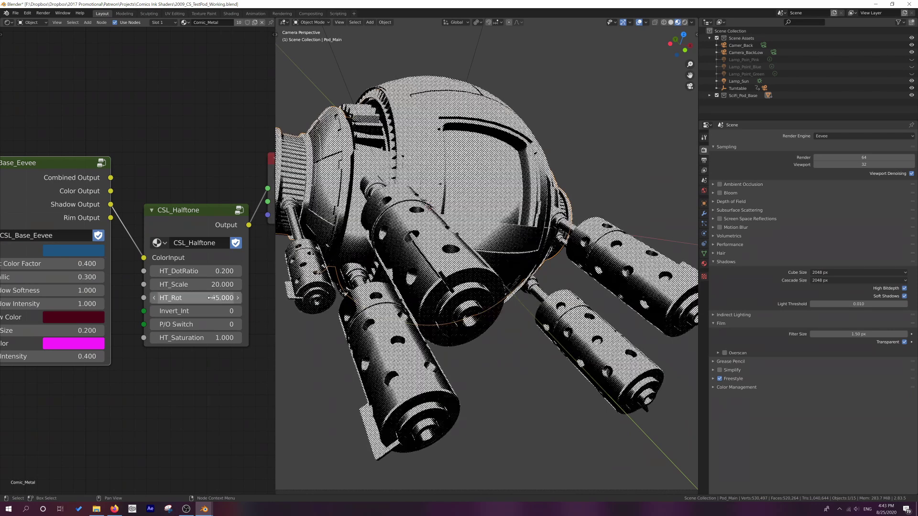
{"action": "key", "text": "Return"}
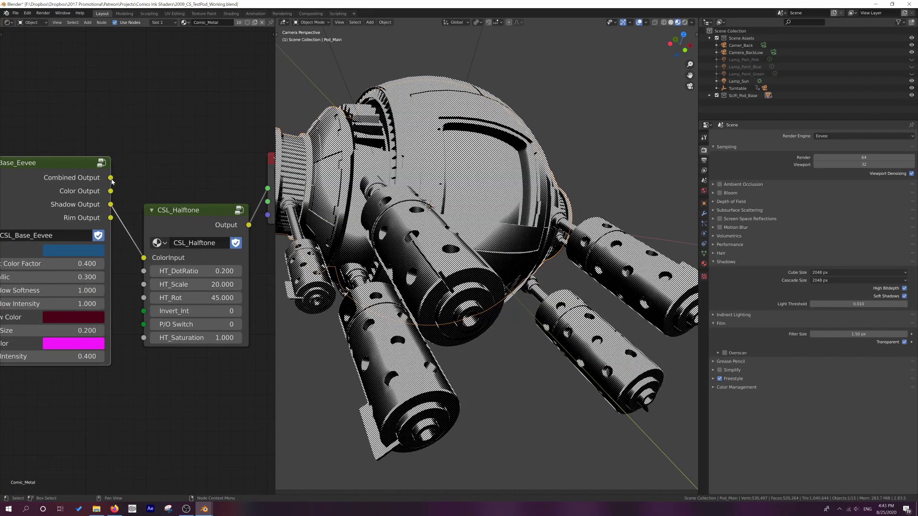
- Link Combined Output into CSL_Halftone's ColorInput and lower its HT_Saturation to 0.300
{"action": "left_click_drag", "start_coordinate": [111, 180], "coordinate": [146, 261]}
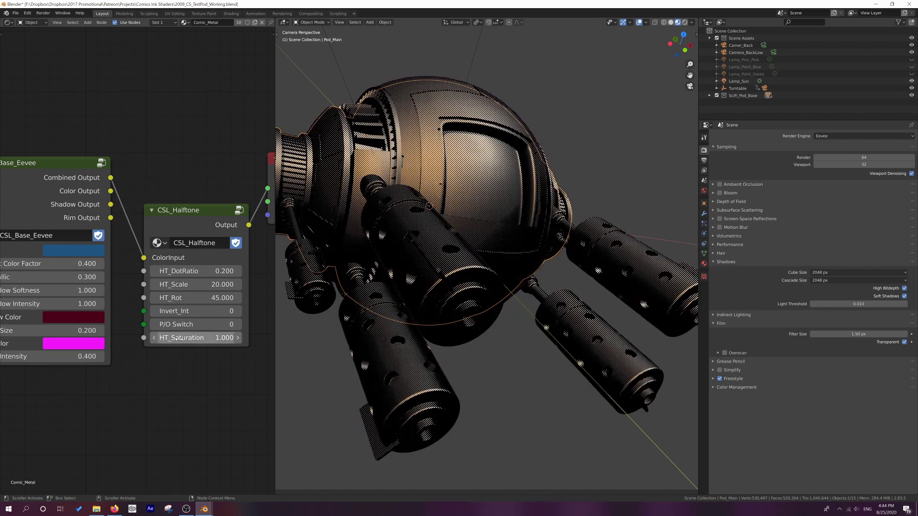
{"action": "left_click_drag", "start_coordinate": [155, 341], "coordinate": [122, 341]}
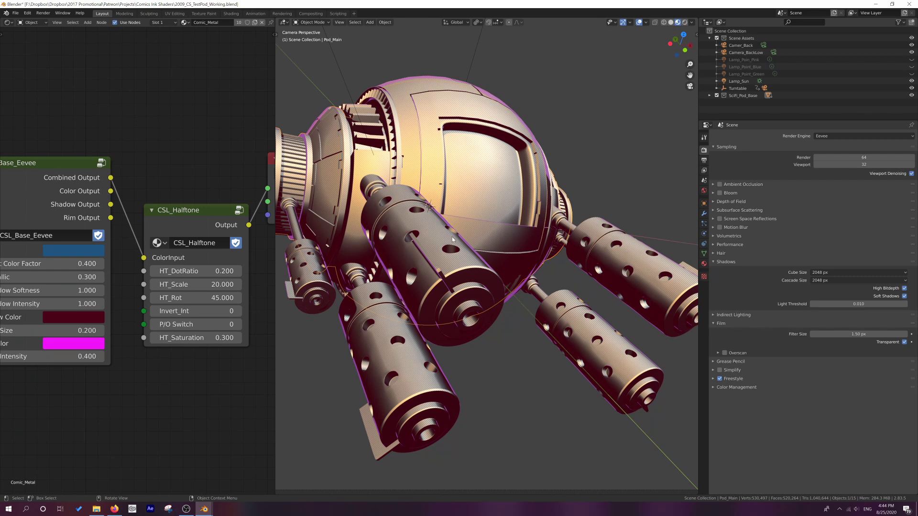
- Raise HT_Saturation to 0.500 and give CSL_Base_Eevee Shadow Intensity 0.800 and Metallic 0.400
{"action": "scroll", "coordinate": [452, 239], "scroll_direction": "down", "scroll_amount": 2}
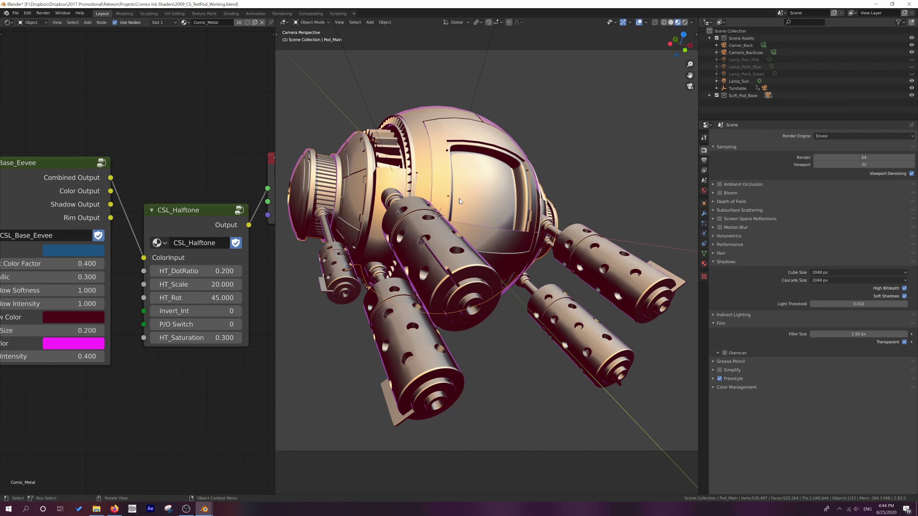
{"action": "left_click_drag", "start_coordinate": [196, 337], "coordinate": [210, 338]}
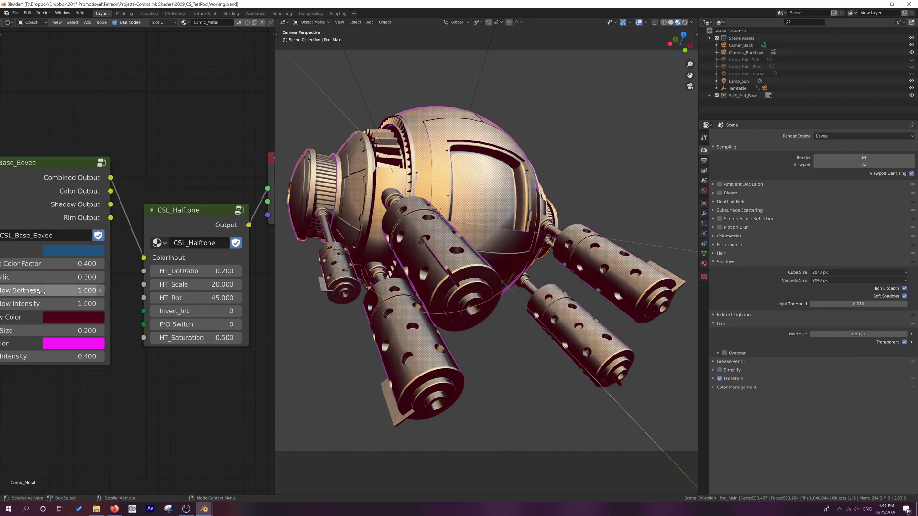
{"action": "scroll", "coordinate": [139, 261], "scroll_direction": "down", "scroll_amount": 1}
{"action": "middle_click_drag", "start_coordinate": [13, 305], "coordinate": [57, 305]}
{"action": "left_click_drag", "start_coordinate": [57, 300], "coordinate": [40, 300]}
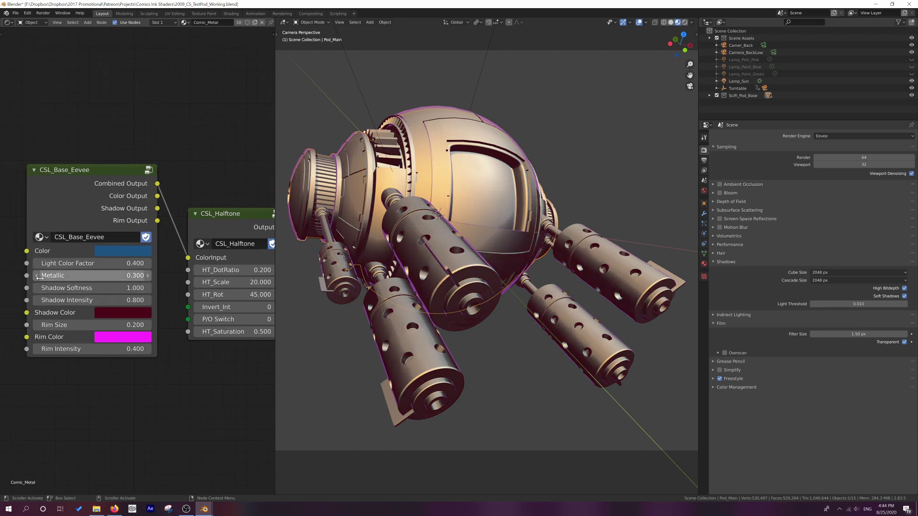
{"action": "left_click", "coordinate": [148, 276]}
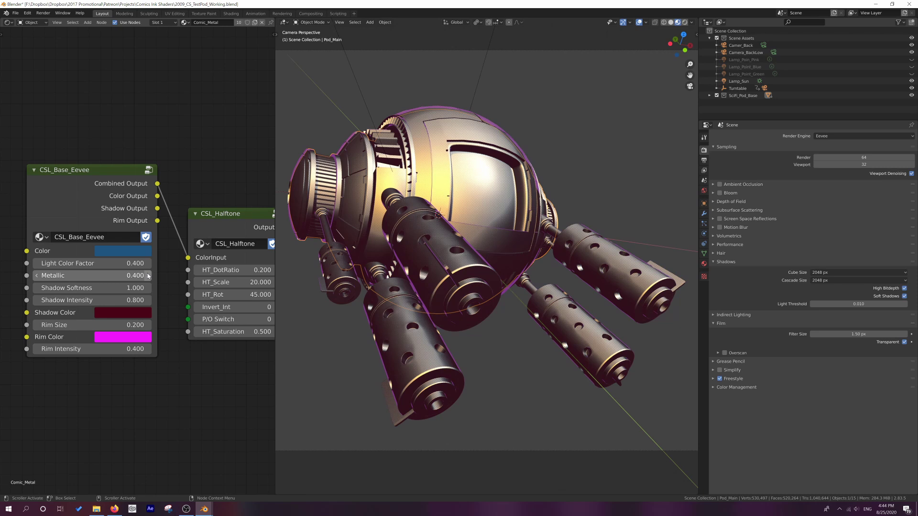
- Add a CSL_Sketchlines group node and feed Shadow Output into its ColorInput
{"action": "middle_click_drag", "start_coordinate": [148, 275], "coordinate": [83, 269]}
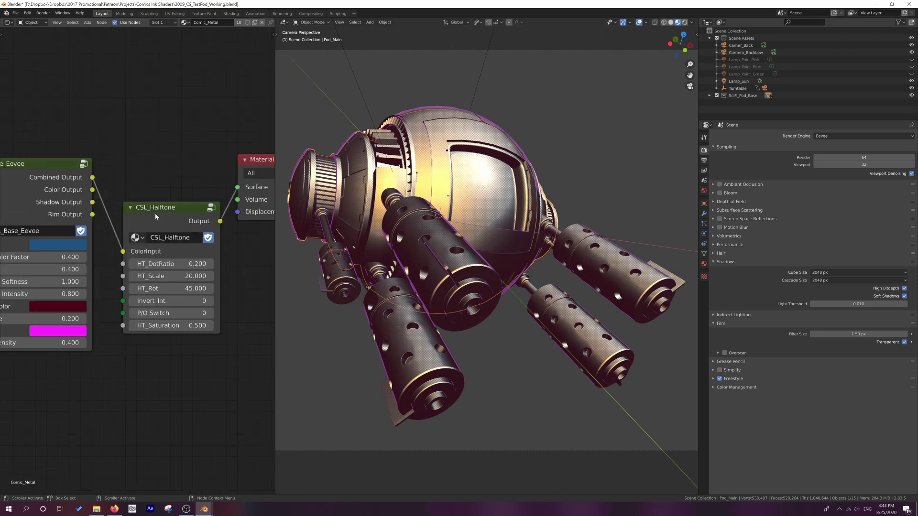
{"action": "left_click_drag", "start_coordinate": [156, 217], "coordinate": [150, 149]}
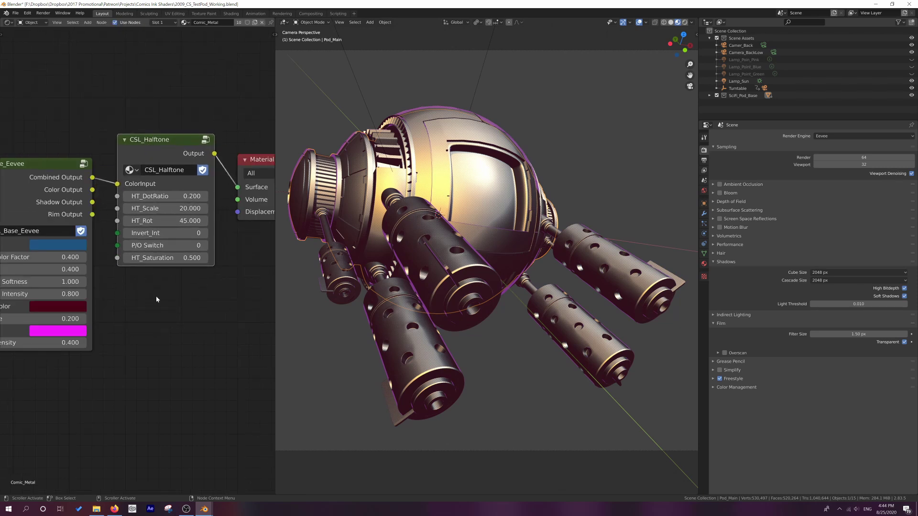
{"action": "key", "text": "shift+a"}
{"action": "mouse_move", "coordinate": [155, 296]}
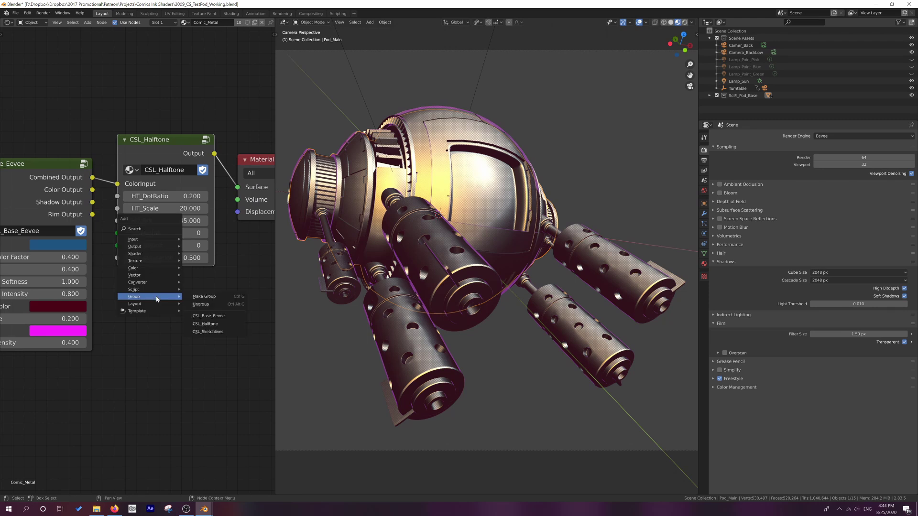
{"action": "left_click", "coordinate": [208, 332]}
{"action": "left_click_drag", "start_coordinate": [153, 313], "coordinate": [123, 315]}
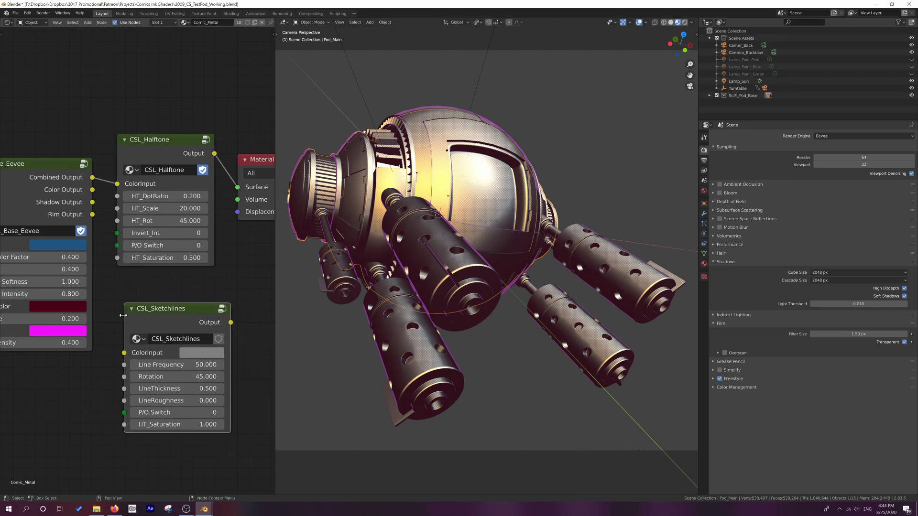
{"action": "left_click_drag", "start_coordinate": [92, 203], "coordinate": [124, 353]}
- Route the CSL_Sketchlines output to Material Output Surface and give the group a fake user
{"action": "middle_click_drag", "start_coordinate": [196, 280], "coordinate": [96, 288]}
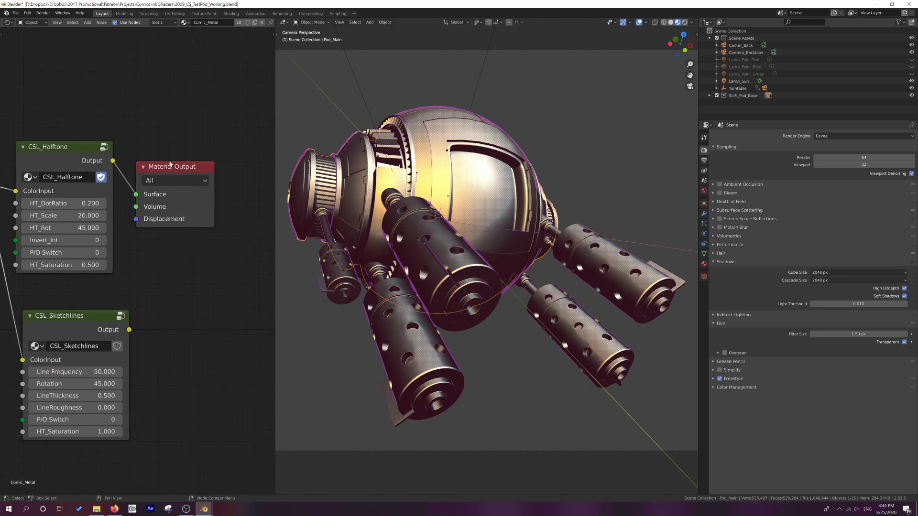
{"action": "left_click_drag", "start_coordinate": [184, 166], "coordinate": [256, 176]}
{"action": "left_click_drag", "start_coordinate": [129, 330], "coordinate": [213, 208]}
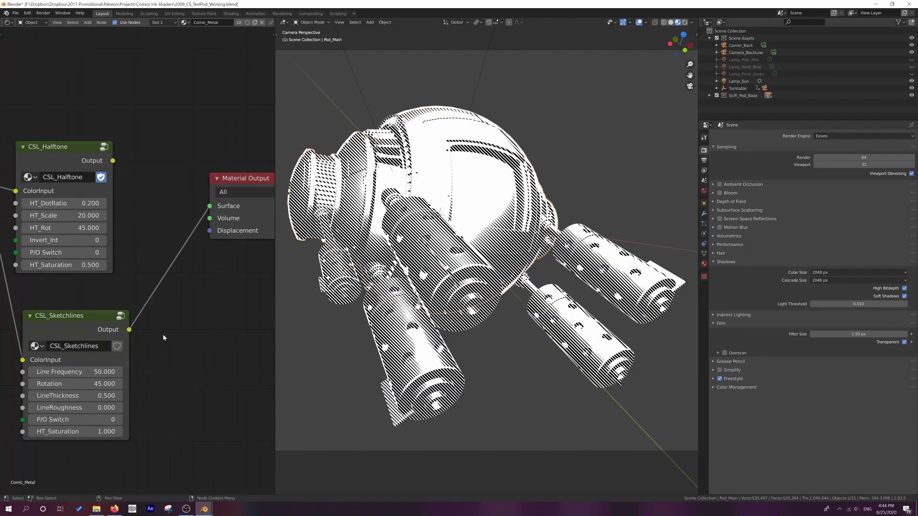
{"action": "scroll", "coordinate": [160, 351], "scroll_direction": "up", "scroll_amount": 2}
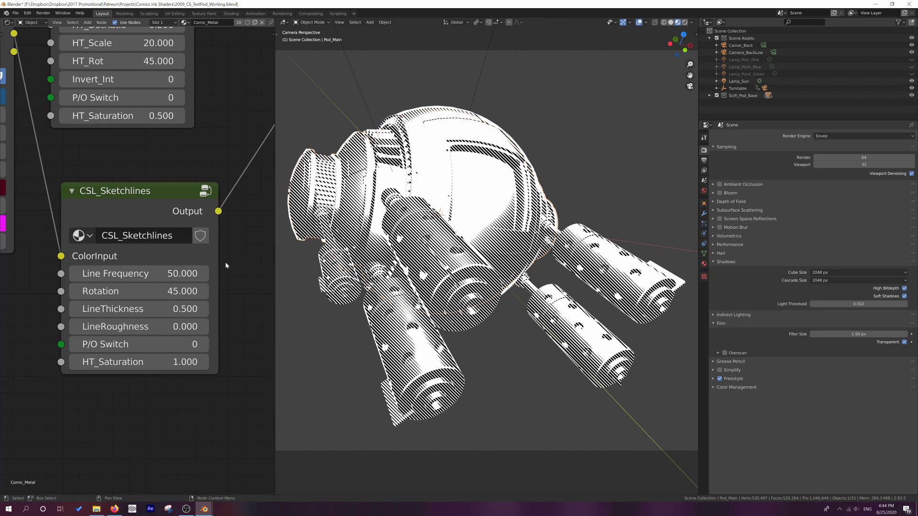
{"action": "left_click", "coordinate": [200, 235]}
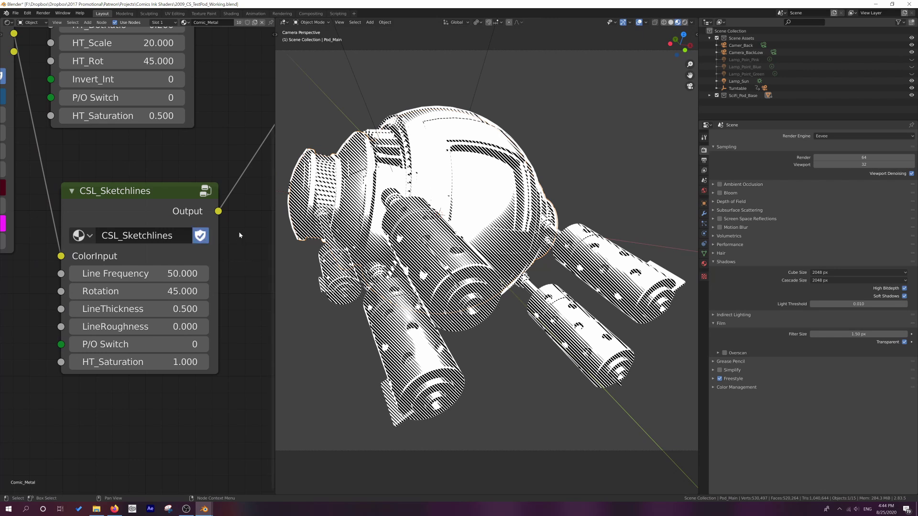
{"action": "scroll", "coordinate": [239, 232], "scroll_direction": "down", "scroll_amount": 1}
{"action": "scroll", "coordinate": [237, 231], "scroll_direction": "up", "scroll_amount": 1}
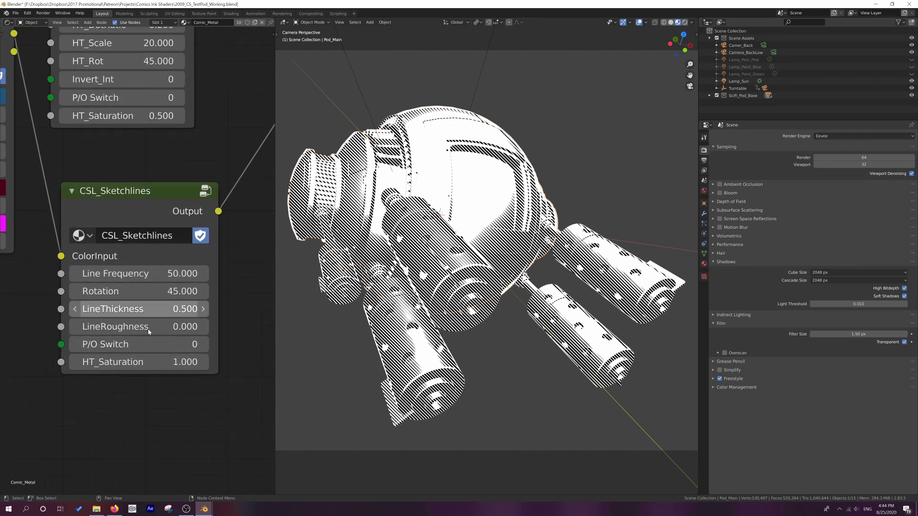
{"action": "left_click", "coordinate": [167, 274]}
{"action": "type", "text": "10"}
{"action": "key", "text": "Return"}
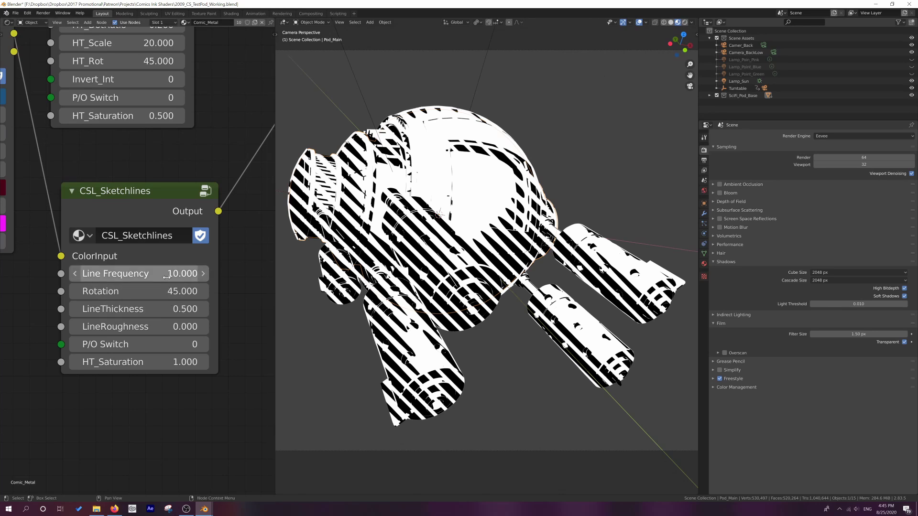
{"action": "left_click", "coordinate": [144, 273]}
{"action": "type", "text": "50.0"}
{"action": "key", "text": "BackSpace"}
{"action": "key", "text": "BackSpace"}
{"action": "key", "text": "BackSpace"}
{"action": "key", "text": "BackSpace"}
{"action": "type", "text": "100"}
{"action": "key", "text": "Return"}
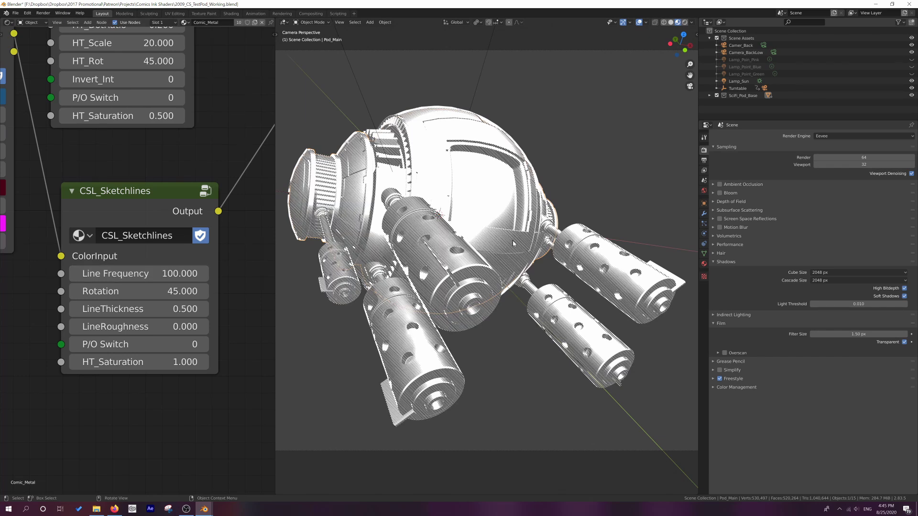
{"action": "left_click", "coordinate": [172, 274]}
{"action": "type", "text": "50"}
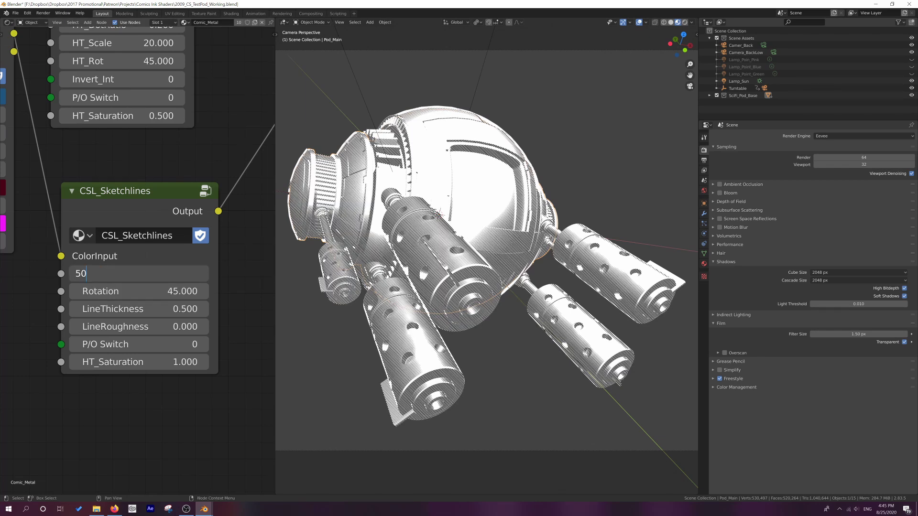
{"action": "key", "text": "Return"}
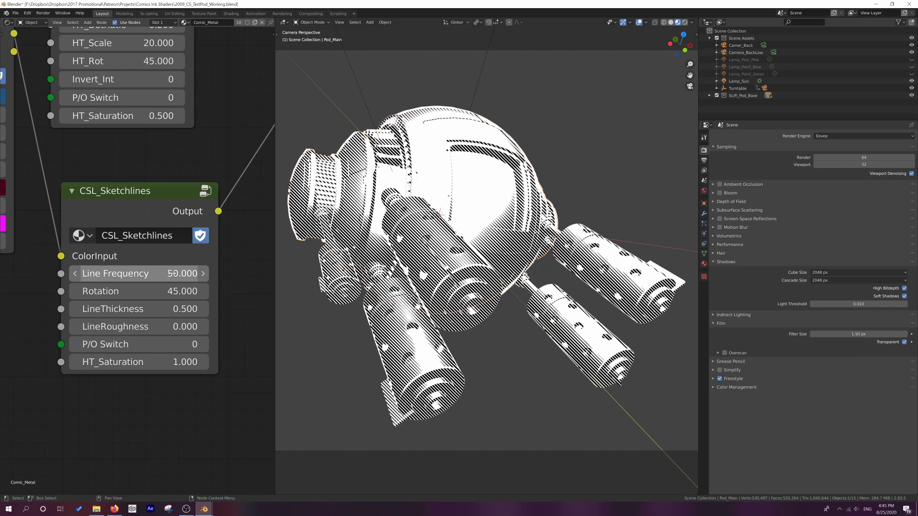
- Try CSL_Sketchlines Rotation values of 0, about 28 and -45
{"action": "left_click", "coordinate": [177, 291]}
{"action": "type", "text": "0"}
{"action": "key", "text": "Return"}
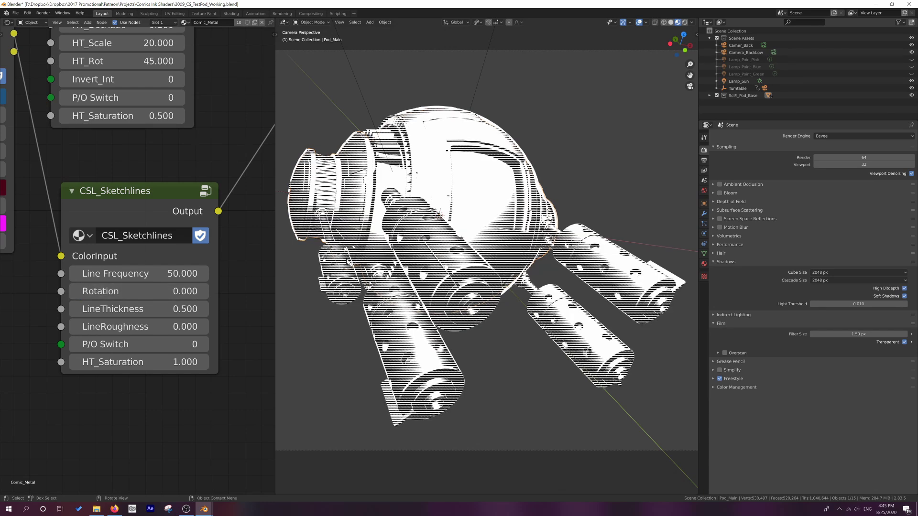
{"action": "mouse_move", "coordinate": [139, 291]}
{"action": "left_mouse_down"}
{"action": "mouse_move", "coordinate": [227, 291]}
{"action": "mouse_move", "coordinate": [93, 291]}
{"action": "mouse_move", "coordinate": [151, 291]}
{"action": "left_mouse_up"}
{"action": "left_click", "coordinate": [151, 291]}
{"action": "type", "text": "-45"}
{"action": "key", "text": "Return"}
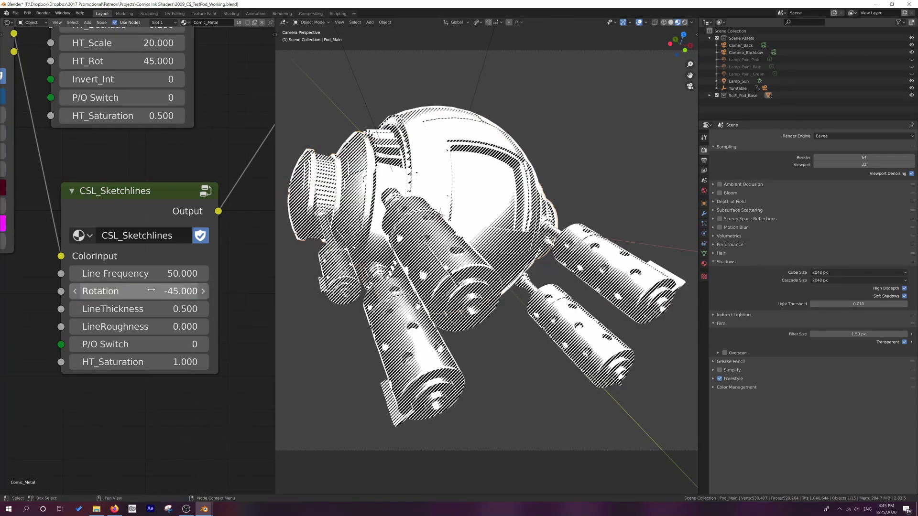
- Enter a Rotation of 45, then settle on 30
{"action": "left_click", "coordinate": [159, 290]}
{"action": "type", "text": "45"}
{"action": "key", "text": "Return"}
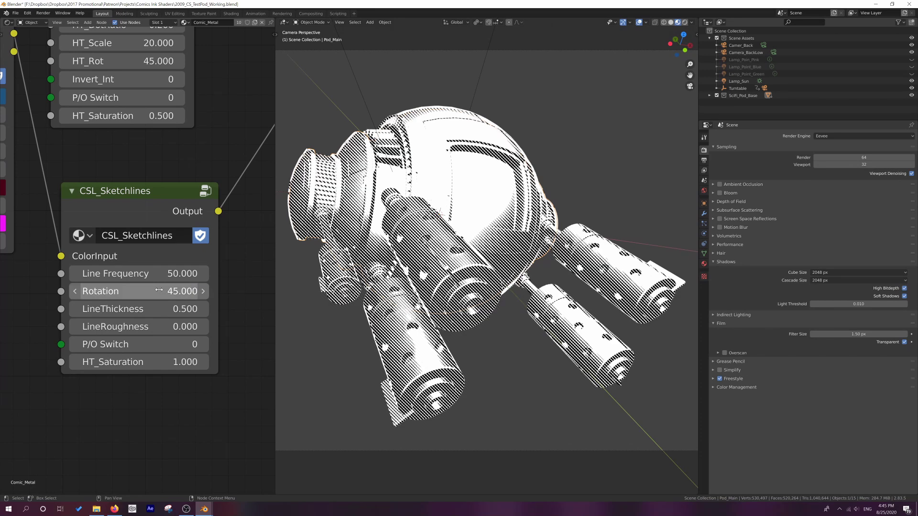
{"action": "left_click", "coordinate": [158, 290]}
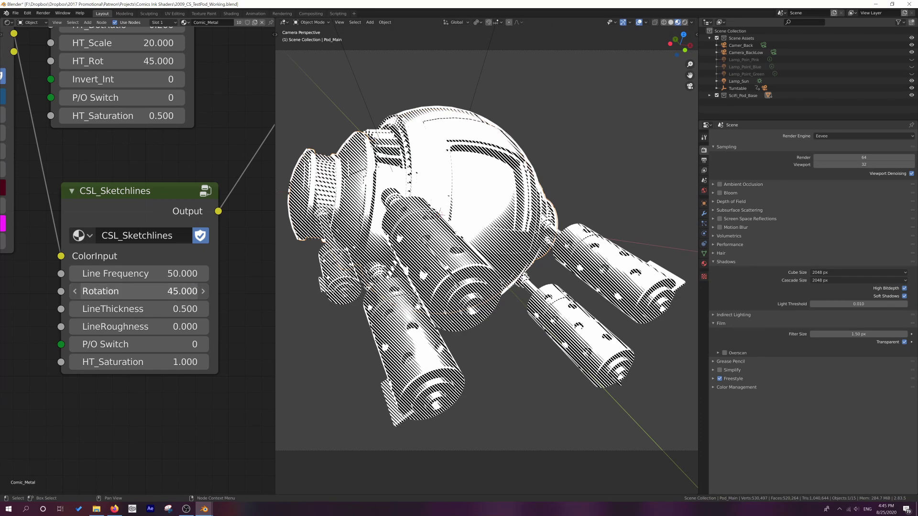
{"action": "type", "text": "30"}
{"action": "key", "text": "Return"}
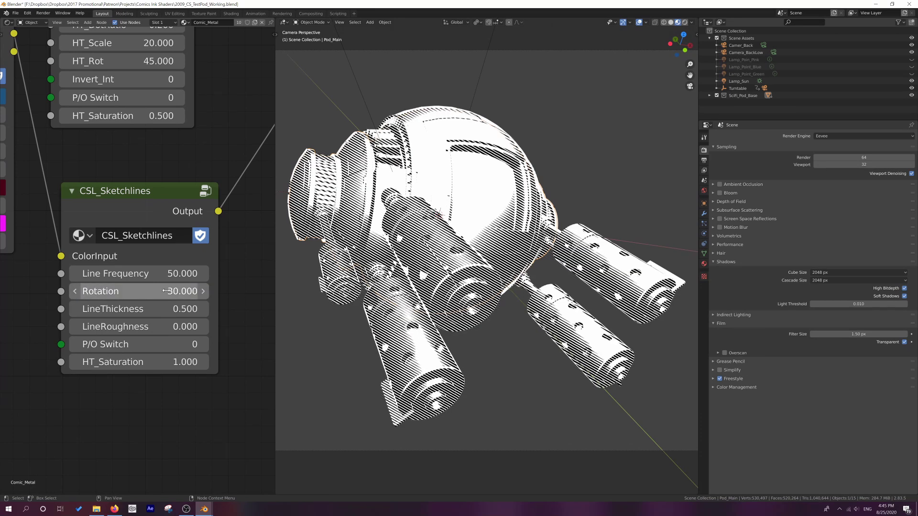
- Thin the sketch lines down to LineThickness 0.100 and return to camera view
{"action": "left_click", "coordinate": [74, 309]}
{"action": "left_click", "coordinate": [74, 309]}
{"action": "left_click", "coordinate": [74, 309]}
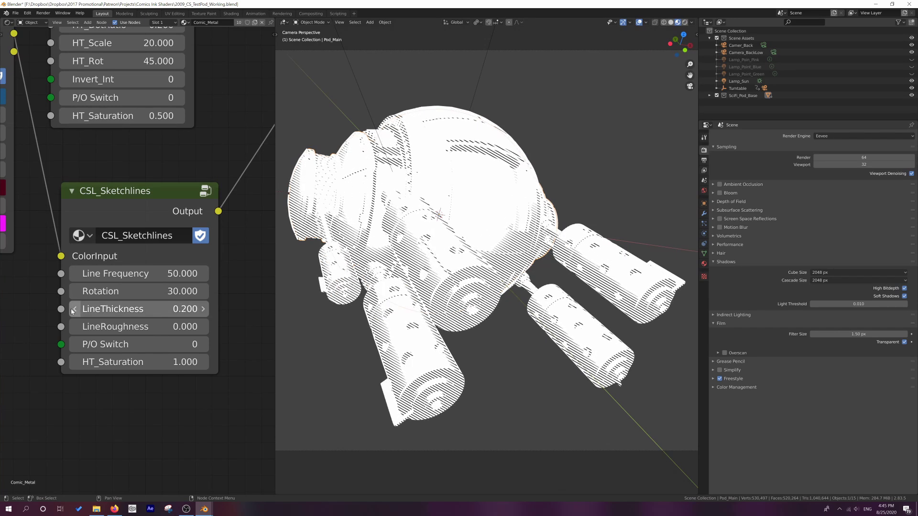
{"action": "left_click", "coordinate": [74, 309]}
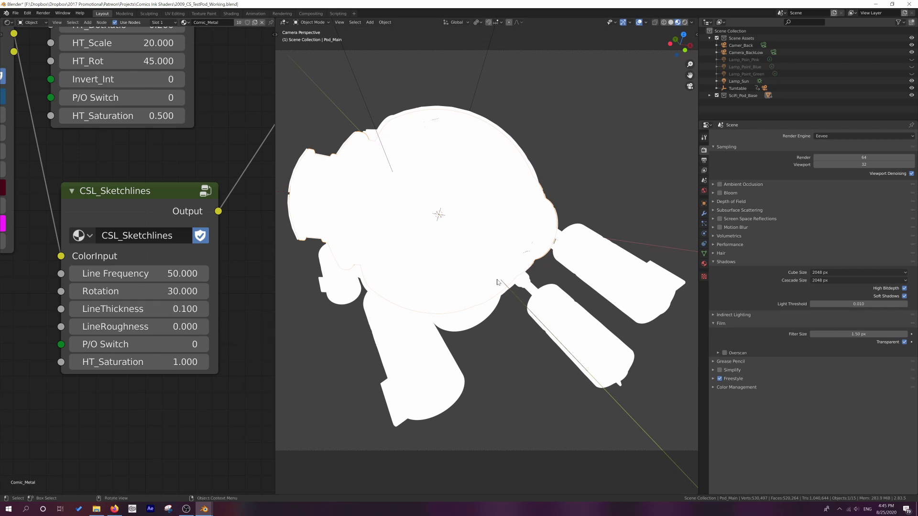
{"action": "mouse_move", "coordinate": [363, 292]}
{"action": "middle_mouse_down"}
{"action": "mouse_move", "coordinate": [397, 266]}
{"action": "mouse_move", "coordinate": [353, 305]}
{"action": "middle_mouse_up"}
{"action": "key", "text": "KP_0"}
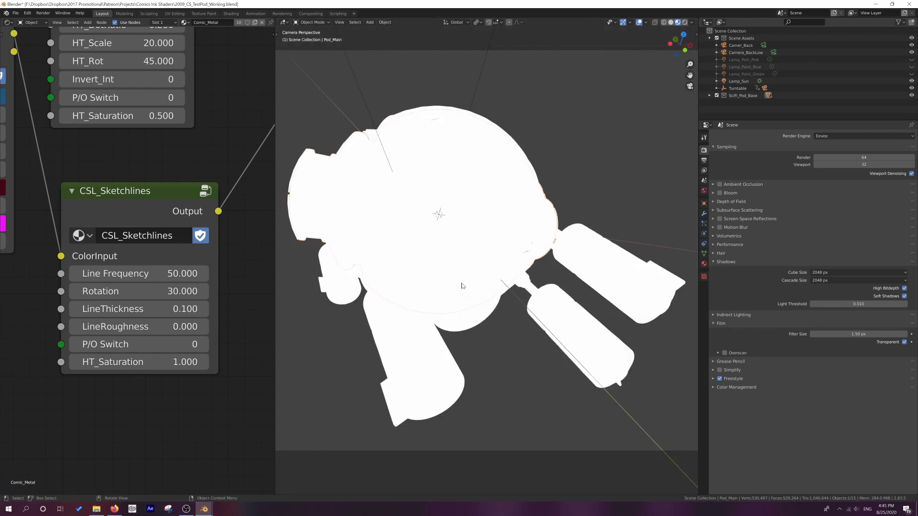
- Raise LineThickness step by step up to its maximum
{"action": "left_click", "coordinate": [204, 309]}
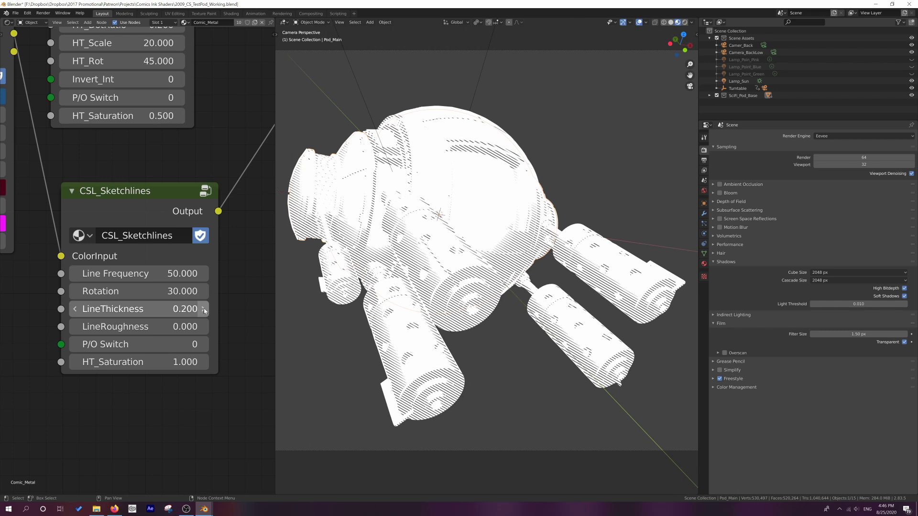
{"action": "left_click", "coordinate": [204, 309]}
{"action": "left_click", "coordinate": [204, 309]}
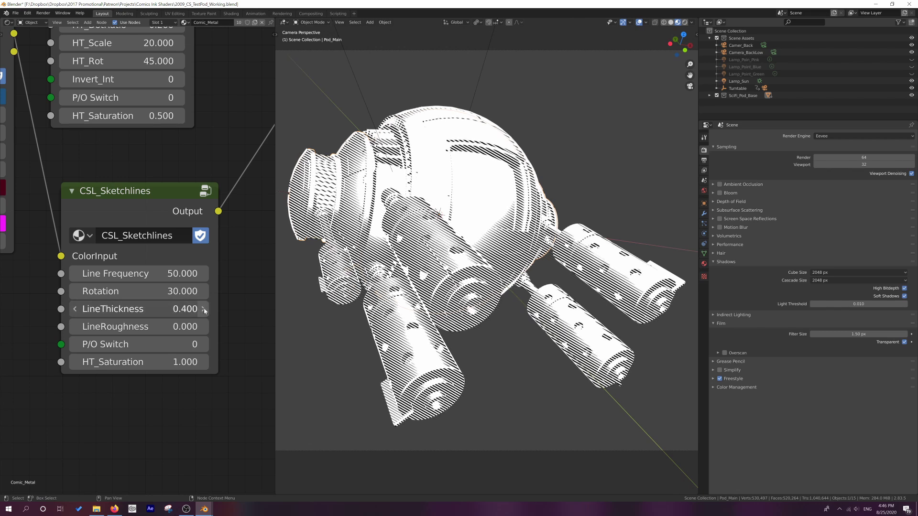
{"action": "left_click", "coordinate": [204, 309]}
{"action": "left_click", "coordinate": [203, 308]}
{"action": "left_click", "coordinate": [204, 308]}
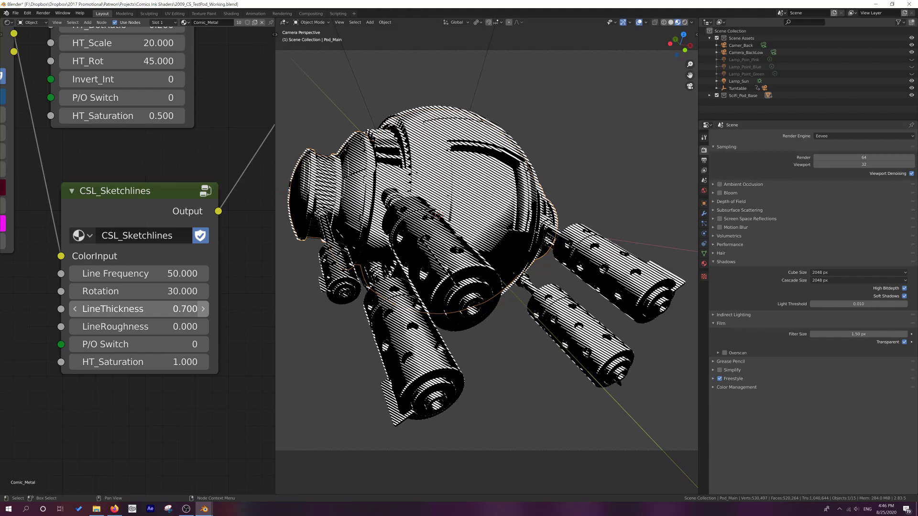
{"action": "left_click", "coordinate": [203, 308]}
{"action": "left_click", "coordinate": [203, 309]}
{"action": "left_click", "coordinate": [204, 308]}
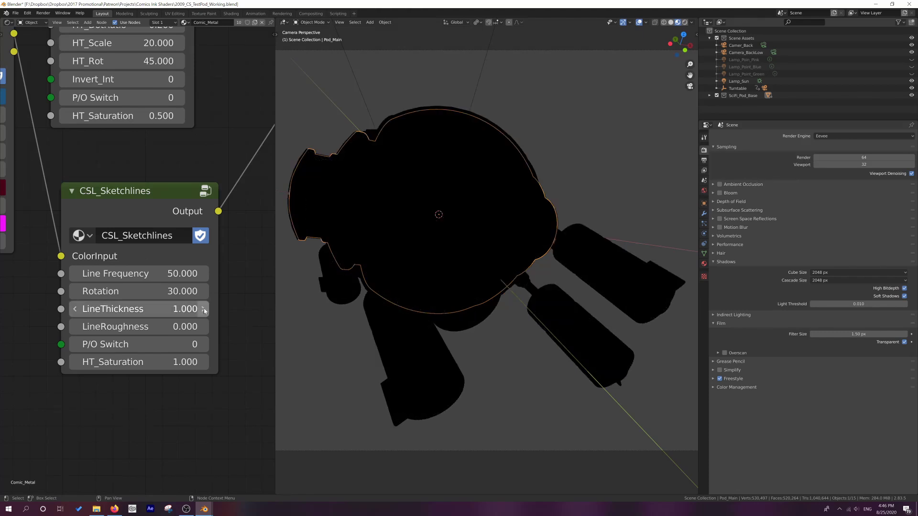
- Bring LineThickness back down to 0.400
{"action": "left_click", "coordinate": [75, 308]}
{"action": "left_click", "coordinate": [75, 309]}
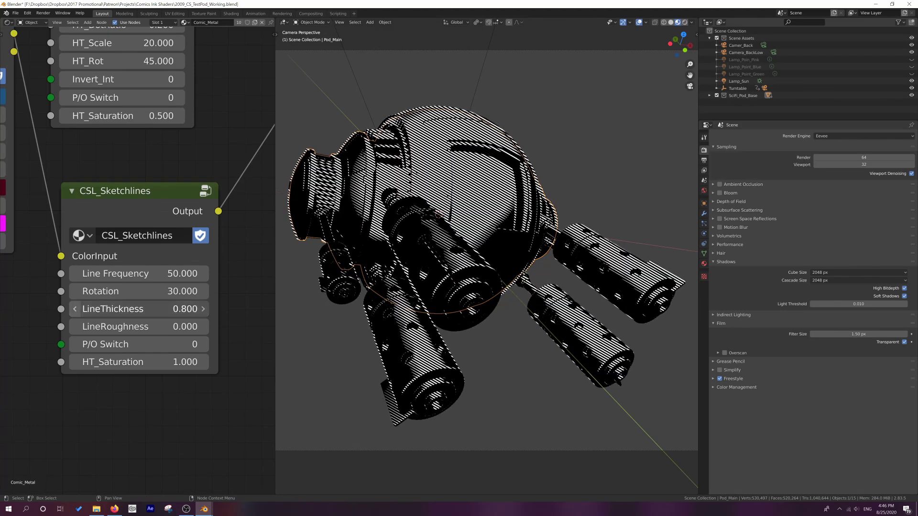
{"action": "left_click", "coordinate": [75, 309]}
{"action": "left_click", "coordinate": [75, 309]}
{"action": "left_click", "coordinate": [75, 309]}
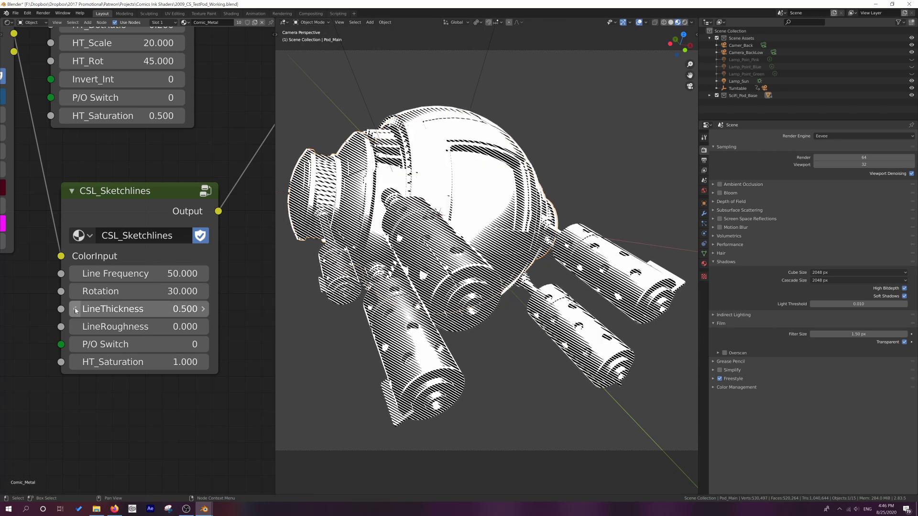
{"action": "left_click", "coordinate": [75, 310]}
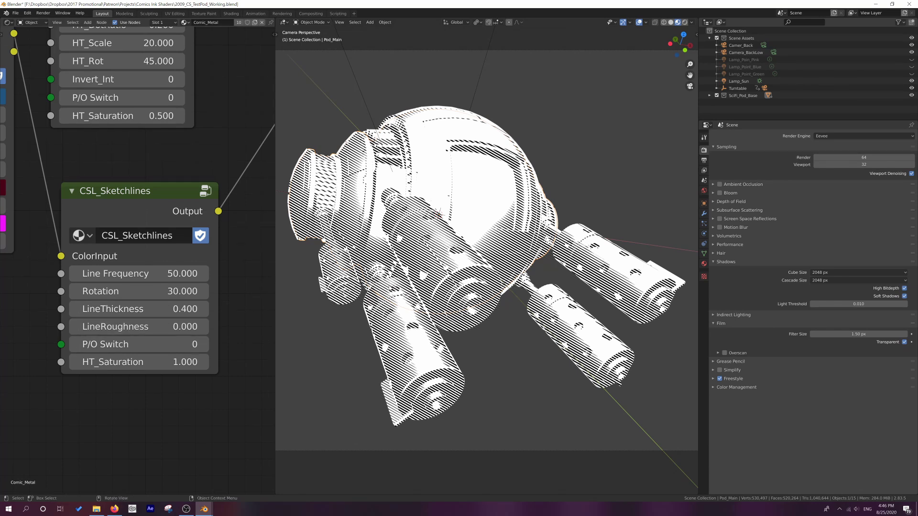
- Reduce LineThickness to 0.300 and settle LineRoughness at 0.300 after trying other values
{"action": "left_click", "coordinate": [75, 309]}
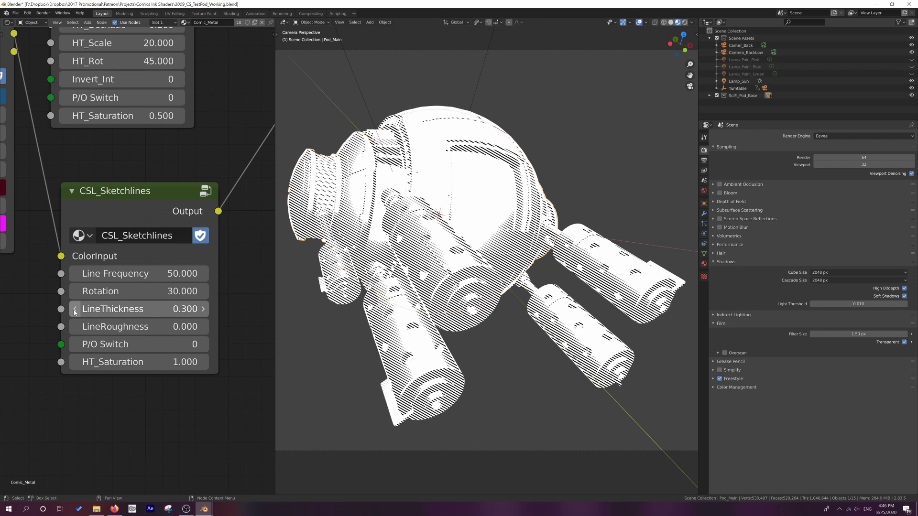
{"action": "left_click", "coordinate": [203, 327]}
{"action": "left_click", "coordinate": [204, 327]}
{"action": "left_click", "coordinate": [204, 327]}
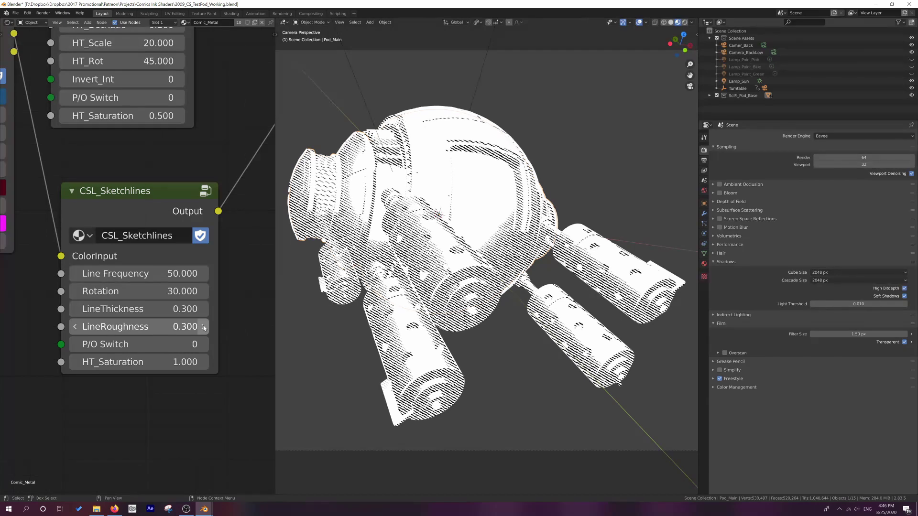
{"action": "left_click", "coordinate": [204, 327]}
{"action": "left_click", "coordinate": [204, 327]}
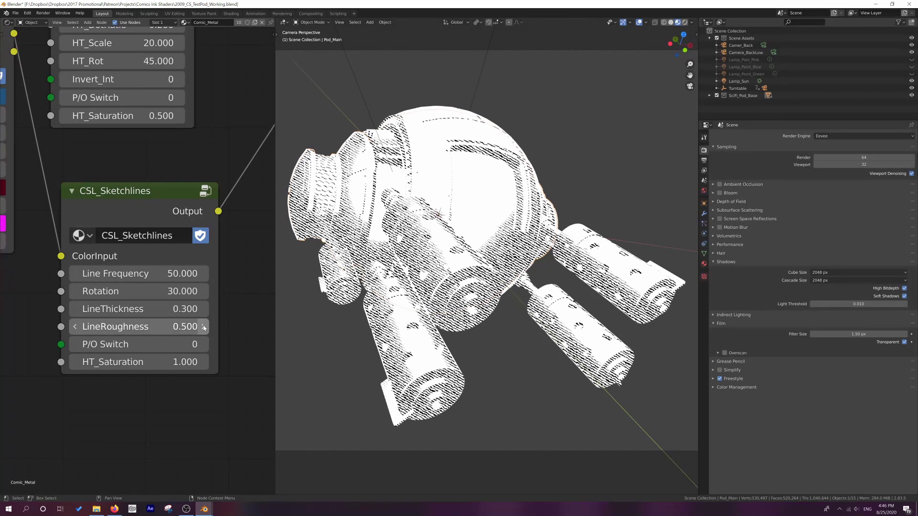
{"action": "left_click", "coordinate": [74, 327]}
{"action": "left_click", "coordinate": [74, 327]}
{"action": "left_click", "coordinate": [74, 326]}
{"action": "left_click", "coordinate": [75, 327]}
{"action": "left_click", "coordinate": [74, 327]}
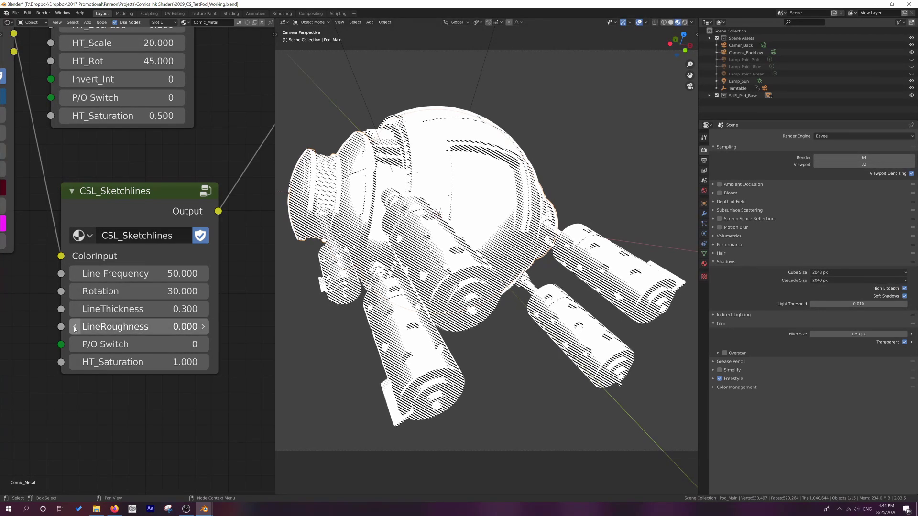
{"action": "left_click", "coordinate": [203, 327]}
{"action": "left_click", "coordinate": [203, 327]}
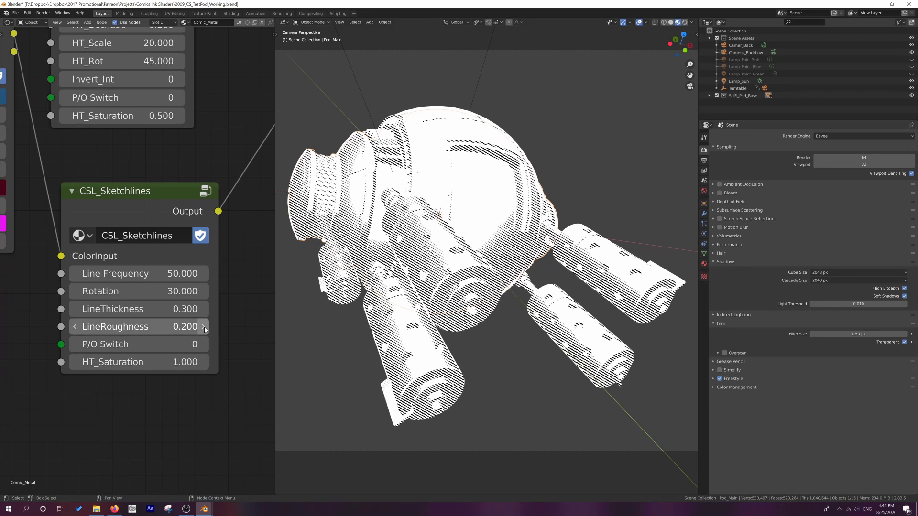
{"action": "left_click", "coordinate": [203, 326]}
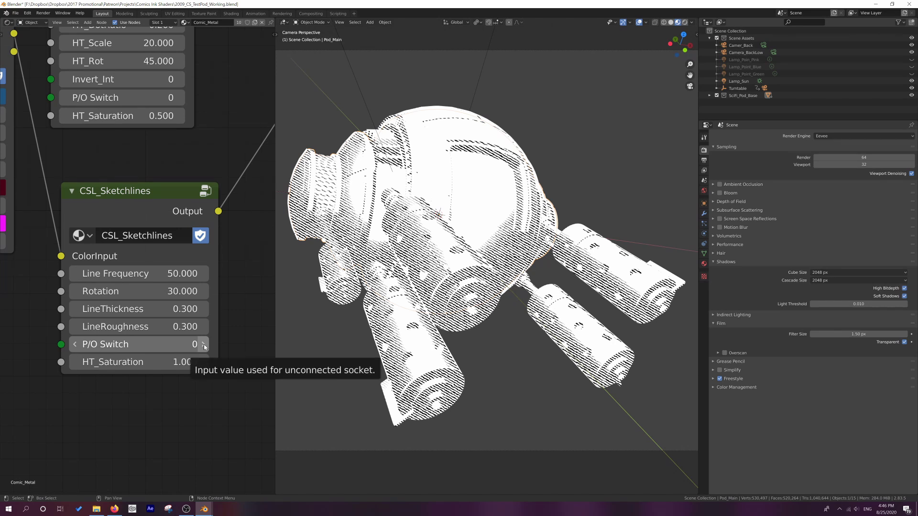
- Set the sketch HT_Saturation to 0.400 and LineThickness to 0.200
{"action": "left_click", "coordinate": [76, 363]}
{"action": "left_click", "coordinate": [76, 362]}
{"action": "left_click", "coordinate": [75, 362]}
{"action": "left_click", "coordinate": [76, 363]}
{"action": "left_click", "coordinate": [75, 363]}
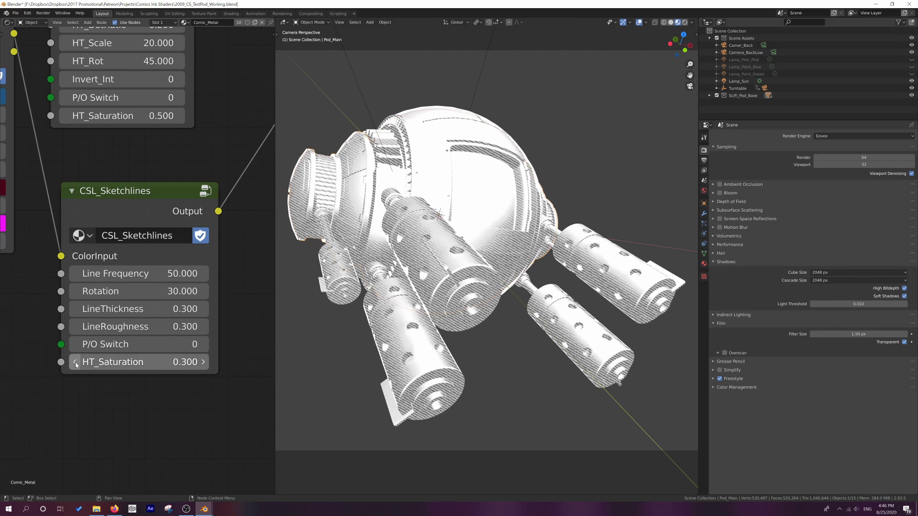
{"action": "left_click", "coordinate": [203, 362]}
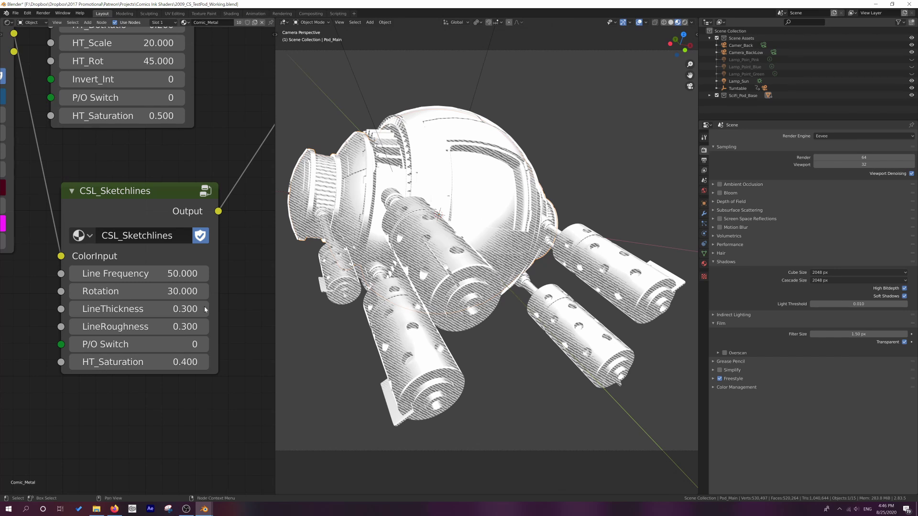
{"action": "left_click", "coordinate": [76, 309]}
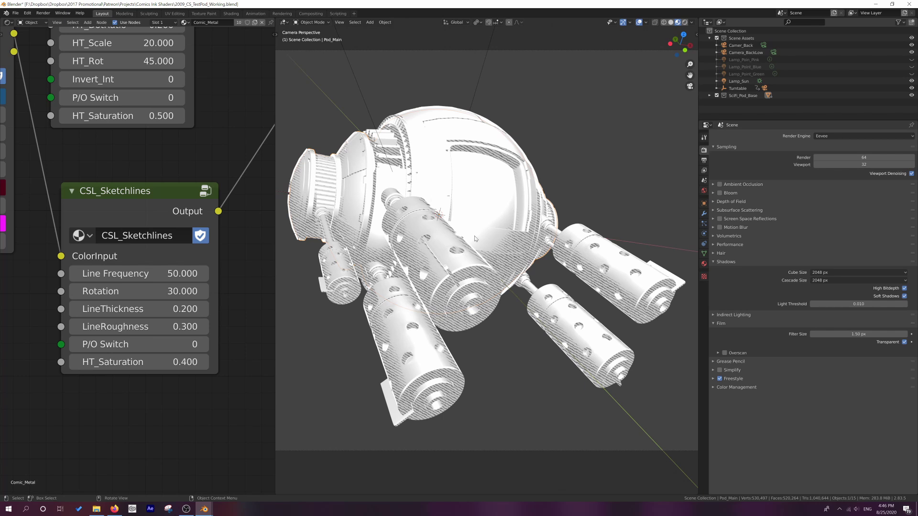
{"action": "scroll", "coordinate": [177, 159], "scroll_direction": "down", "scroll_amount": 1}
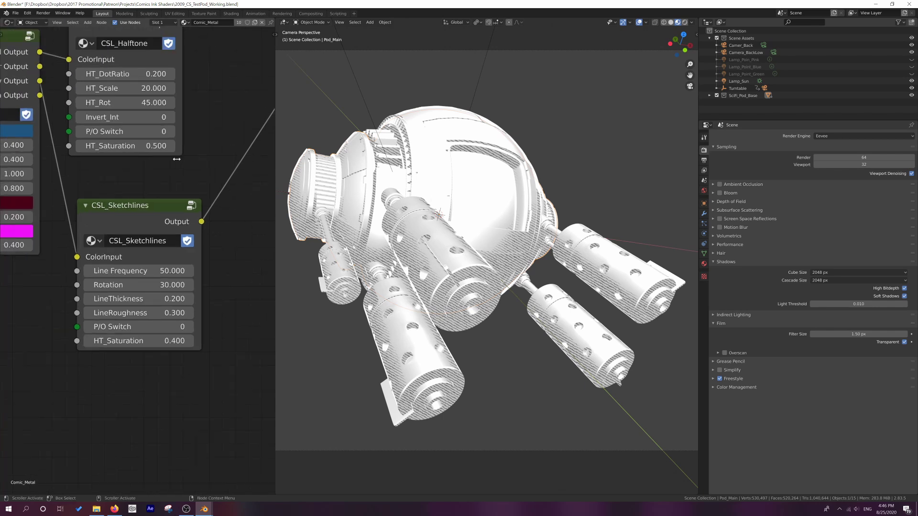
- Connect CSL_Halftone's output to the material Surface and set HT_Scale to 15
{"action": "scroll", "coordinate": [202, 153], "scroll_direction": "down", "scroll_amount": 1}
{"action": "middle_click_drag", "start_coordinate": [202, 153], "coordinate": [70, 144]}
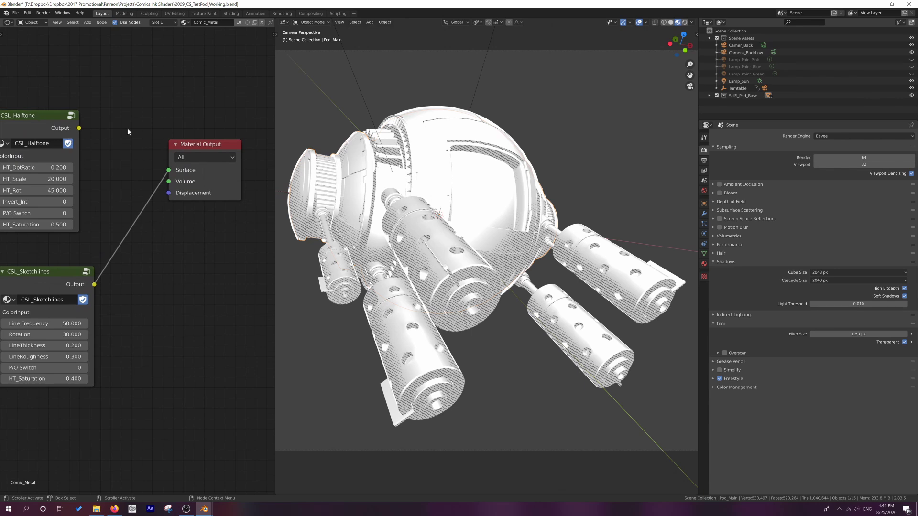
{"action": "left_click_drag", "start_coordinate": [197, 146], "coordinate": [240, 147]}
{"action": "left_click_drag", "start_coordinate": [79, 128], "coordinate": [211, 170]}
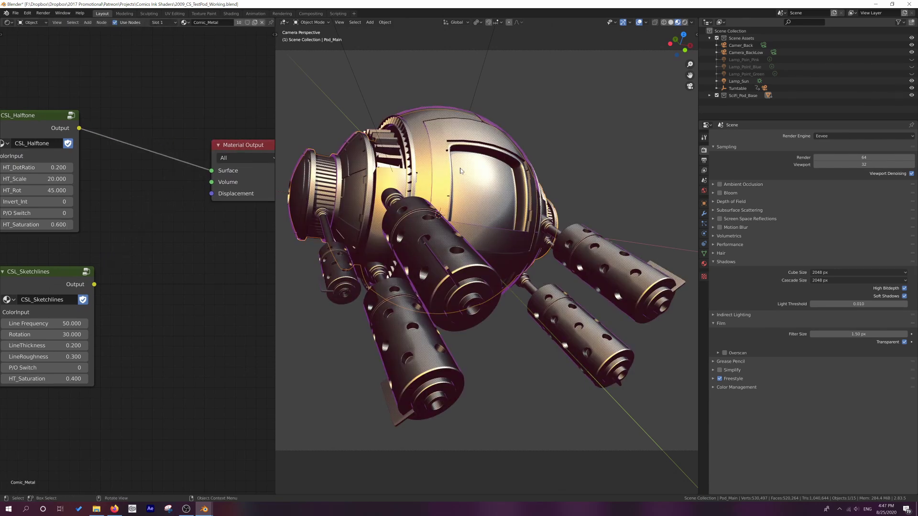
{"action": "left_click", "coordinate": [54, 179]}
{"action": "key", "text": "BackSpace"}
{"action": "key", "text": "Return"}
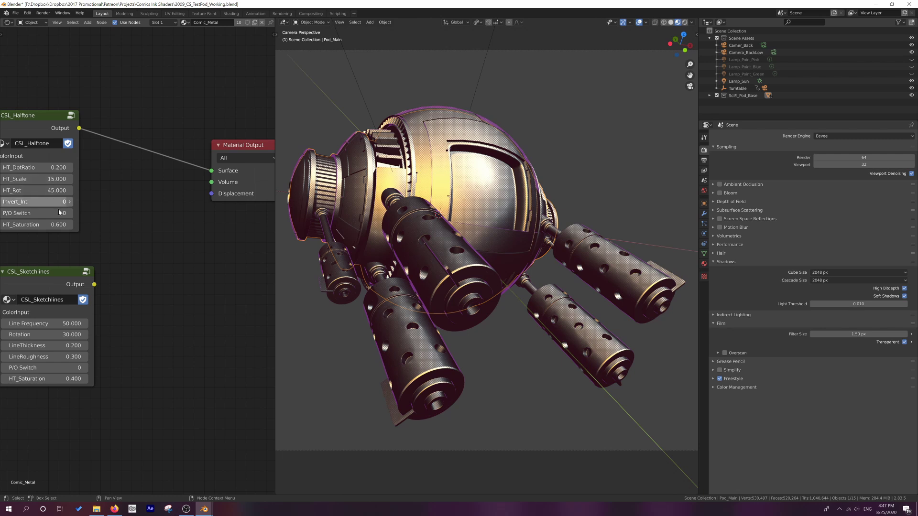
- Insert a full-strength Multiply mix node combining the halftone with the sketch lines
{"action": "key", "text": "shift+a"}
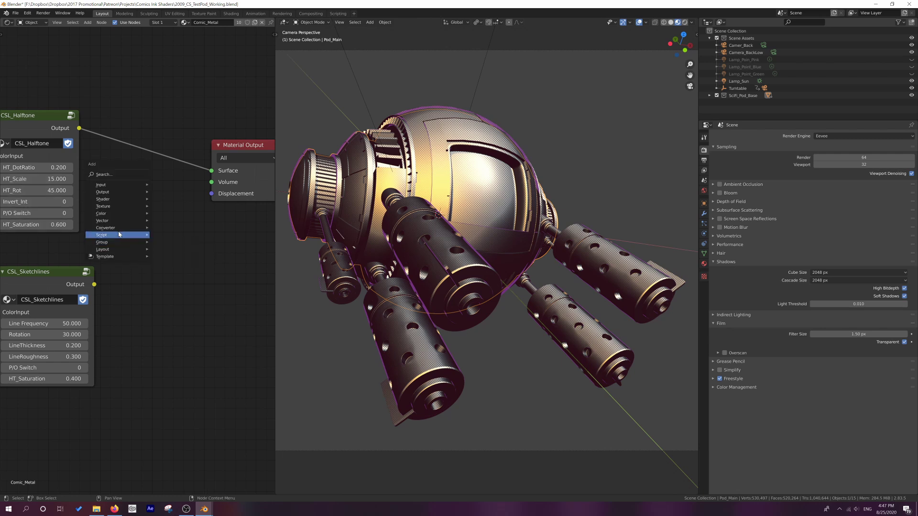
{"action": "mouse_move", "coordinate": [117, 215]}
{"action": "left_click", "coordinate": [170, 252]}
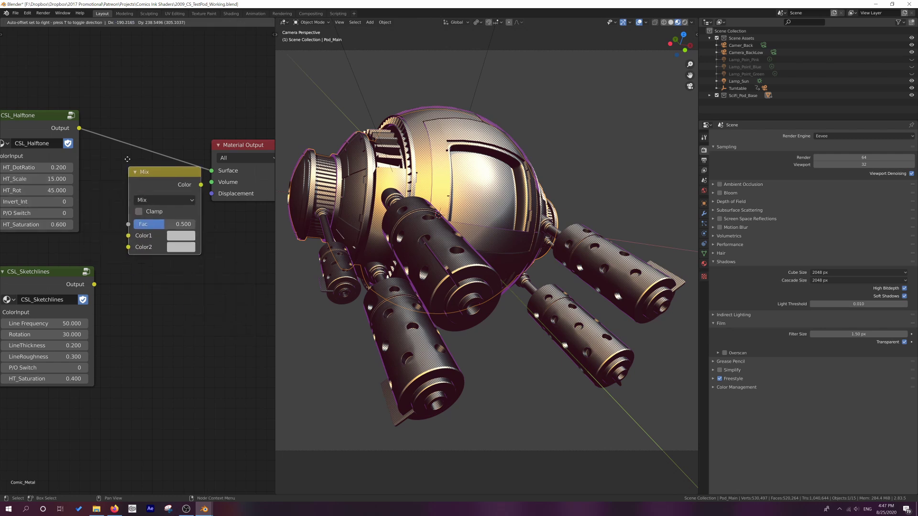
{"action": "left_click", "coordinate": [123, 185]}
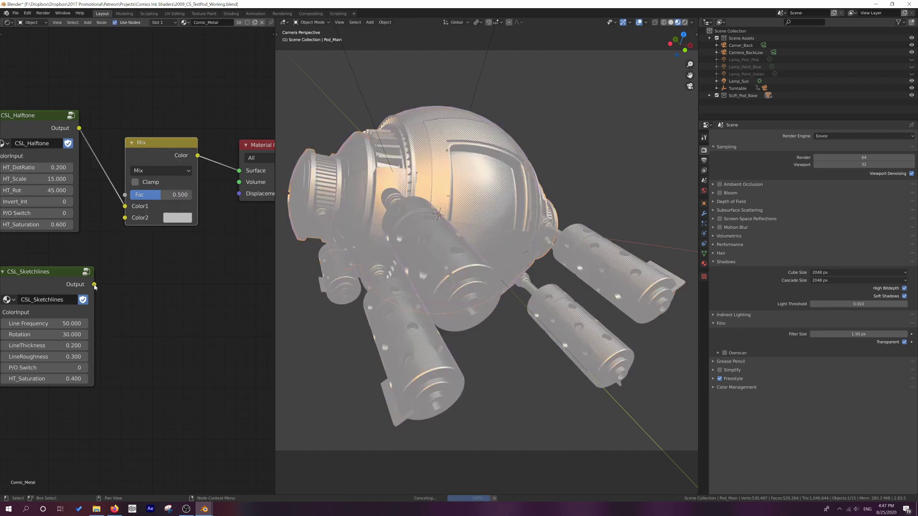
{"action": "left_click_drag", "start_coordinate": [94, 284], "coordinate": [126, 218]}
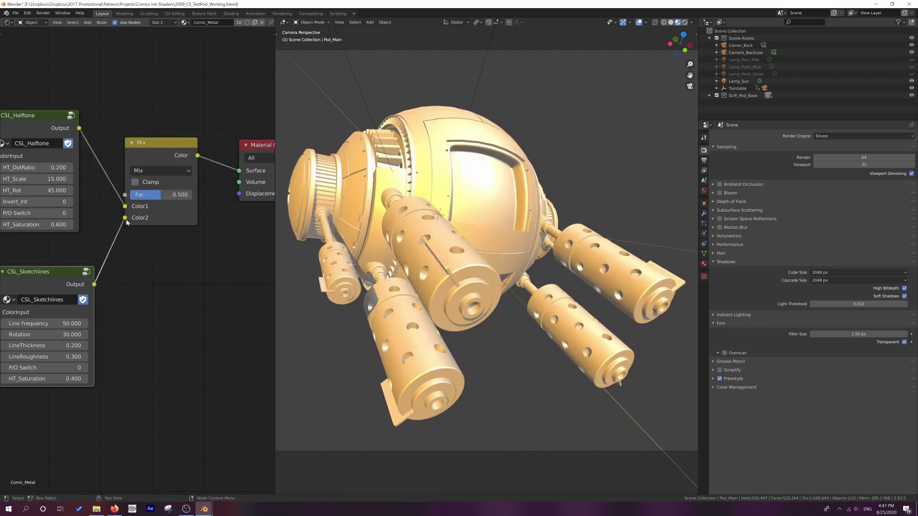
{"action": "left_click", "coordinate": [170, 171]}
{"action": "left_click", "coordinate": [159, 210]}
{"action": "left_click_drag", "start_coordinate": [161, 195], "coordinate": [193, 195]}
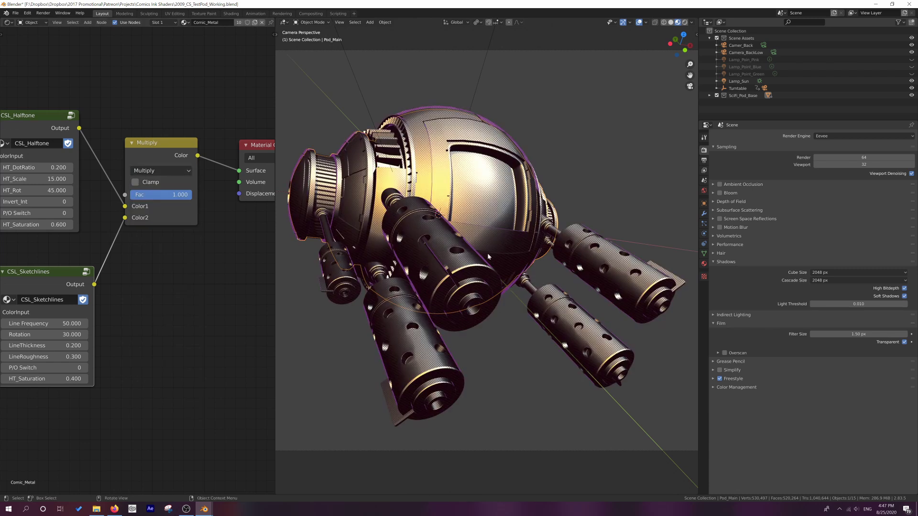
- Raise sketch HT_Saturation to 0.900, set Line Frequency 60, and slightly lower the Multiply Fac
{"action": "mouse_move", "coordinate": [57, 379]}
{"action": "left_mouse_down"}
{"action": "mouse_move", "coordinate": [110, 379]}
{"action": "mouse_move", "coordinate": [140, 367]}
{"action": "left_mouse_up"}
{"action": "left_click", "coordinate": [51, 323]}
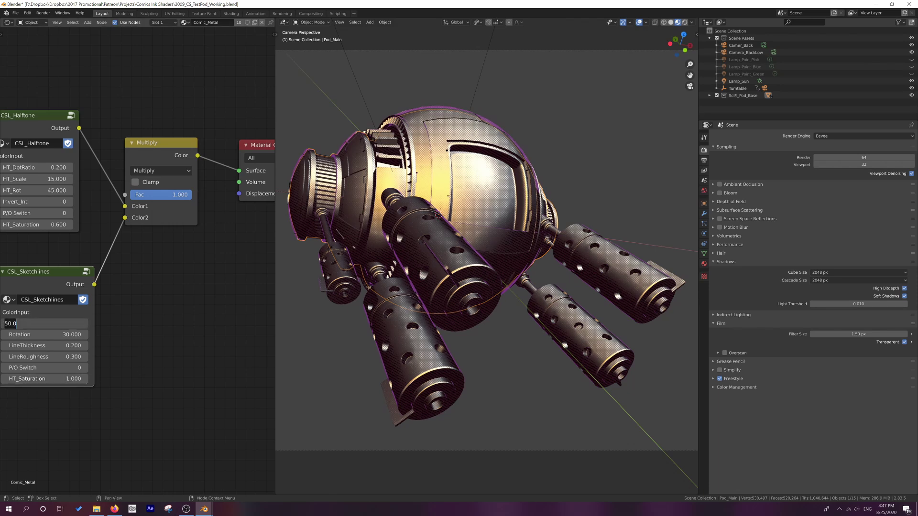
{"action": "type", "text": "60"}
{"action": "key", "text": "Return"}
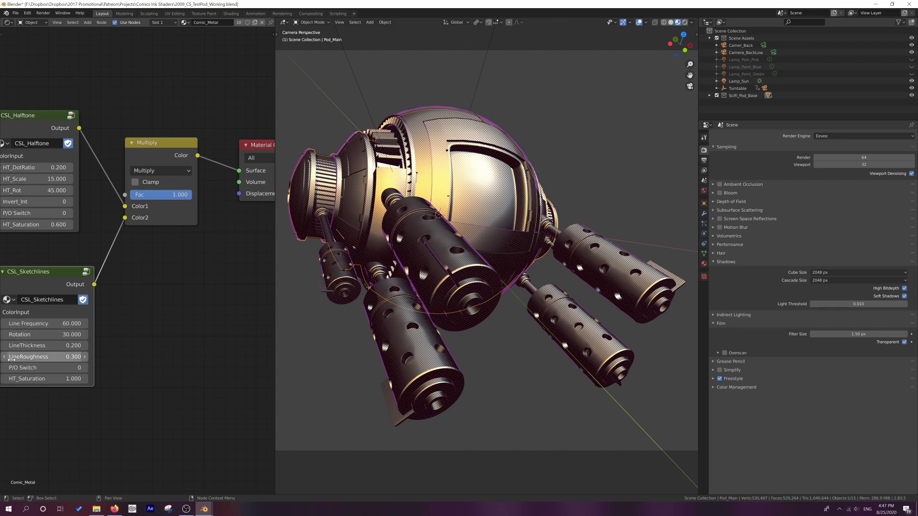
{"action": "left_click_drag", "start_coordinate": [167, 195], "coordinate": [170, 194]}
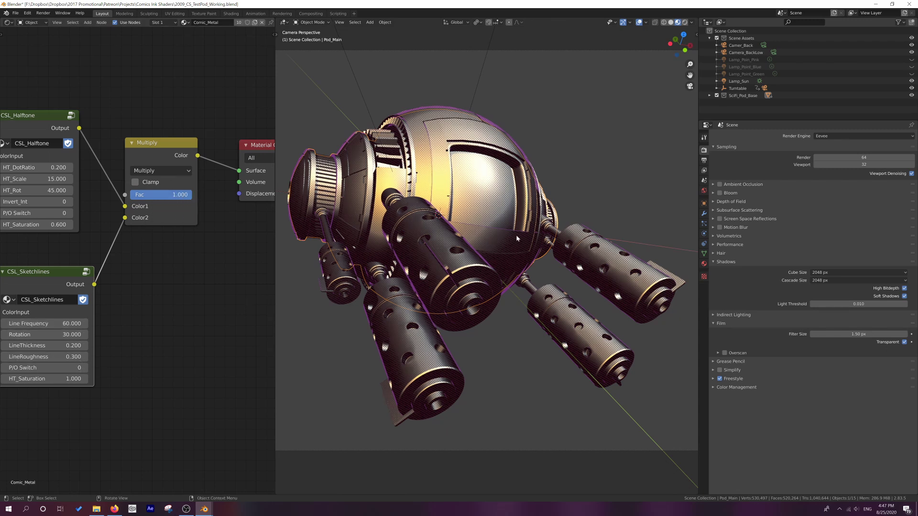
- Lower the halftone HT_Saturation to 0.500 and space the Eevee and CSL_Halftone nodes apart
{"action": "middle_click_drag", "start_coordinate": [95, 220], "coordinate": [173, 240]}
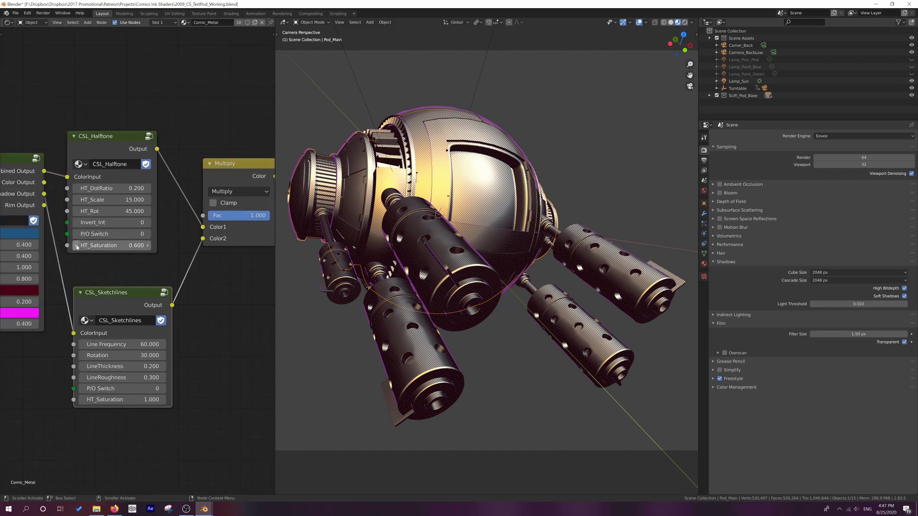
{"action": "left_click", "coordinate": [76, 244]}
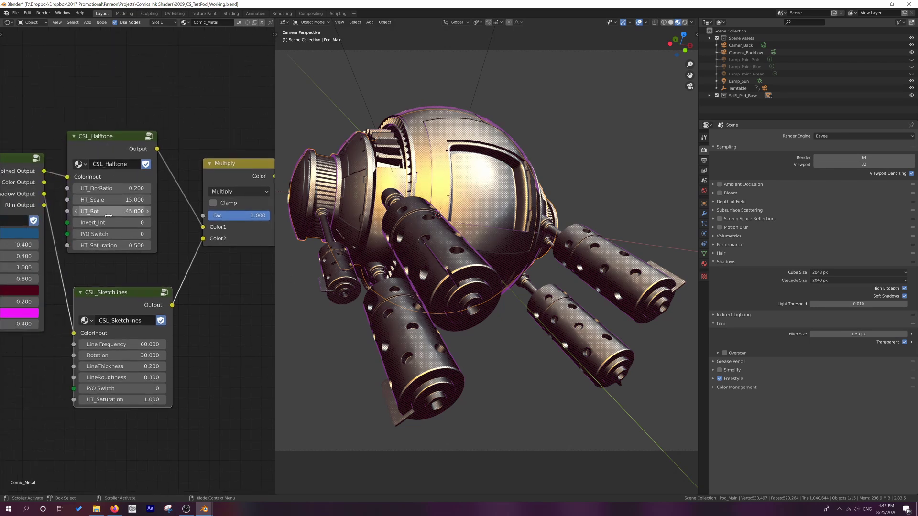
{"action": "scroll", "coordinate": [139, 246], "scroll_direction": "down", "scroll_amount": 2}
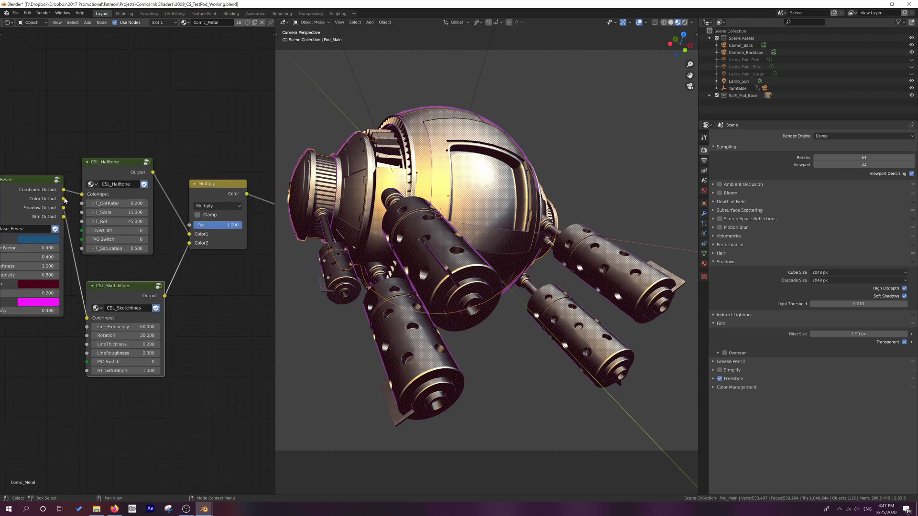
{"action": "left_click_drag", "start_coordinate": [47, 186], "coordinate": [16, 186]}
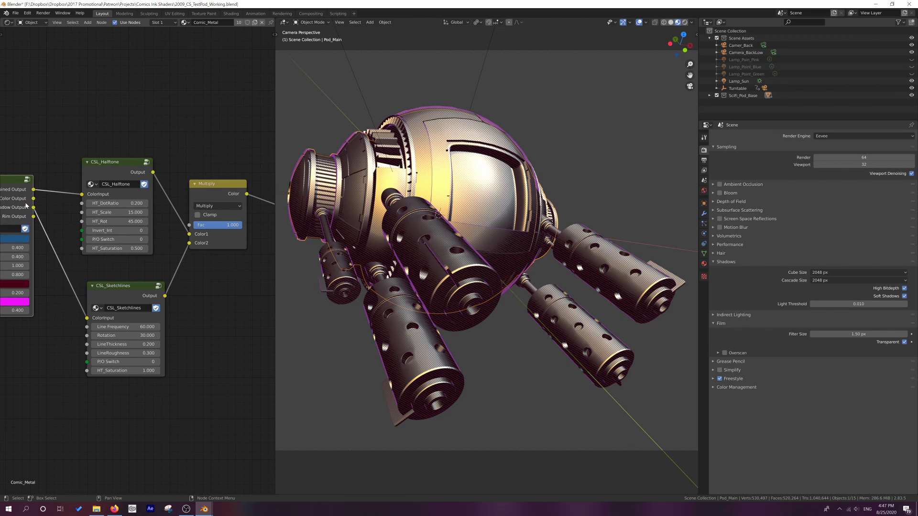
{"action": "left_click_drag", "start_coordinate": [103, 172], "coordinate": [109, 172]}
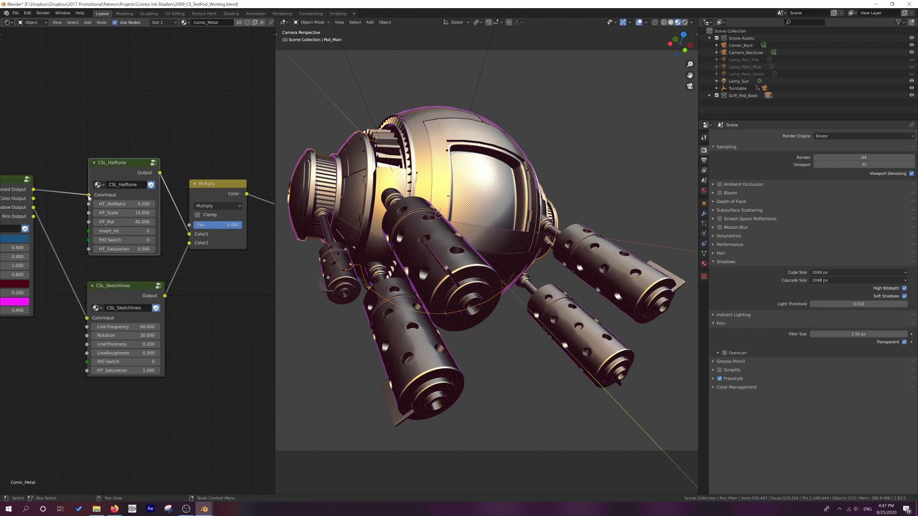
{"action": "scroll", "coordinate": [88, 196], "scroll_direction": "down", "scroll_amount": 2}
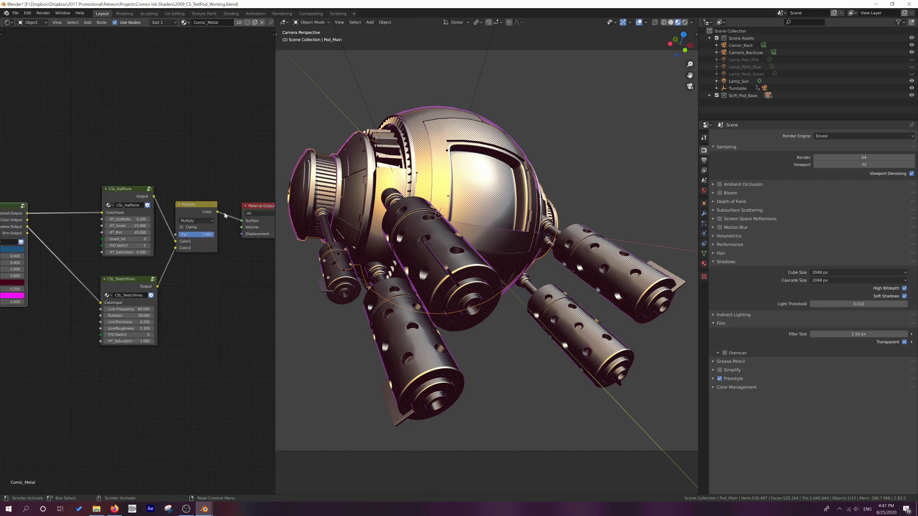
- Duplicate the Multiply node, set the copy to Add, and link Shadow Output into Color1
{"action": "key", "text": "shift+d"}
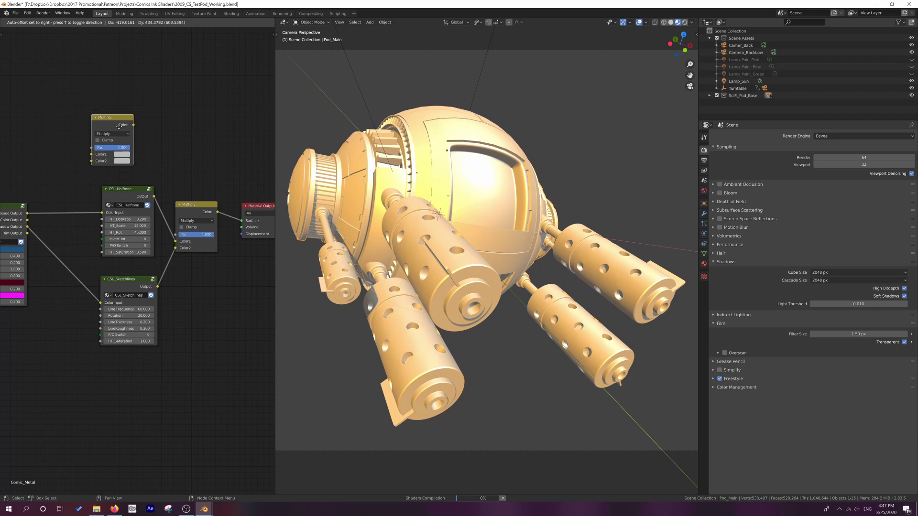
{"action": "left_click", "coordinate": [112, 134]}
{"action": "left_click", "coordinate": [112, 134]}
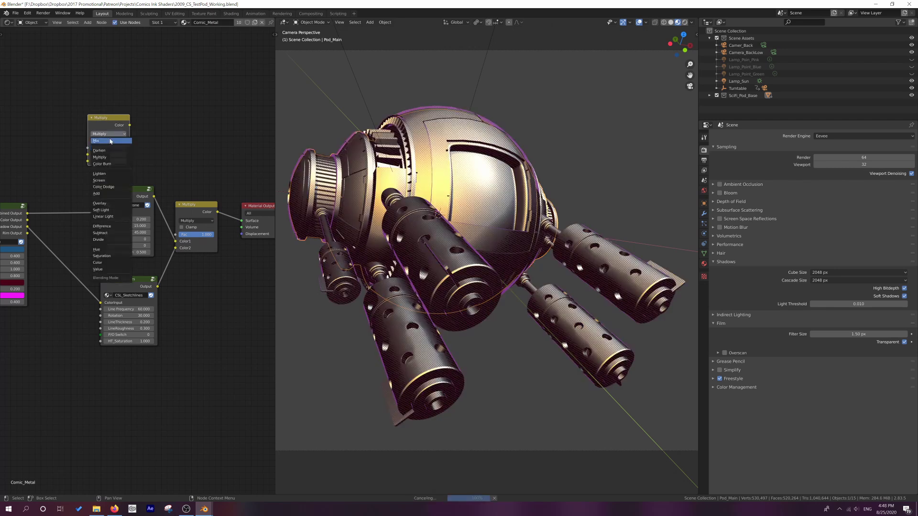
{"action": "left_click", "coordinate": [97, 193]}
{"action": "left_click_drag", "start_coordinate": [27, 226], "coordinate": [165, 140]}
- Wire Shadow Output into CSL_Halftone, halftone into Add's Color2, and Add into Multiply's Color1
{"action": "left_click_drag", "start_coordinate": [128, 190], "coordinate": [113, 184]}
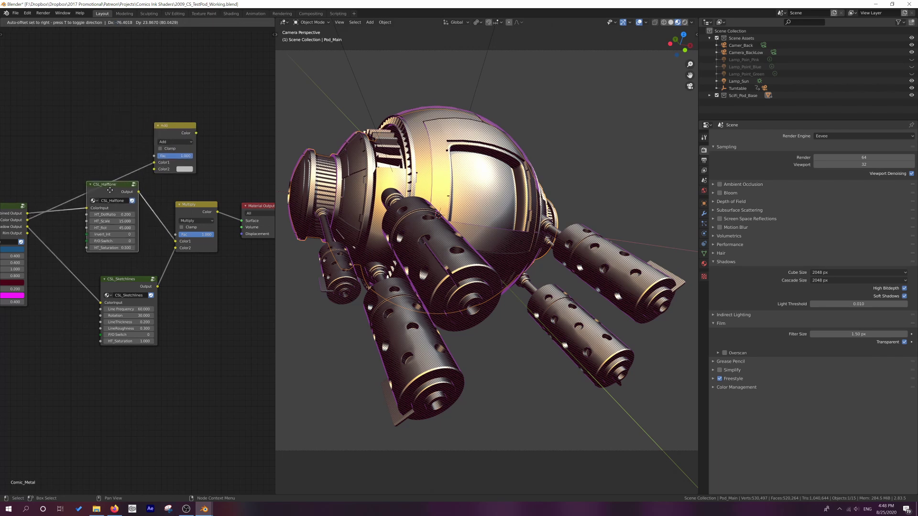
{"action": "left_click_drag", "start_coordinate": [27, 227], "coordinate": [93, 209]}
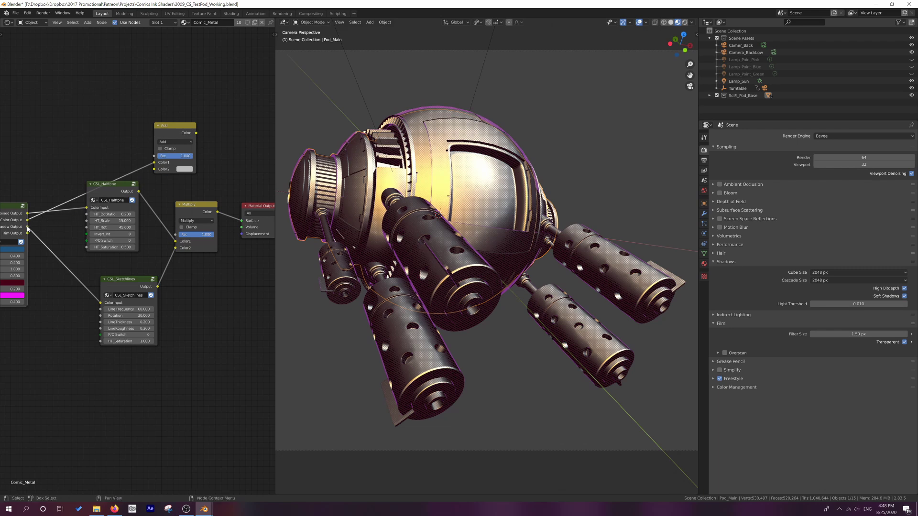
{"action": "mouse_move", "coordinate": [27, 227]}
{"action": "left_mouse_down"}
{"action": "mouse_move", "coordinate": [93, 209]}
{"action": "mouse_move", "coordinate": [84, 196]}
{"action": "mouse_move", "coordinate": [154, 169]}
{"action": "left_mouse_up"}
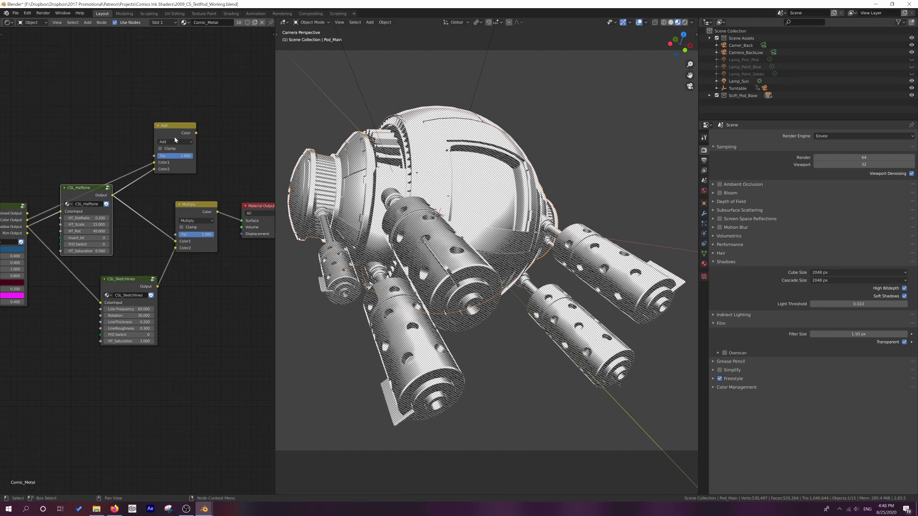
{"action": "left_click_drag", "start_coordinate": [172, 126], "coordinate": [175, 241]}
{"action": "left_click_drag", "start_coordinate": [189, 203], "coordinate": [197, 203]}
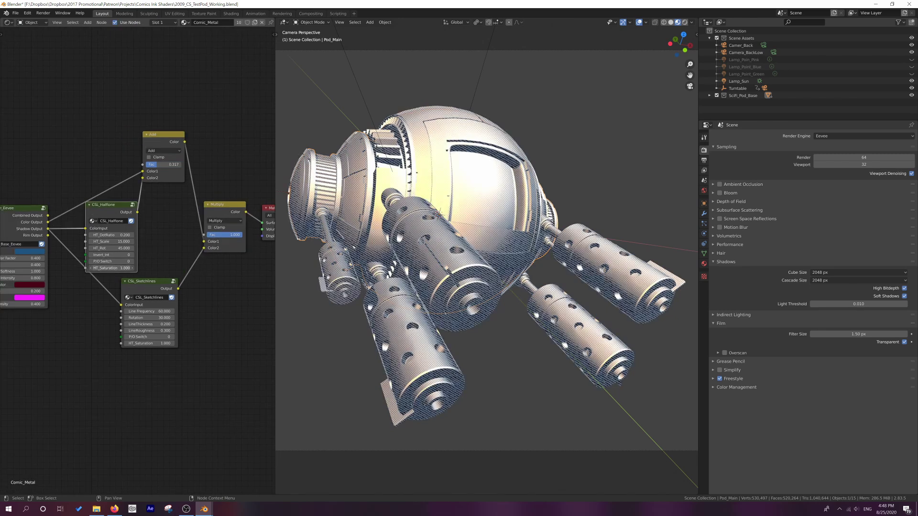
- Try Screen blending on the Add node with Fac values 0.511 and 0.317
{"action": "left_click_drag", "start_coordinate": [158, 165], "coordinate": [165, 165]}
{"action": "left_click", "coordinate": [167, 152]}
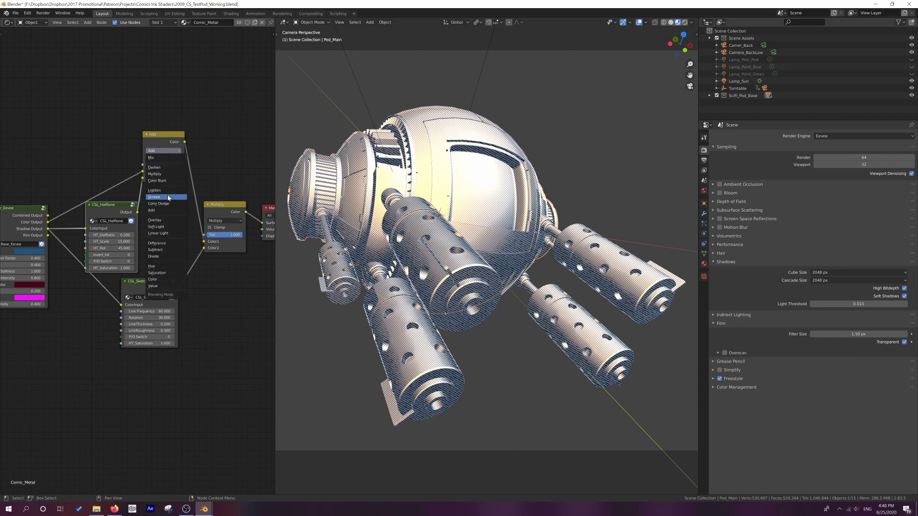
{"action": "left_click", "coordinate": [168, 197]}
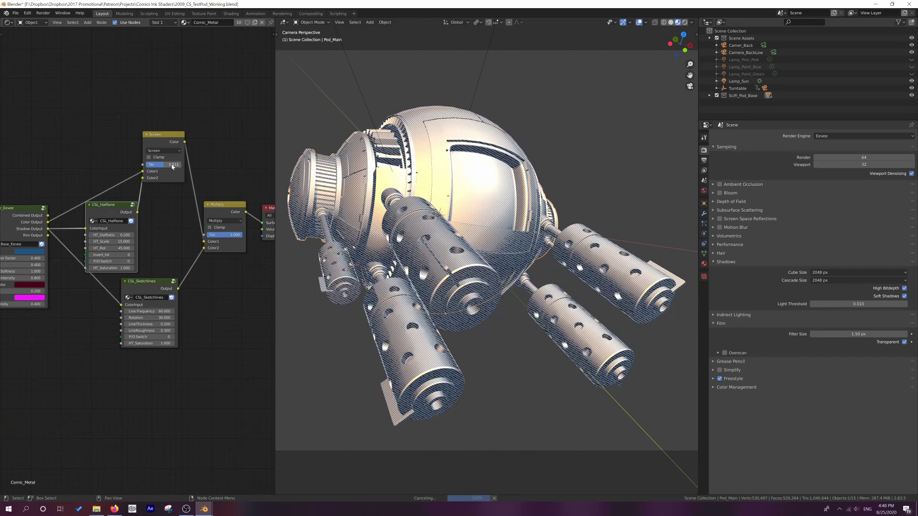
{"action": "left_click_drag", "start_coordinate": [172, 166], "coordinate": [164, 166]}
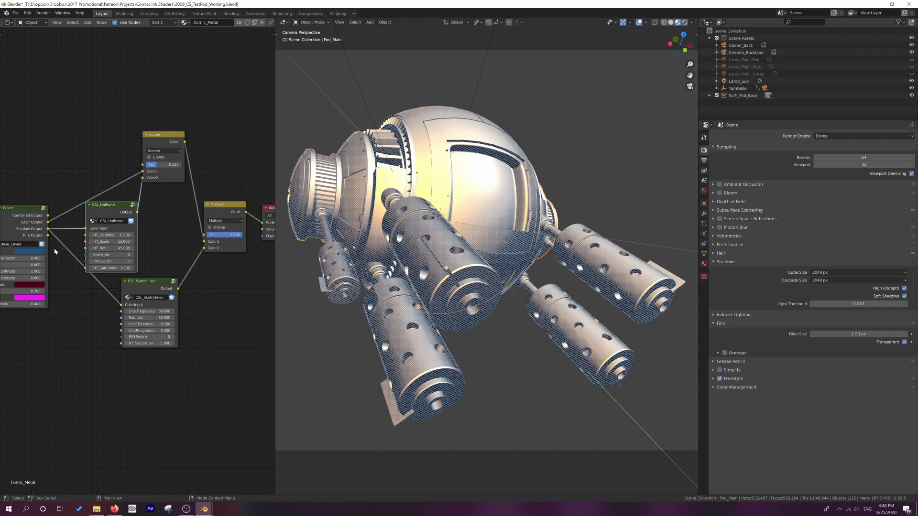
- Raise the Eevee Light Color Factor to 0.600, lower it again, and revert the blend to Add
{"action": "left_click", "coordinate": [44, 258]}
{"action": "left_click", "coordinate": [44, 258]}
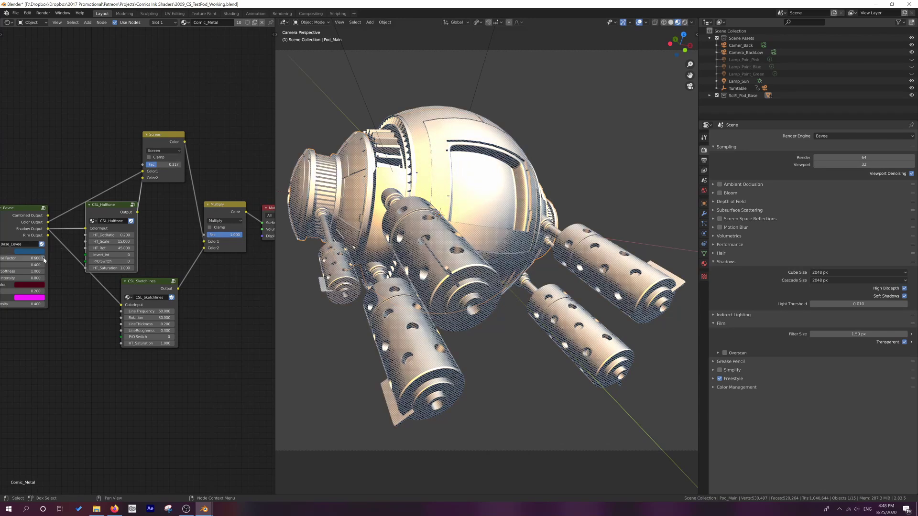
{"action": "middle_click_drag", "start_coordinate": [44, 260], "coordinate": [90, 256]}
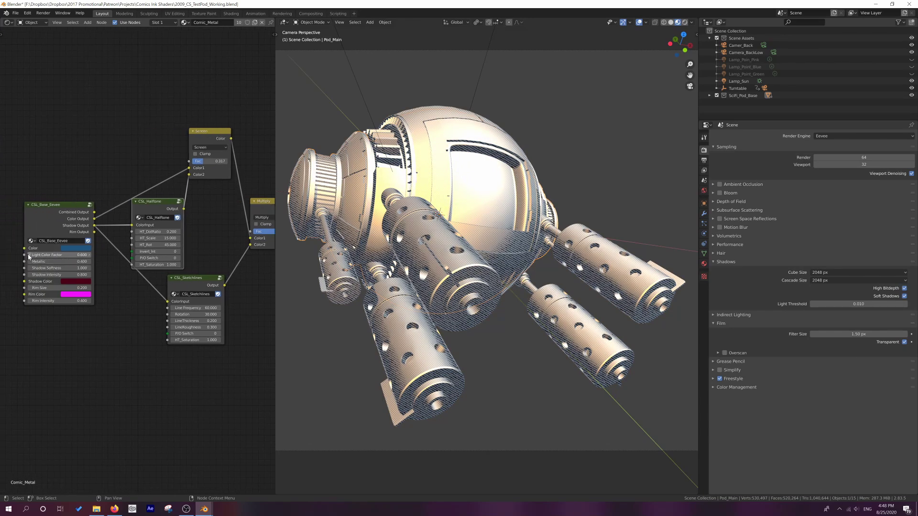
{"action": "left_click", "coordinate": [30, 256]}
{"action": "left_click", "coordinate": [30, 255]}
{"action": "left_click", "coordinate": [30, 255]}
{"action": "left_click", "coordinate": [30, 256]}
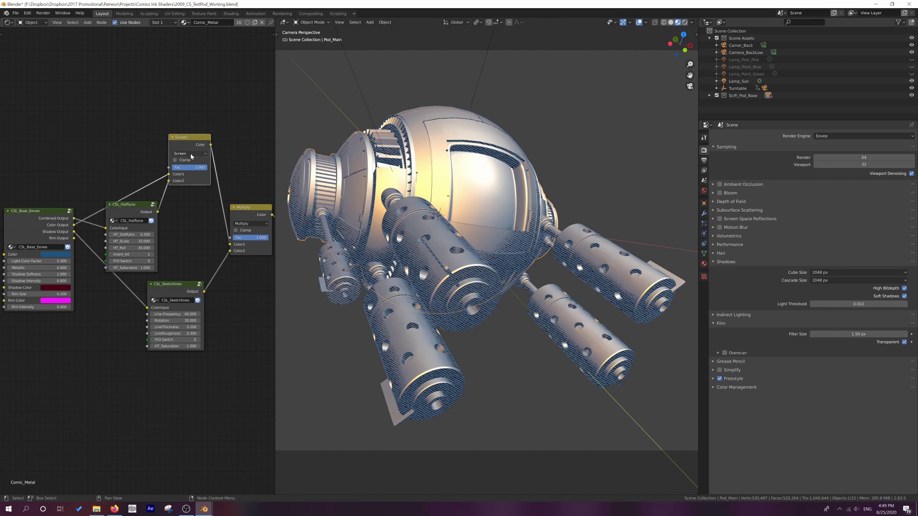
{"action": "left_click", "coordinate": [191, 154]}
{"action": "left_click", "coordinate": [193, 218]}
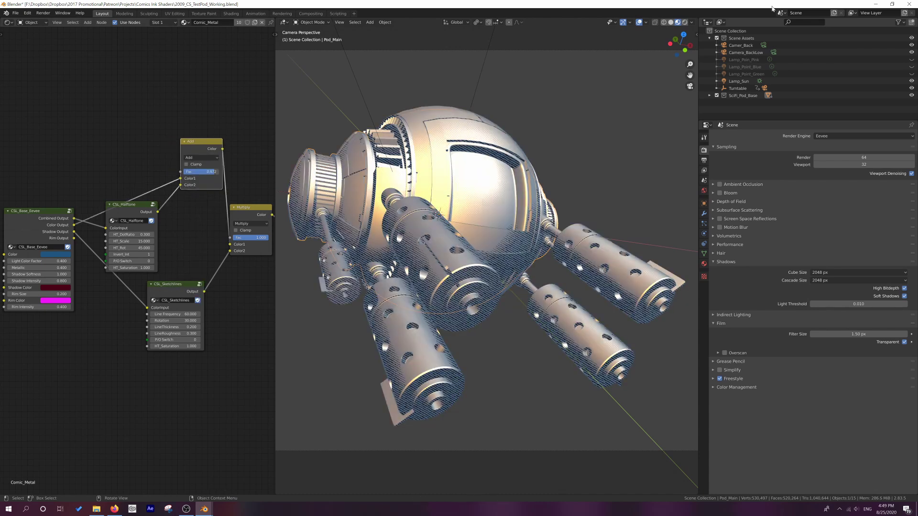
- Unhide the pink, blue and green point lamps; set Light Color Factor 0.300 and Metallic 0.500
{"action": "left_click", "coordinate": [912, 60]}
{"action": "left_click", "coordinate": [912, 67]}
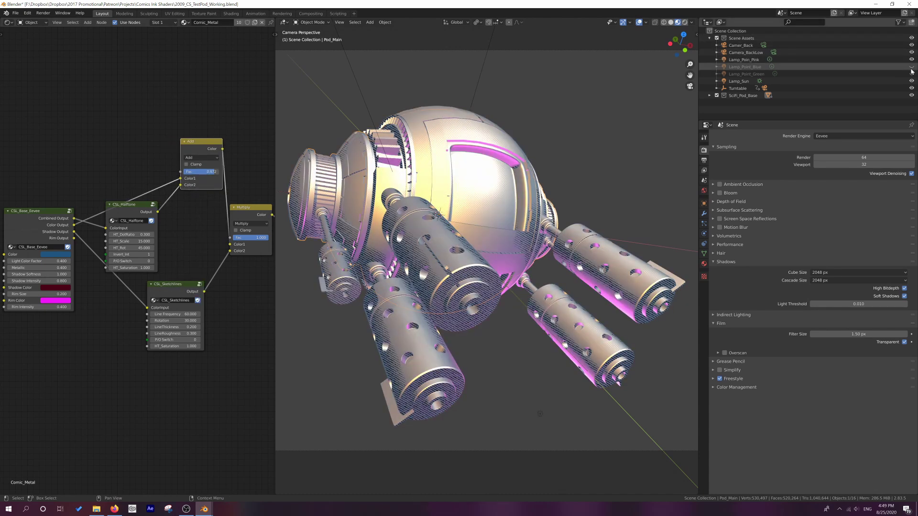
{"action": "left_click", "coordinate": [912, 74]}
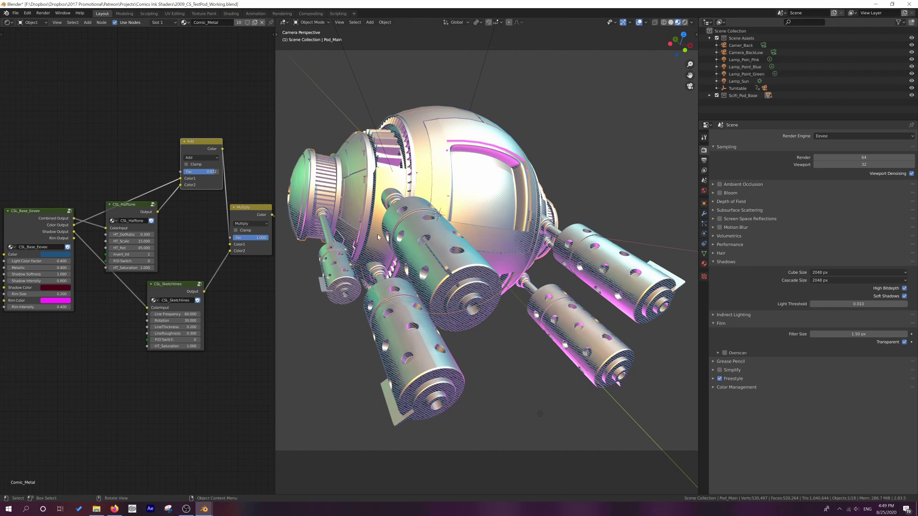
{"action": "left_click", "coordinate": [9, 261]}
{"action": "left_click", "coordinate": [70, 268]}
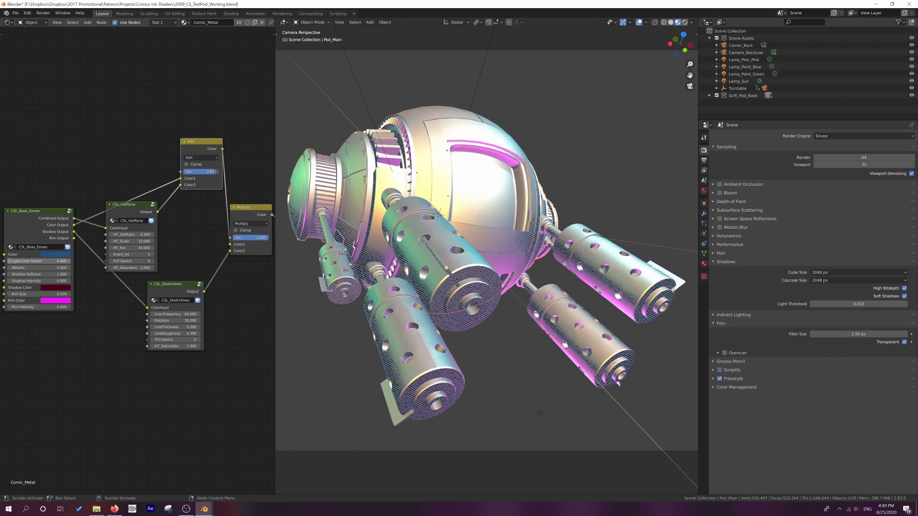
- Set the sketch Line Frequency to 100 and LineRoughness to 0.000
{"action": "left_click", "coordinate": [174, 314]}
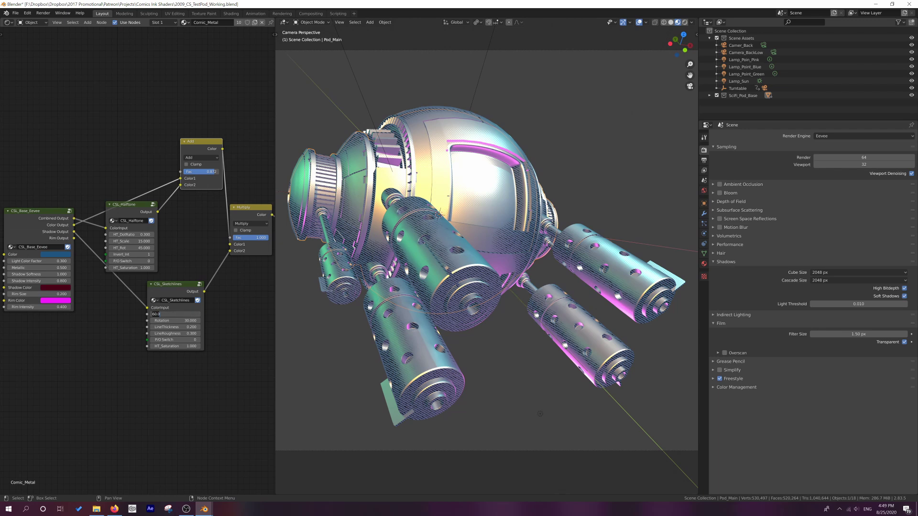
{"action": "type", "text": "75"}
{"action": "key", "text": "BackSpace"}
{"action": "key", "text": "BackSpace"}
{"action": "type", "text": "100"}
{"action": "key", "text": "Return"}
{"action": "key", "text": "BackSpace"}
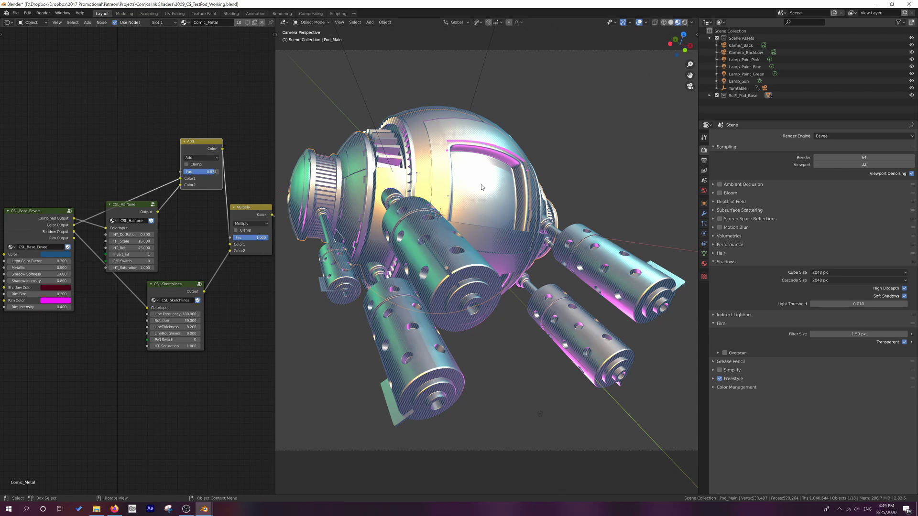
- Raise the Add node's Fac to 1.000 and HT_DotRatio to 0.500
{"action": "scroll", "coordinate": [491, 197], "scroll_direction": "up", "scroll_amount": 2}
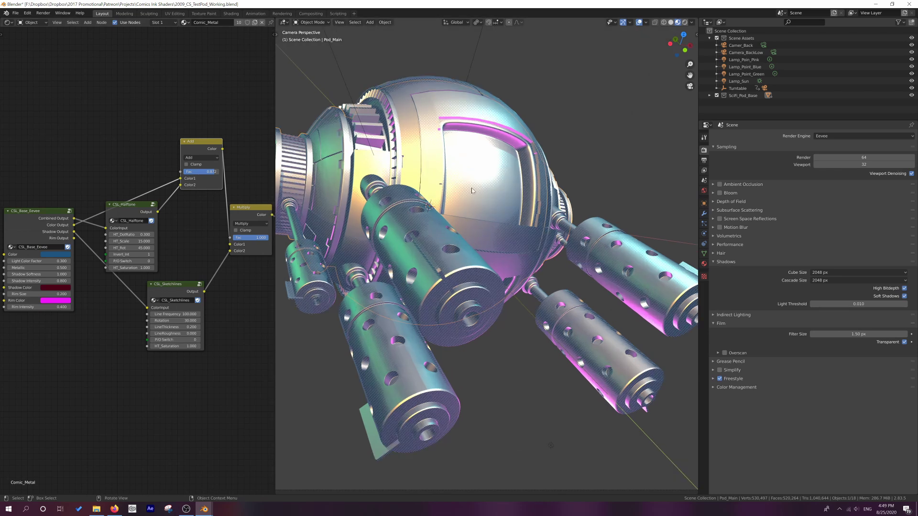
{"action": "left_click_drag", "start_coordinate": [201, 171], "coordinate": [220, 171]}
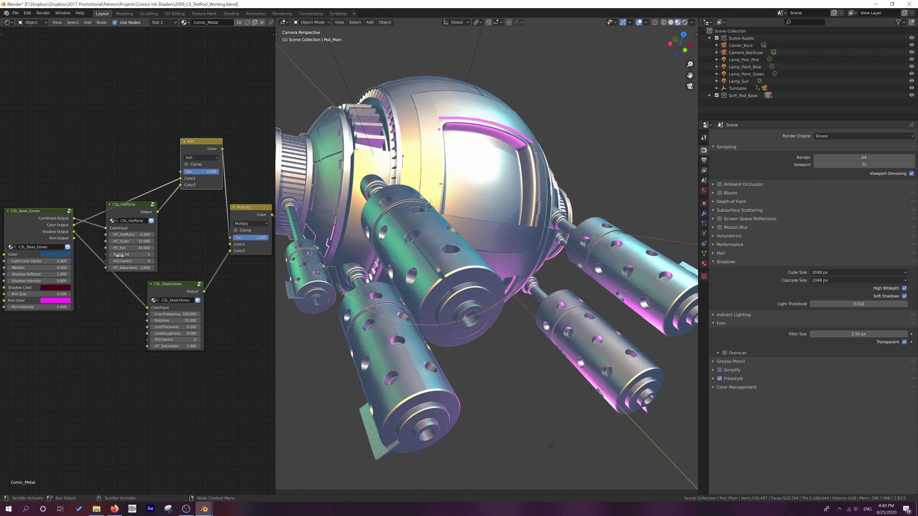
{"action": "left_click", "coordinate": [153, 235]}
{"action": "left_click", "coordinate": [154, 234]}
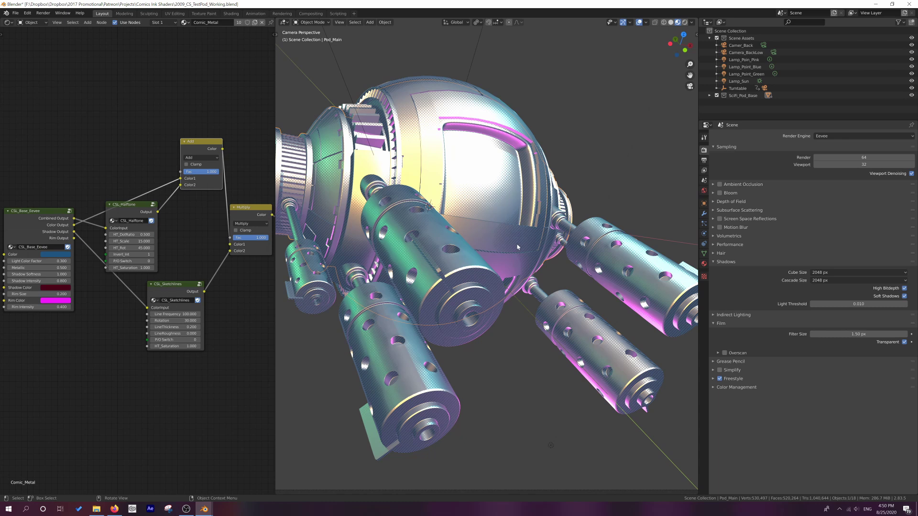
- Switch the halftone-and-sketch mix node's blend mode from Multiply to Darken
{"action": "left_click", "coordinate": [250, 224]}
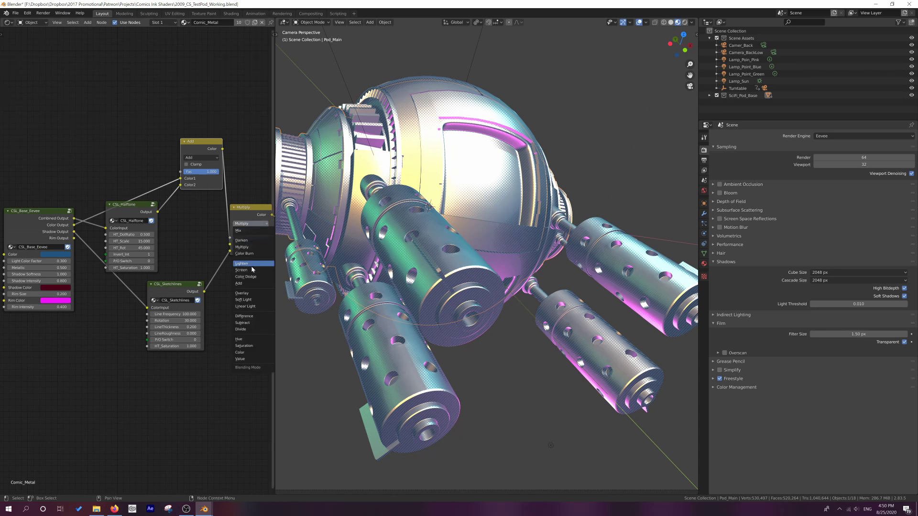
{"action": "left_click", "coordinate": [242, 240]}
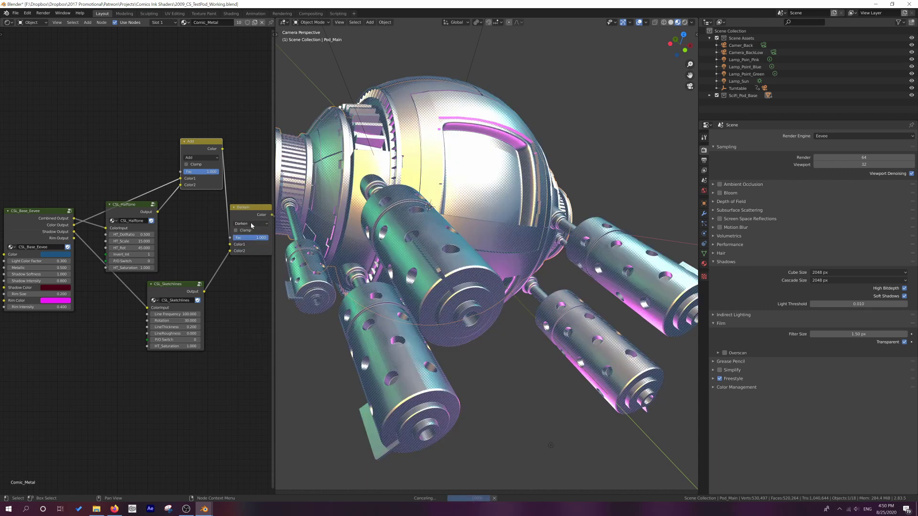